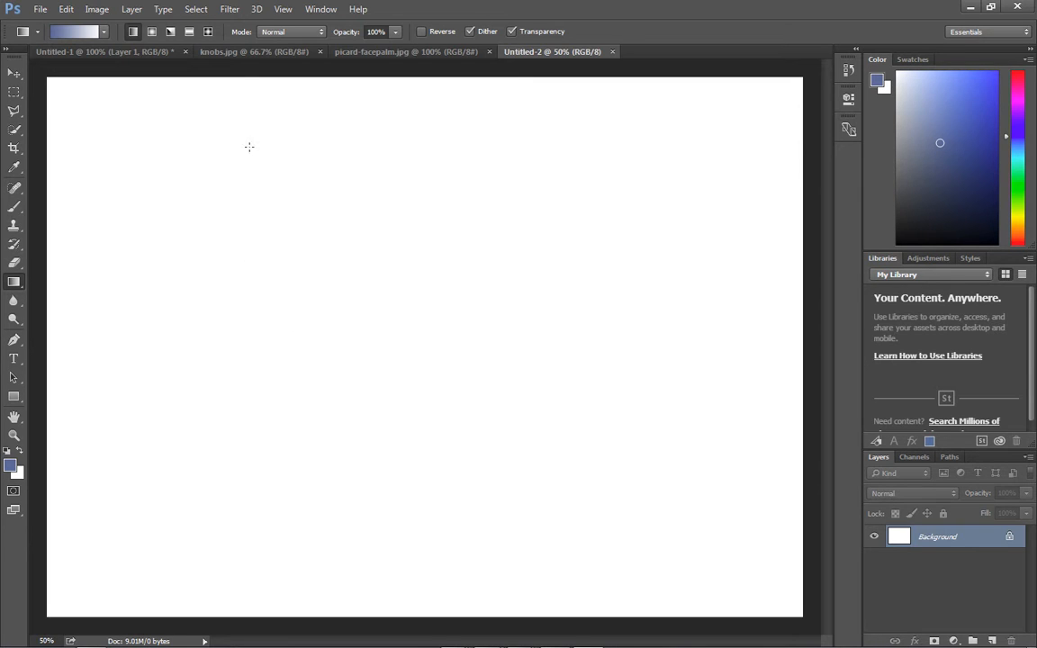
Paint blue freehand loops with the 30 px Brush tool and thicker zigzag strokes across them at 90 px
{"action": "left_click", "coordinate": [12, 210]}
{"action": "mouse_move", "coordinate": [346, 220]}
{"action": "left_mouse_down"}
{"action": "mouse_move", "coordinate": [280, 246]}
{"action": "mouse_move", "coordinate": [577, 361]}
{"action": "mouse_move", "coordinate": [551, 279]}
{"action": "left_mouse_up"}
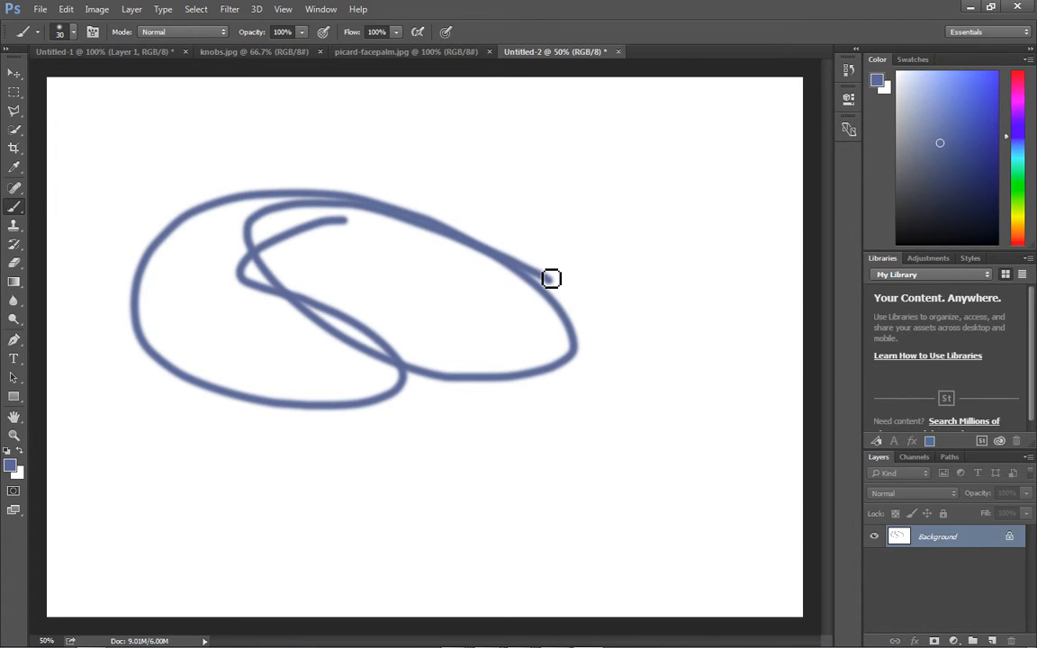
{"action": "key", "text": "bracketright"}
{"action": "mouse_move", "coordinate": [615, 184]}
{"action": "left_mouse_down"}
{"action": "mouse_move", "coordinate": [380, 239]}
{"action": "mouse_move", "coordinate": [198, 463]}
{"action": "left_mouse_up"}
{"action": "mouse_move", "coordinate": [616, 238]}
{"action": "left_mouse_down"}
{"action": "mouse_move", "coordinate": [92, 471]}
{"action": "mouse_move", "coordinate": [524, 317]}
{"action": "mouse_move", "coordinate": [196, 470]}
{"action": "mouse_move", "coordinate": [620, 379]}
{"action": "left_mouse_up"}
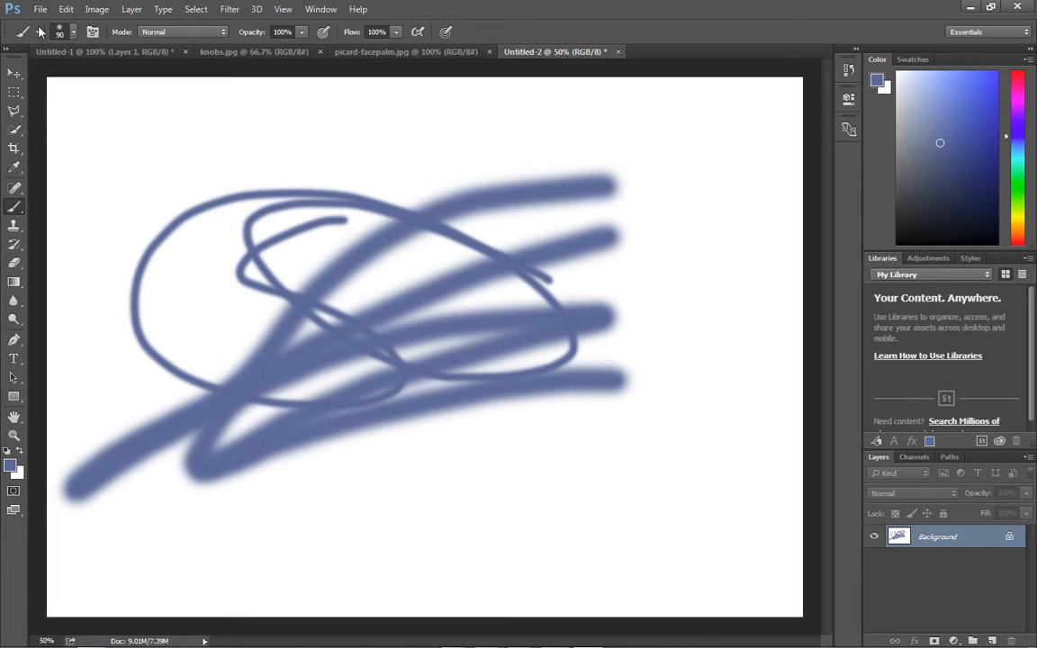
Set the brush to 65 px with 100% hardness and paint a short hard-edged stroke above the scribbles
{"action": "left_click", "coordinate": [73, 33]}
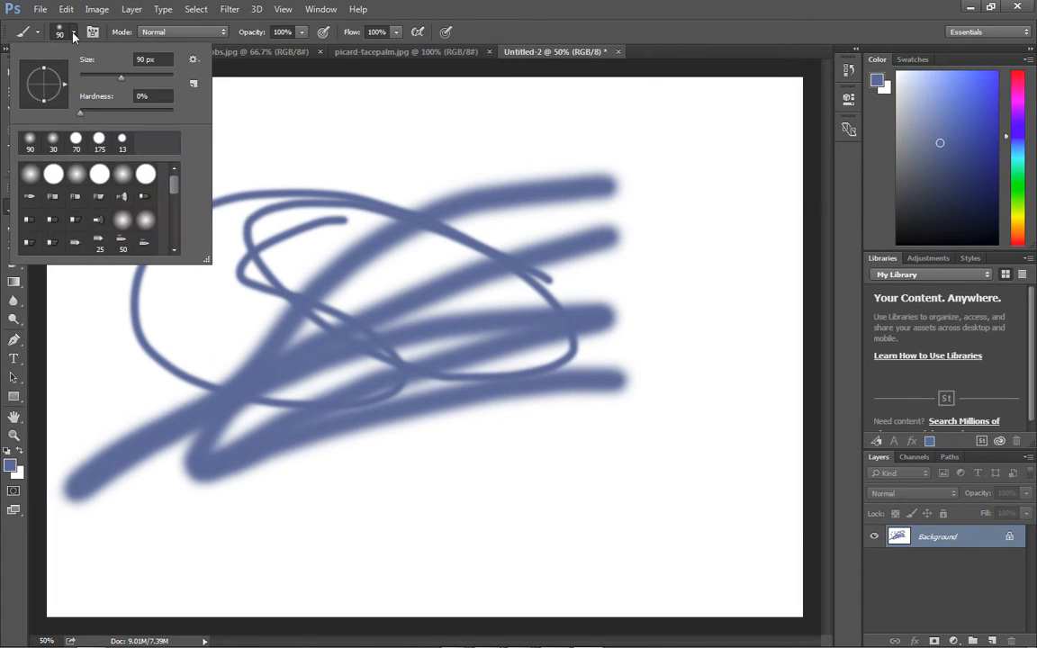
{"action": "mouse_move", "coordinate": [120, 78]}
{"action": "left_mouse_down"}
{"action": "mouse_move", "coordinate": [130, 82]}
{"action": "mouse_move", "coordinate": [111, 81]}
{"action": "mouse_move", "coordinate": [133, 112]}
{"action": "mouse_move", "coordinate": [214, 113]}
{"action": "left_mouse_up"}
{"action": "left_click_drag", "start_coordinate": [614, 132], "coordinate": [436, 159]}
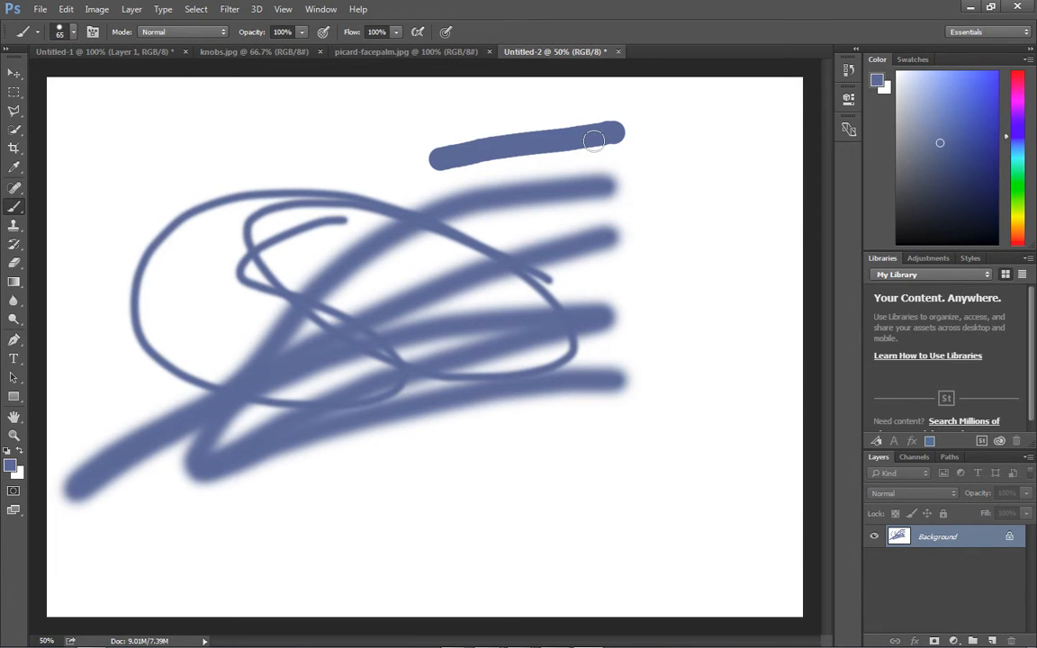
Examine the edges of the hard stroke up close at up to 400% magnification
{"action": "key", "text": "ctrl+plus"}
{"action": "key", "text": "ctrl+plus"}
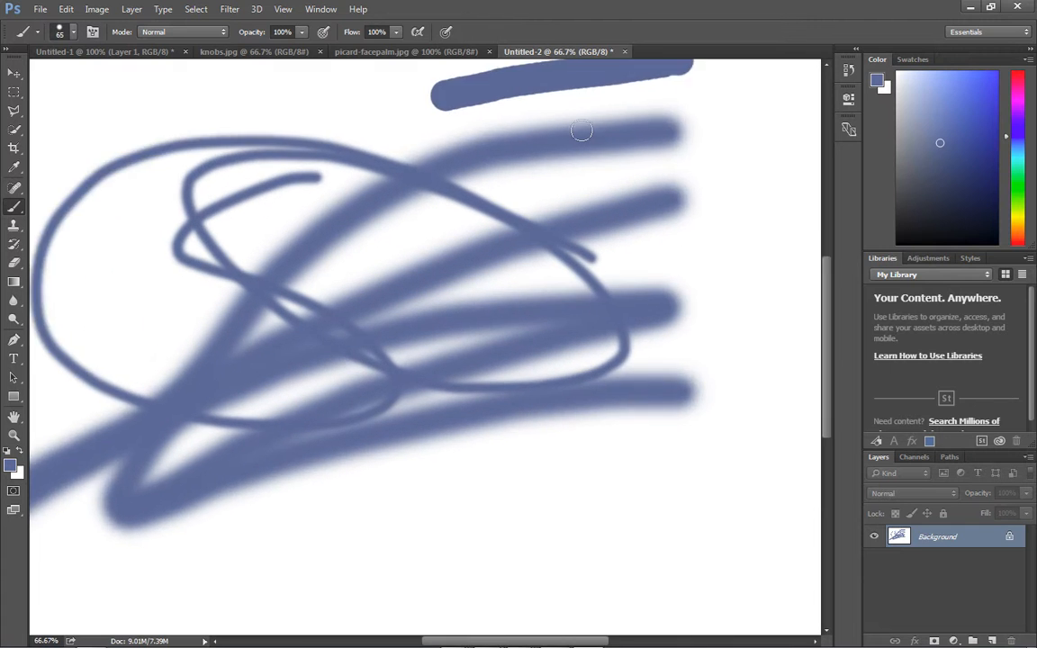
{"action": "mouse_move", "coordinate": [574, 110]}
{"action": "left_mouse_down"}
{"action": "mouse_move", "coordinate": [574, 251]}
{"action": "mouse_move", "coordinate": [511, 324]}
{"action": "mouse_move", "coordinate": [506, 354]}
{"action": "mouse_move", "coordinate": [437, 211]}
{"action": "left_mouse_up"}
{"action": "key", "text": "ctrl+plus"}
{"action": "key", "text": "ctrl+plus"}
{"action": "left_click_drag", "start_coordinate": [419, 336], "coordinate": [421, 312]}
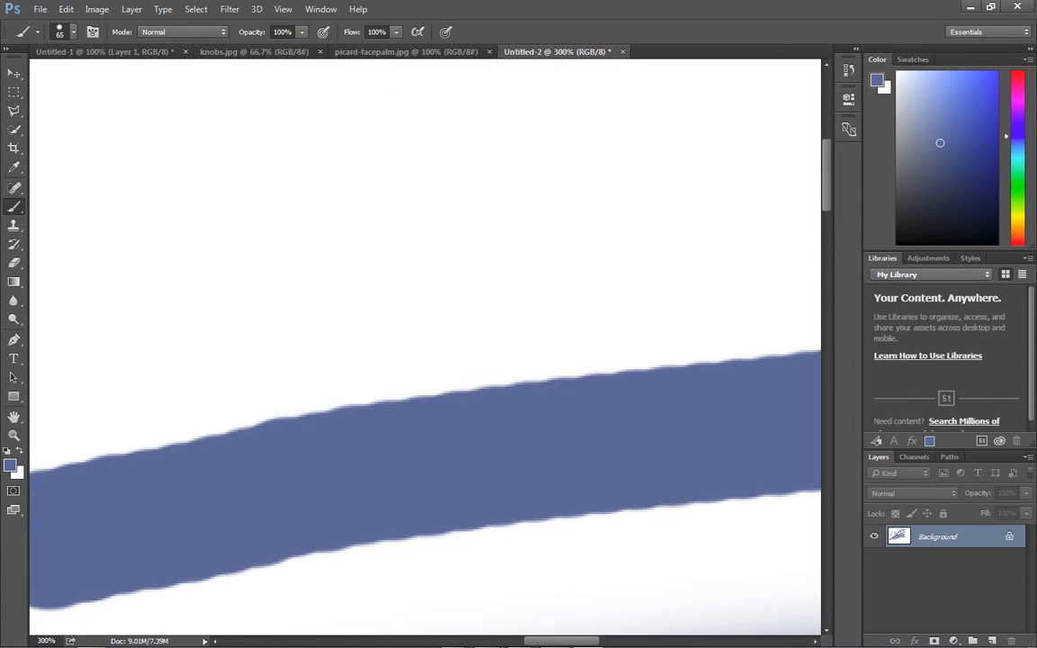
{"action": "key", "text": "ctrl+plus"}
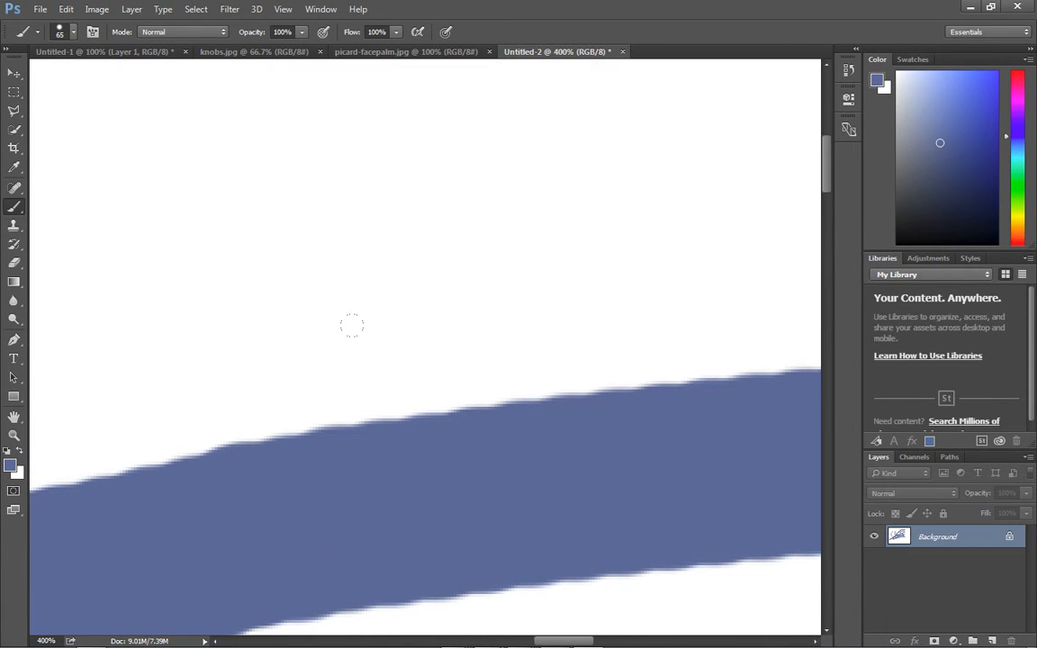
{"action": "scroll", "coordinate": [431, 398], "scroll_direction": "down", "scroll_amount": 4}
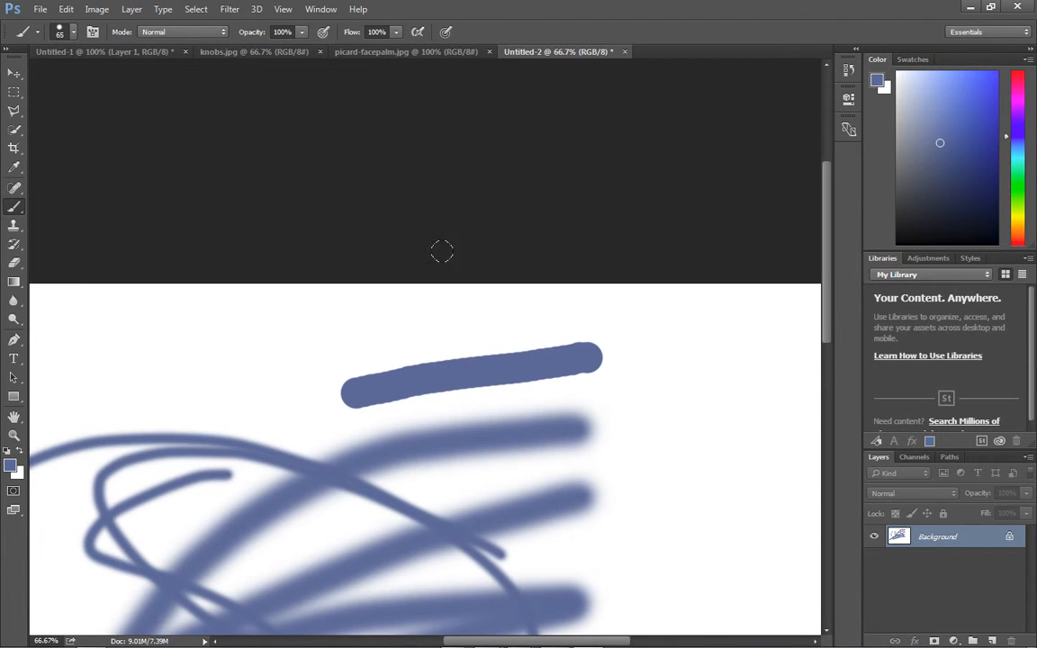
Lower the brush opacity to 48% and paint a diagonal semi-transparent stroke across the existing strokes
{"action": "left_click", "coordinate": [302, 32]}
{"action": "left_click", "coordinate": [264, 50]}
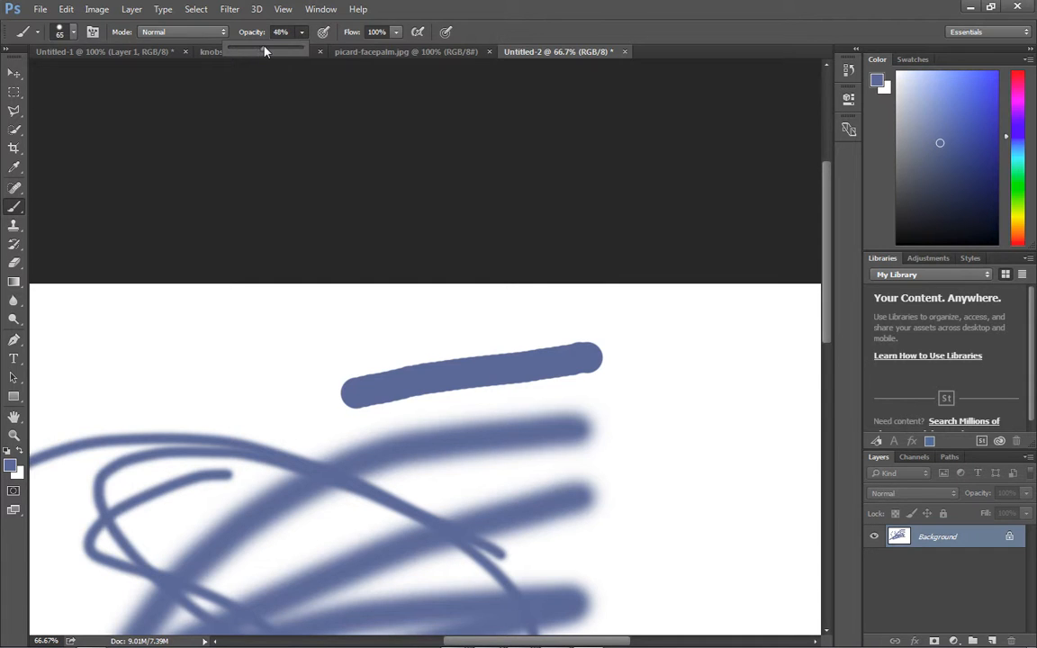
{"action": "left_click_drag", "start_coordinate": [295, 311], "coordinate": [545, 630]}
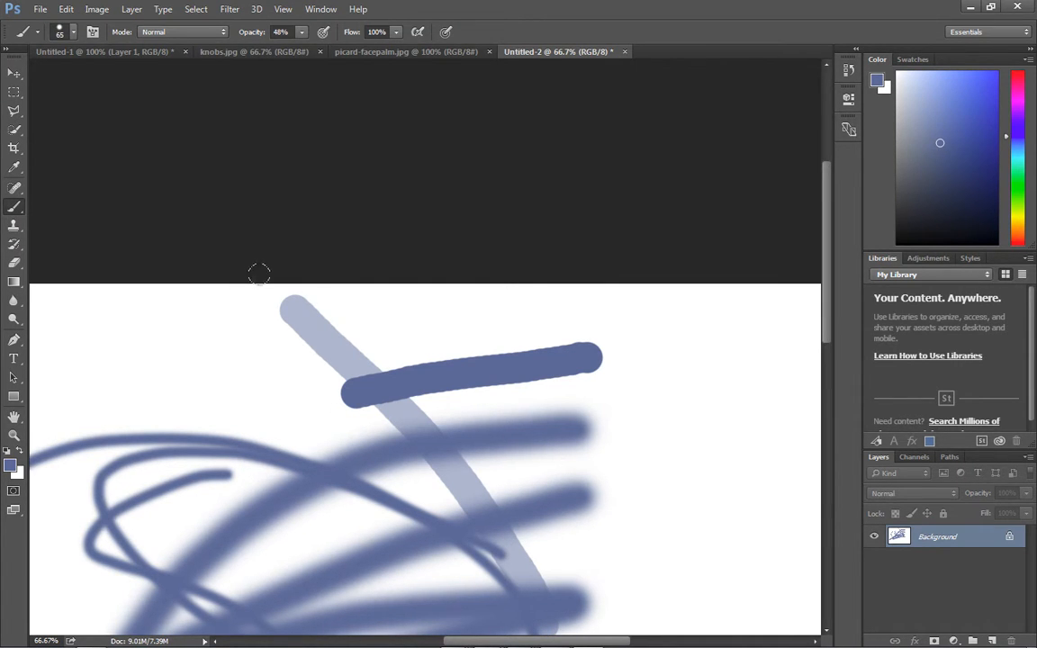
Set the brush hardness to 0%, choose a purple foreground colour and paint a soft vertical stroke across the others
{"action": "left_click", "coordinate": [71, 35]}
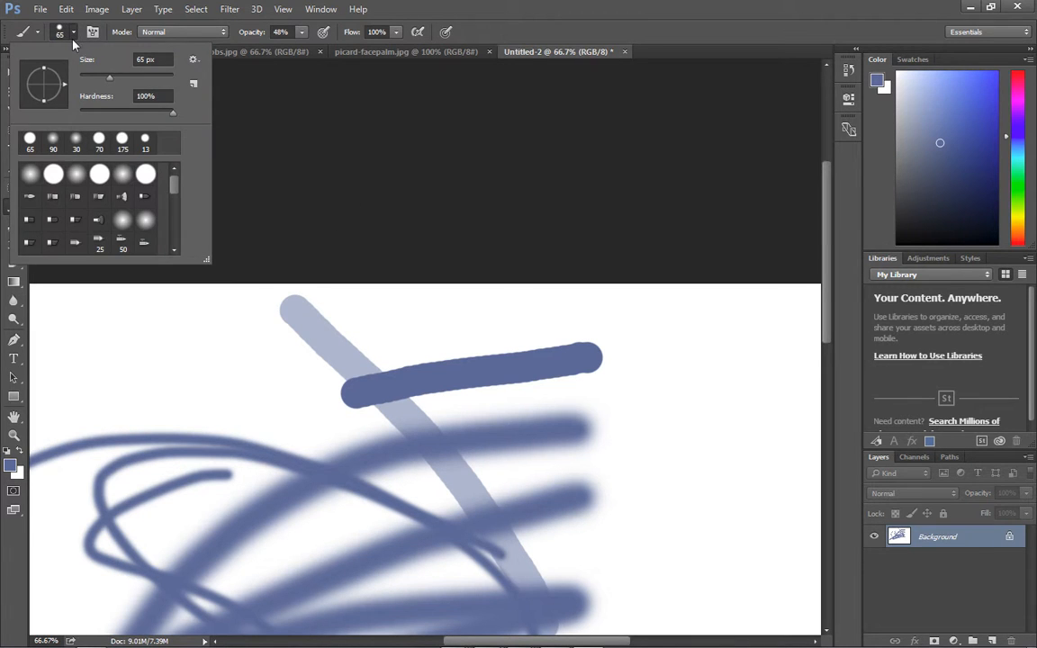
{"action": "left_click_drag", "start_coordinate": [98, 112], "coordinate": [56, 106]}
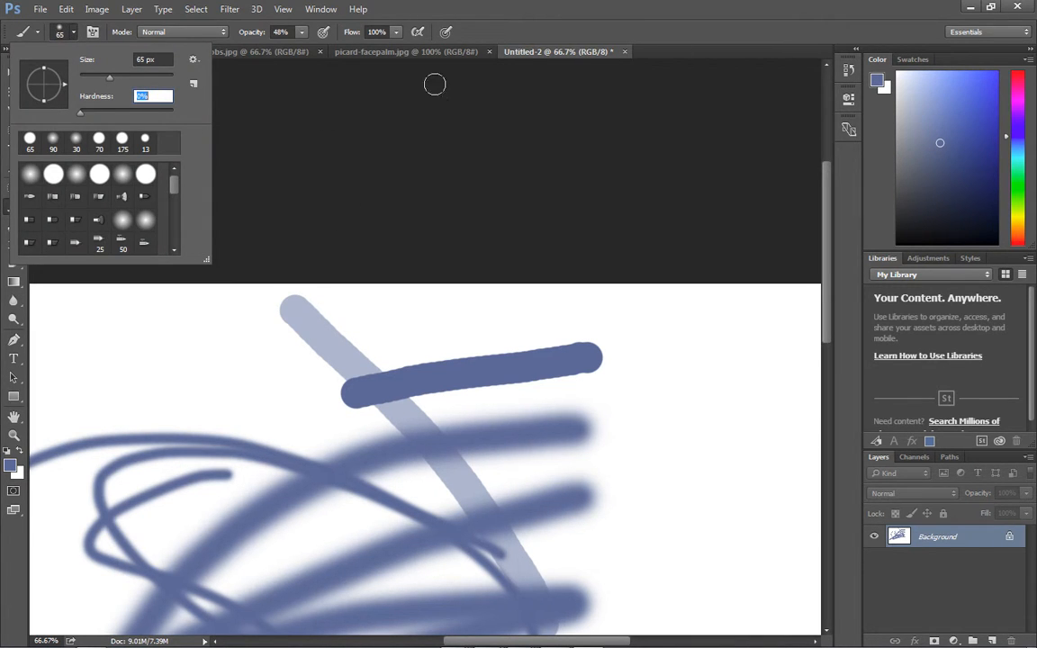
{"action": "left_click", "coordinate": [1018, 104]}
{"action": "left_click", "coordinate": [952, 123]}
{"action": "left_click_drag", "start_coordinate": [450, 302], "coordinate": [461, 571]}
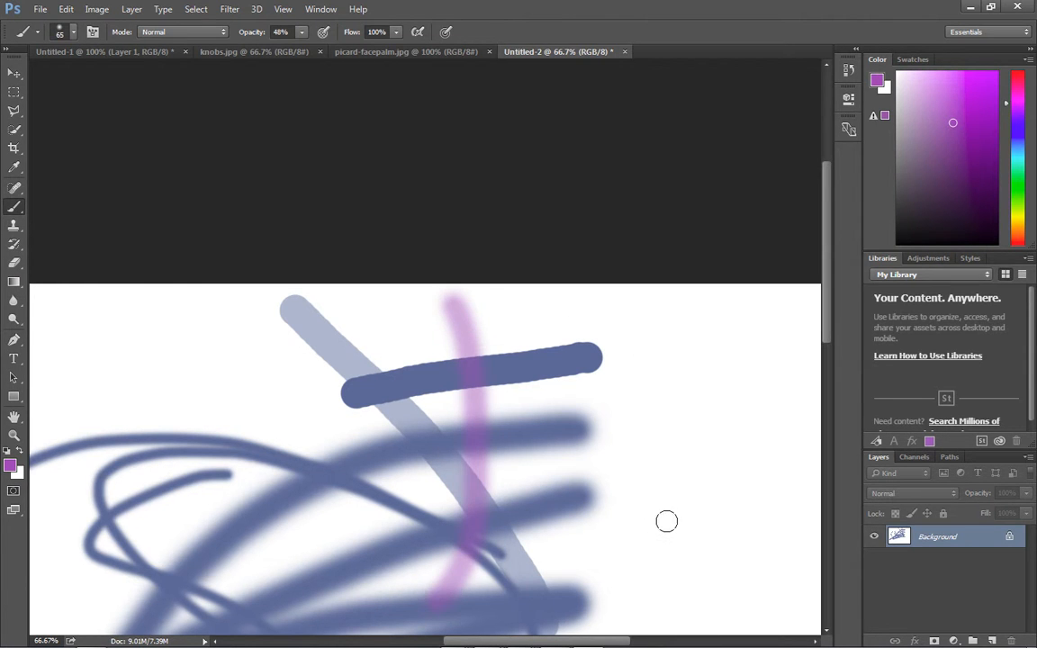
Enlarge the brush to 90 px and build up overlapping soft purple strokes over the upper scribbles
{"action": "left_click_drag", "start_coordinate": [669, 498], "coordinate": [675, 362]}
{"action": "key", "text": "bracketright"}
{"action": "key", "text": "bracketright"}
{"action": "key", "text": "bracketright"}
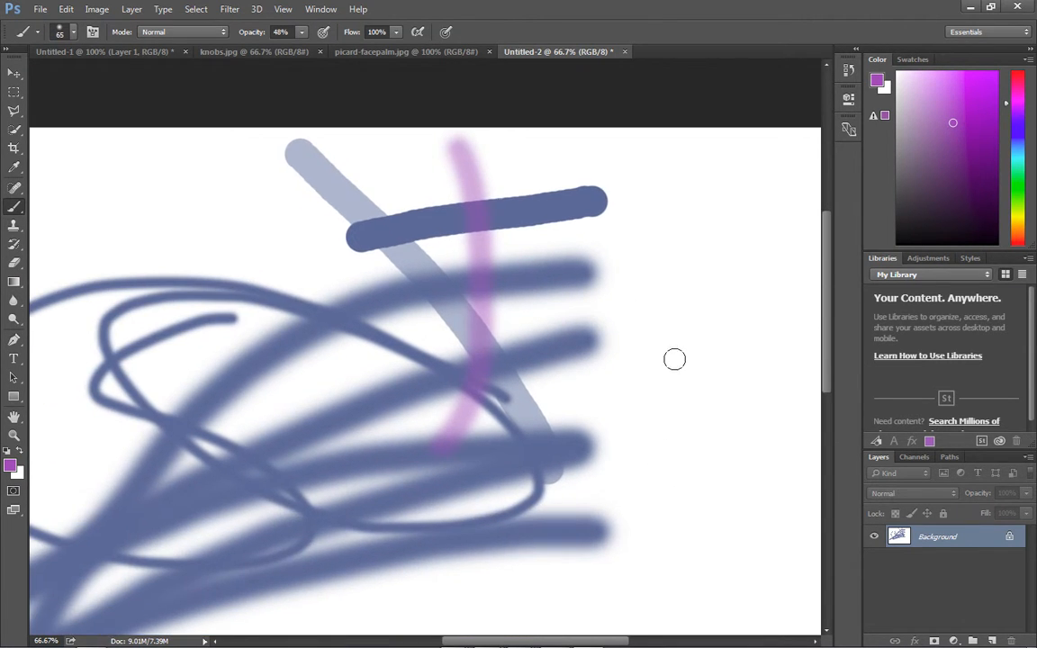
{"action": "mouse_move", "coordinate": [576, 272]}
{"action": "left_mouse_down"}
{"action": "mouse_move", "coordinate": [455, 286]}
{"action": "mouse_move", "coordinate": [112, 489]}
{"action": "mouse_move", "coordinate": [216, 336]}
{"action": "mouse_move", "coordinate": [199, 331]}
{"action": "mouse_move", "coordinate": [183, 354]}
{"action": "mouse_move", "coordinate": [376, 284]}
{"action": "mouse_move", "coordinate": [217, 248]}
{"action": "mouse_move", "coordinate": [276, 259]}
{"action": "left_mouse_up"}
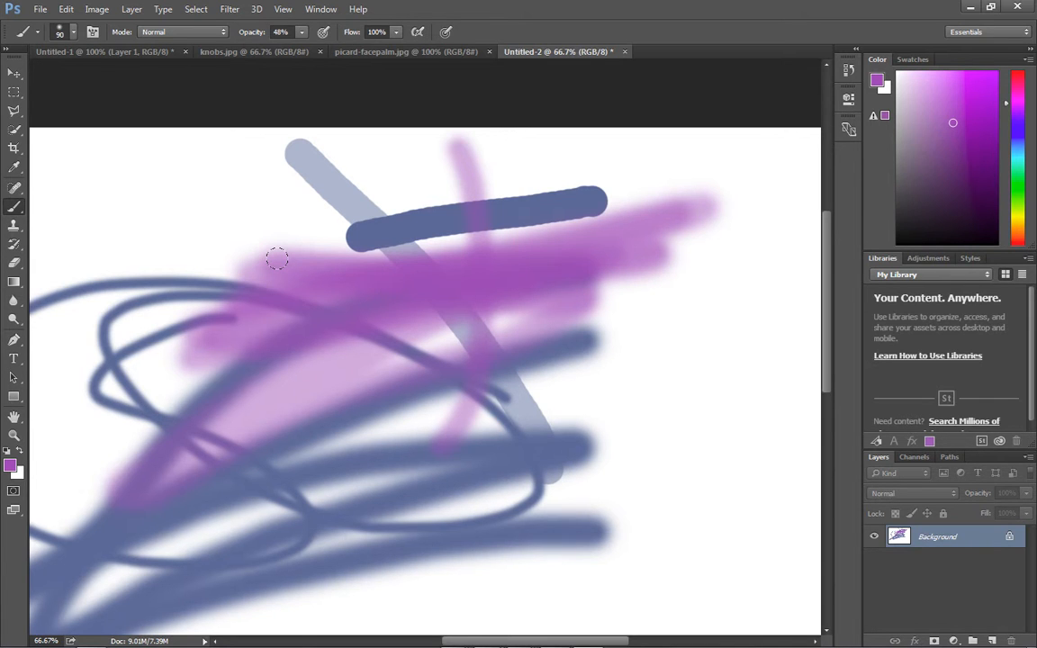
{"action": "left_click_drag", "start_coordinate": [247, 232], "coordinate": [704, 160]}
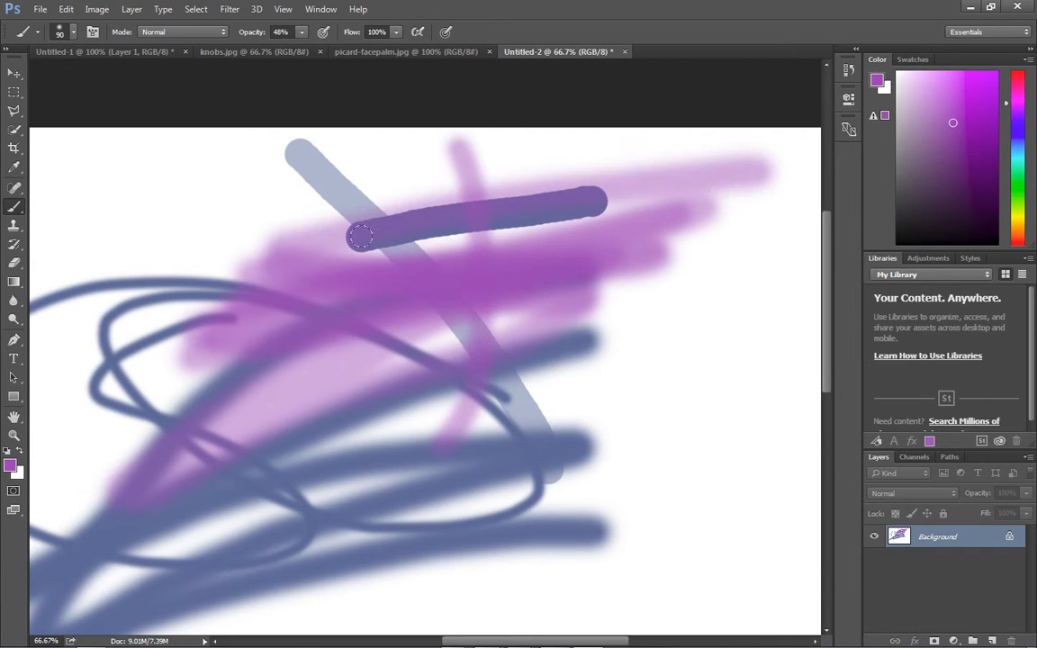
{"action": "left_click_drag", "start_coordinate": [283, 200], "coordinate": [774, 167]}
{"action": "left_click_drag", "start_coordinate": [631, 191], "coordinate": [874, 236]}
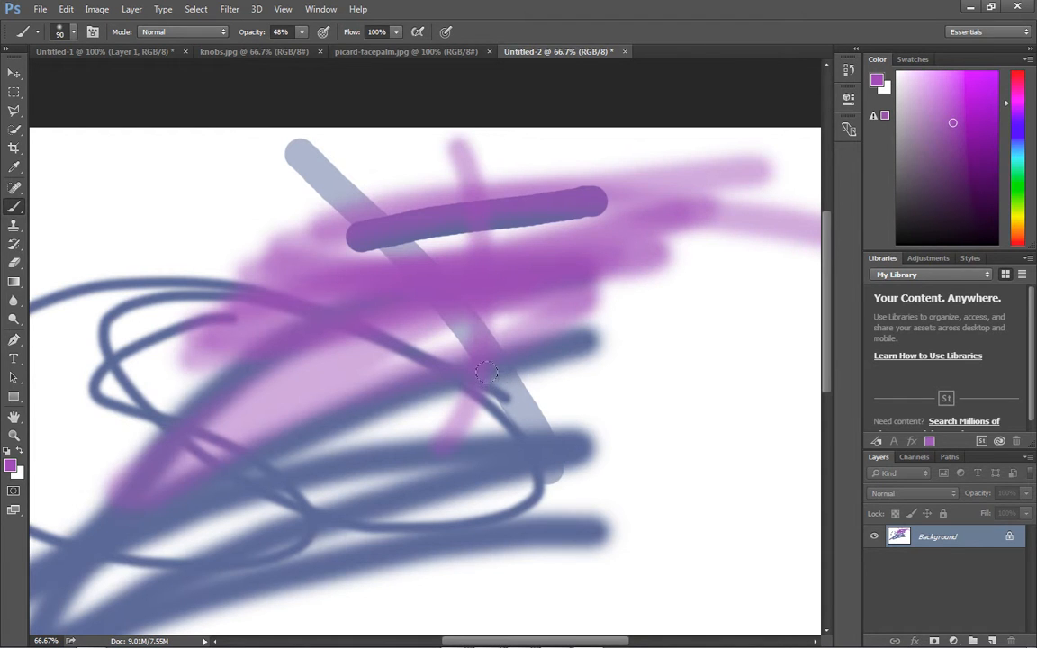
Enlarge the brush to 400 px and paint broad soft areas in purple over the centre and in green around it
{"action": "key", "text": "]"}
{"action": "mouse_move", "coordinate": [536, 252]}
{"action": "left_mouse_down"}
{"action": "mouse_move", "coordinate": [406, 387]}
{"action": "mouse_move", "coordinate": [627, 240]}
{"action": "left_mouse_up"}
{"action": "left_click", "coordinate": [1018, 168]}
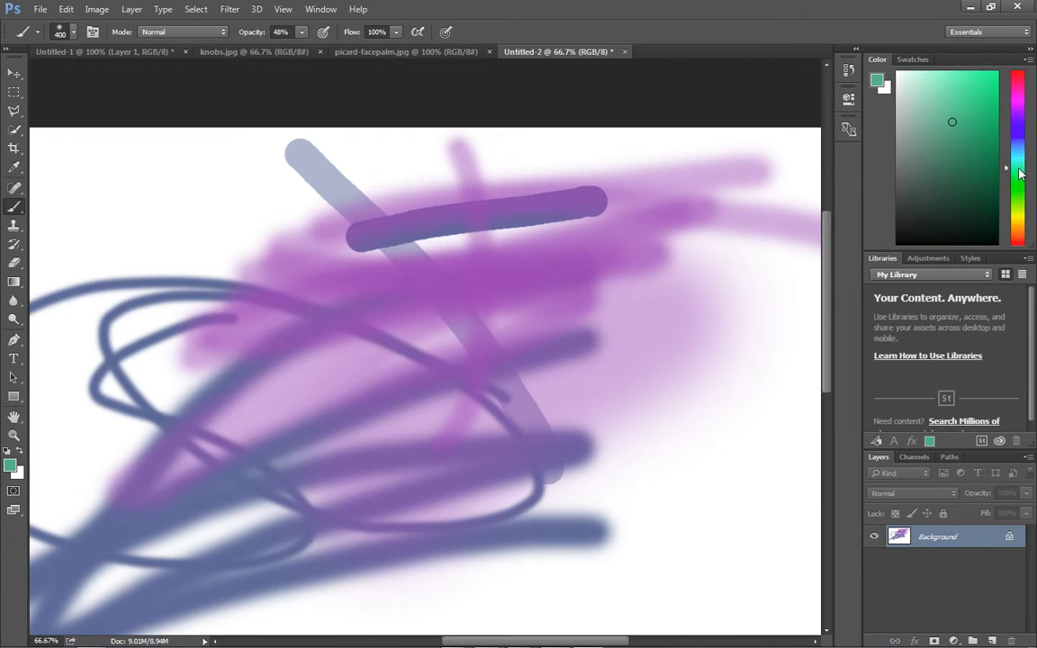
{"action": "mouse_move", "coordinate": [502, 331]}
{"action": "left_mouse_down"}
{"action": "mouse_move", "coordinate": [450, 212]}
{"action": "mouse_move", "coordinate": [212, 374]}
{"action": "mouse_move", "coordinate": [59, 378]}
{"action": "mouse_move", "coordinate": [276, 180]}
{"action": "mouse_move", "coordinate": [510, 164]}
{"action": "mouse_move", "coordinate": [360, 93]}
{"action": "mouse_move", "coordinate": [352, 108]}
{"action": "mouse_move", "coordinate": [695, 162]}
{"action": "mouse_move", "coordinate": [708, 198]}
{"action": "mouse_move", "coordinate": [601, 456]}
{"action": "mouse_move", "coordinate": [624, 495]}
{"action": "mouse_move", "coordinate": [707, 379]}
{"action": "mouse_move", "coordinate": [685, 521]}
{"action": "mouse_move", "coordinate": [591, 467]}
{"action": "mouse_move", "coordinate": [672, 416]}
{"action": "left_mouse_up"}
{"action": "key", "text": "space"}
{"action": "mouse_move", "coordinate": [702, 545]}
{"action": "left_mouse_down"}
{"action": "mouse_move", "coordinate": [283, 523]}
{"action": "mouse_move", "coordinate": [628, 535]}
{"action": "left_mouse_up"}
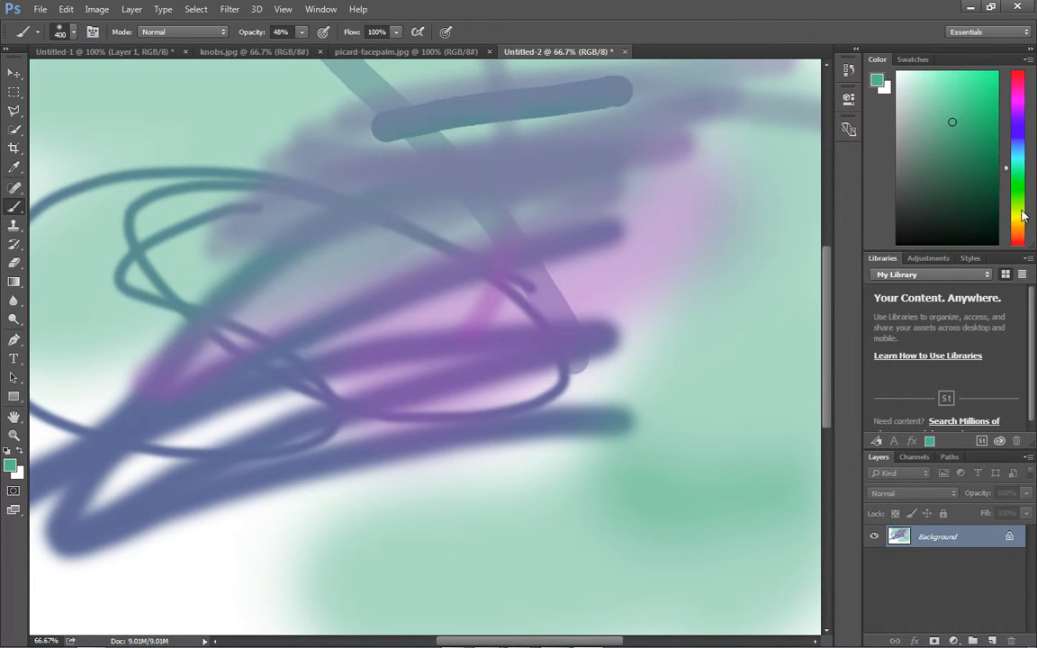
Choose a golden yellow foreground colour and paint broad soft strokes over the lower part of the canvas
{"action": "left_click", "coordinate": [1019, 224]}
{"action": "left_click_drag", "start_coordinate": [1020, 223], "coordinate": [1021, 217]}
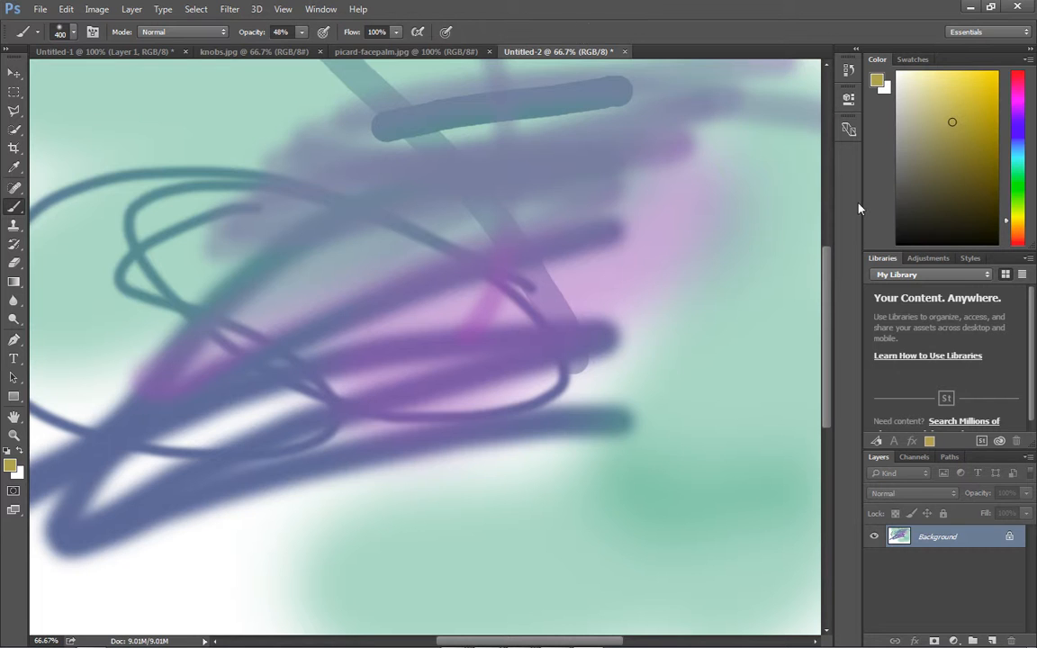
{"action": "left_click", "coordinate": [320, 9]}
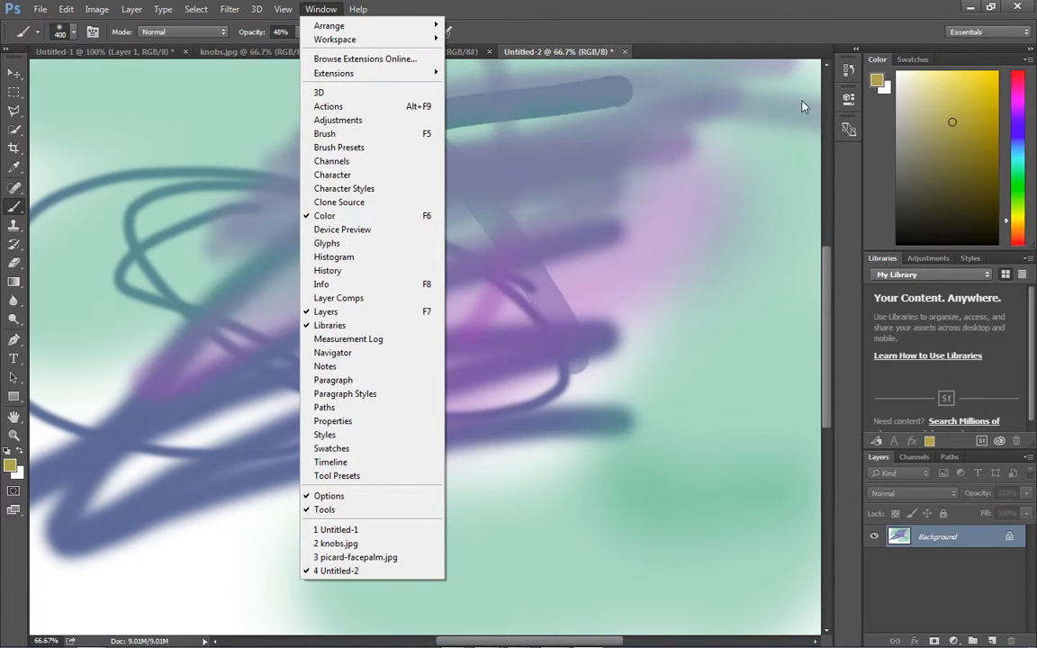
{"action": "left_click", "coordinate": [725, 94]}
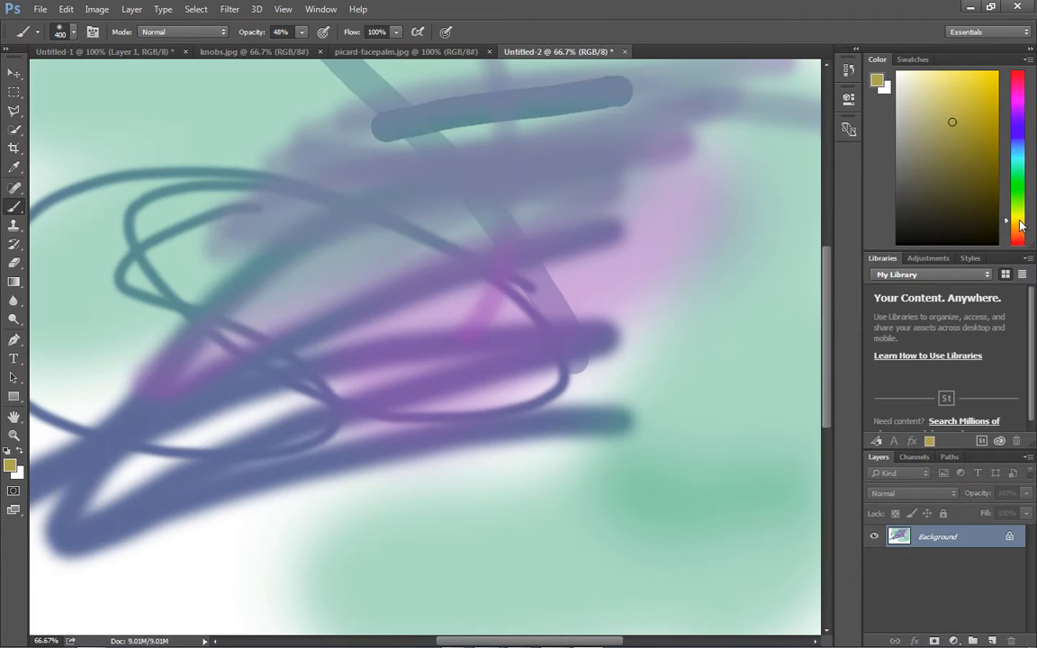
{"action": "left_click", "coordinate": [980, 101]}
{"action": "mouse_move", "coordinate": [628, 276]}
{"action": "left_mouse_down"}
{"action": "mouse_move", "coordinate": [432, 423]}
{"action": "mouse_move", "coordinate": [234, 522]}
{"action": "mouse_move", "coordinate": [703, 388]}
{"action": "left_mouse_up"}
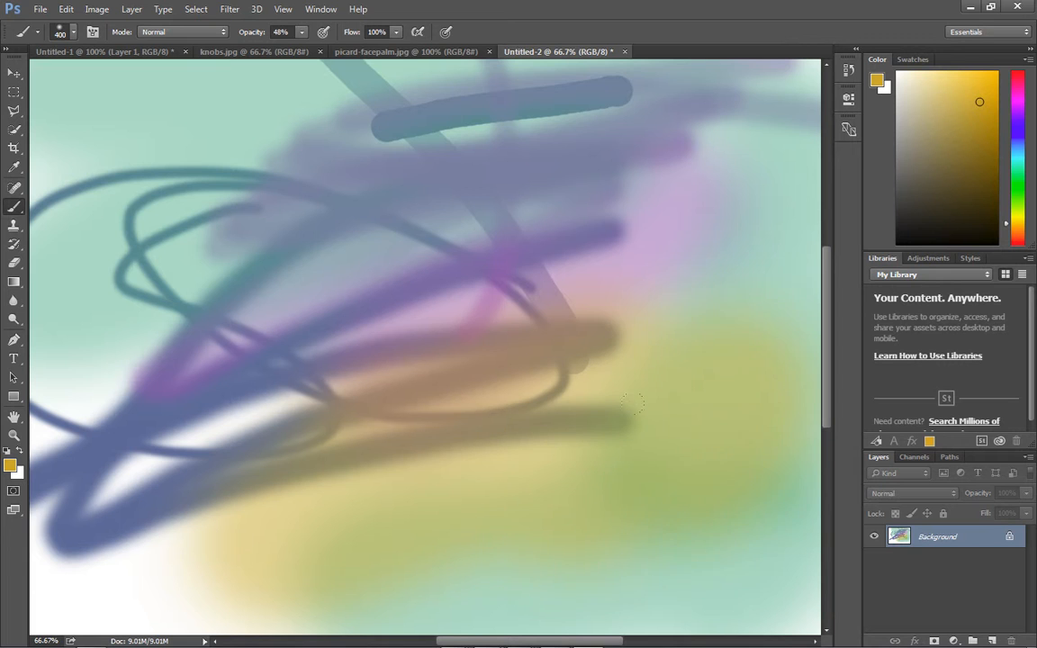
Set the foreground colour to teal green 28d2a4 in the Color Picker and paint over the yellow area
{"action": "left_click", "coordinate": [11, 467]}
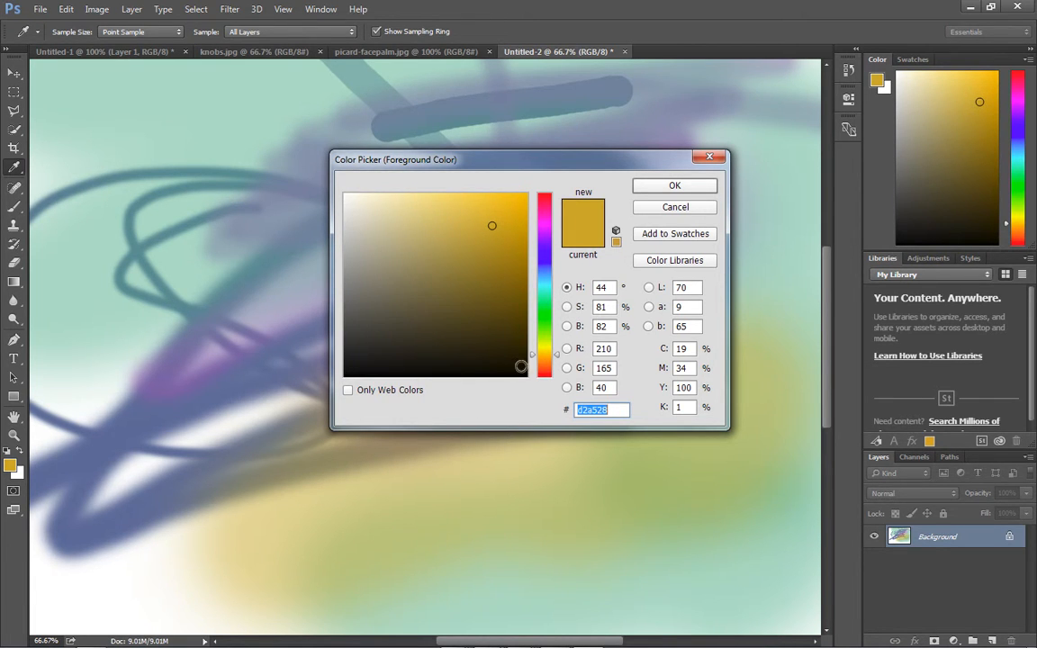
{"action": "left_click", "coordinate": [556, 308]}
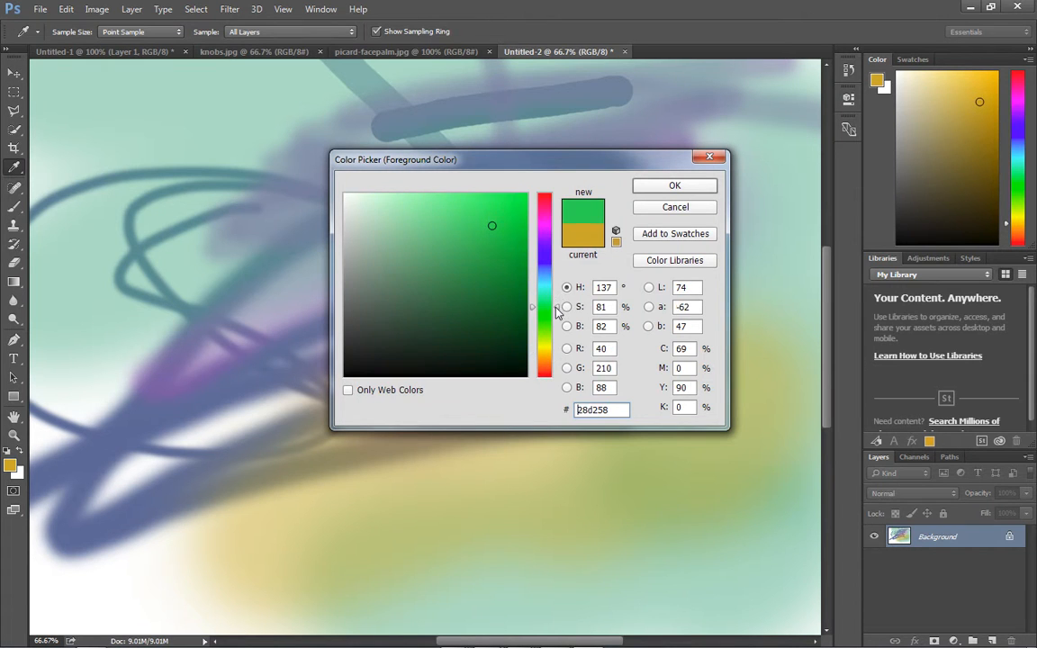
{"action": "left_click", "coordinate": [556, 247]}
{"action": "left_click", "coordinate": [553, 228]}
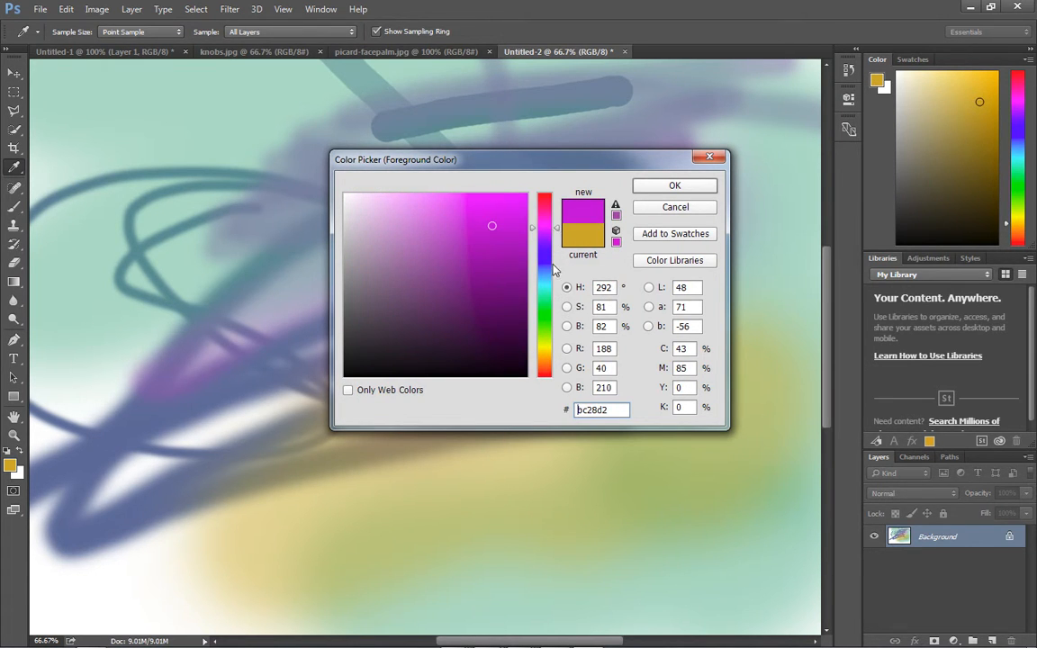
{"action": "left_click", "coordinate": [555, 309]}
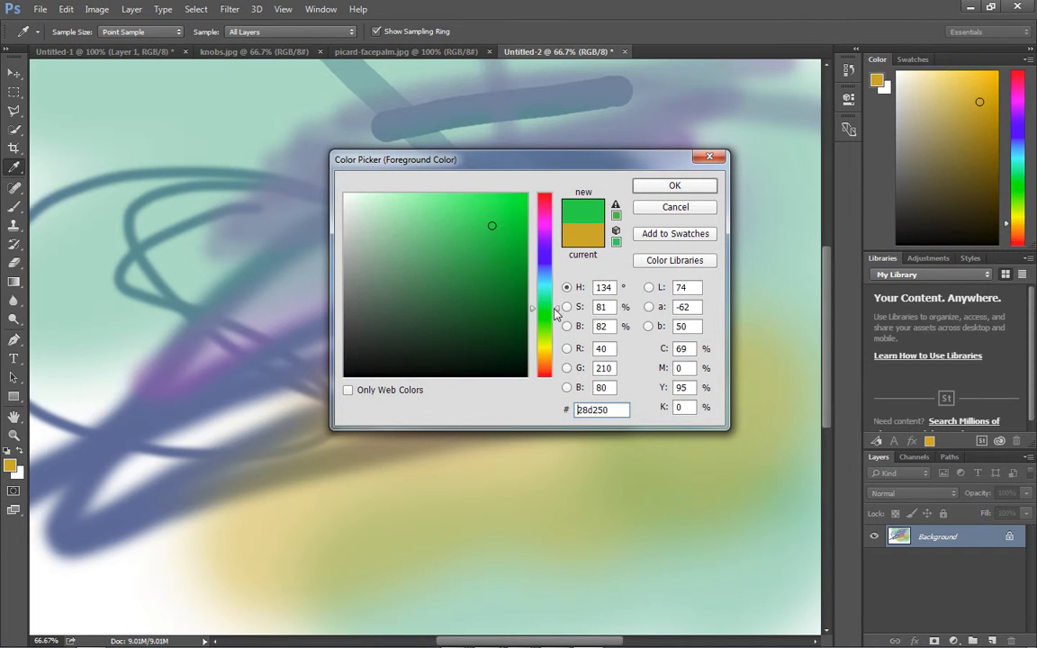
{"action": "left_click", "coordinate": [553, 297]}
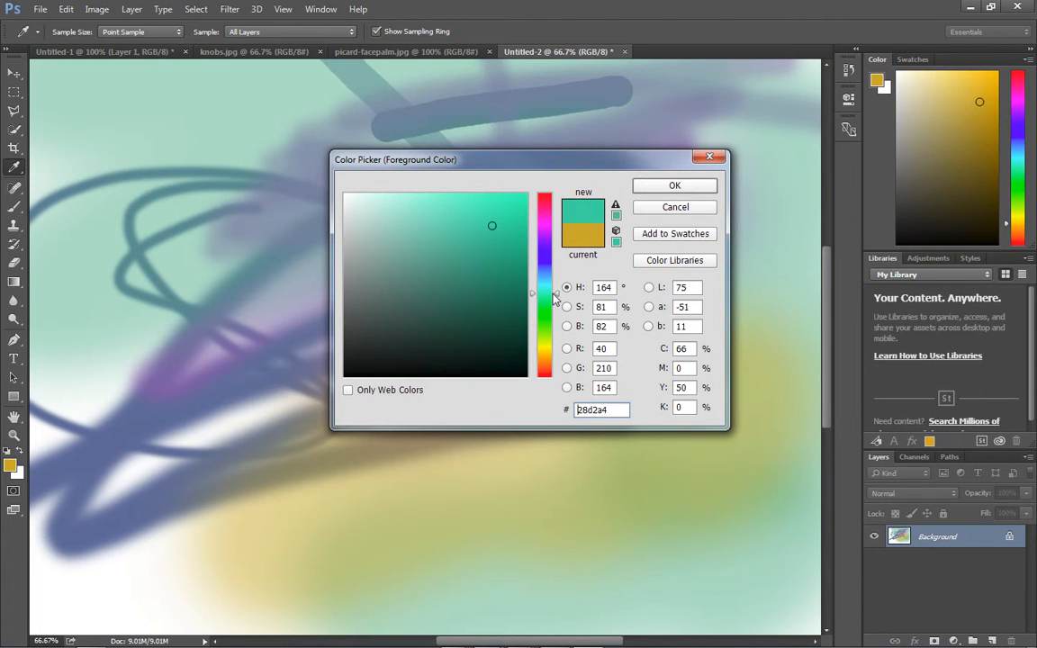
{"action": "left_click", "coordinate": [674, 186]}
{"action": "mouse_move", "coordinate": [383, 422]}
{"action": "left_mouse_down"}
{"action": "mouse_move", "coordinate": [514, 373]}
{"action": "mouse_move", "coordinate": [688, 374]}
{"action": "left_mouse_up"}
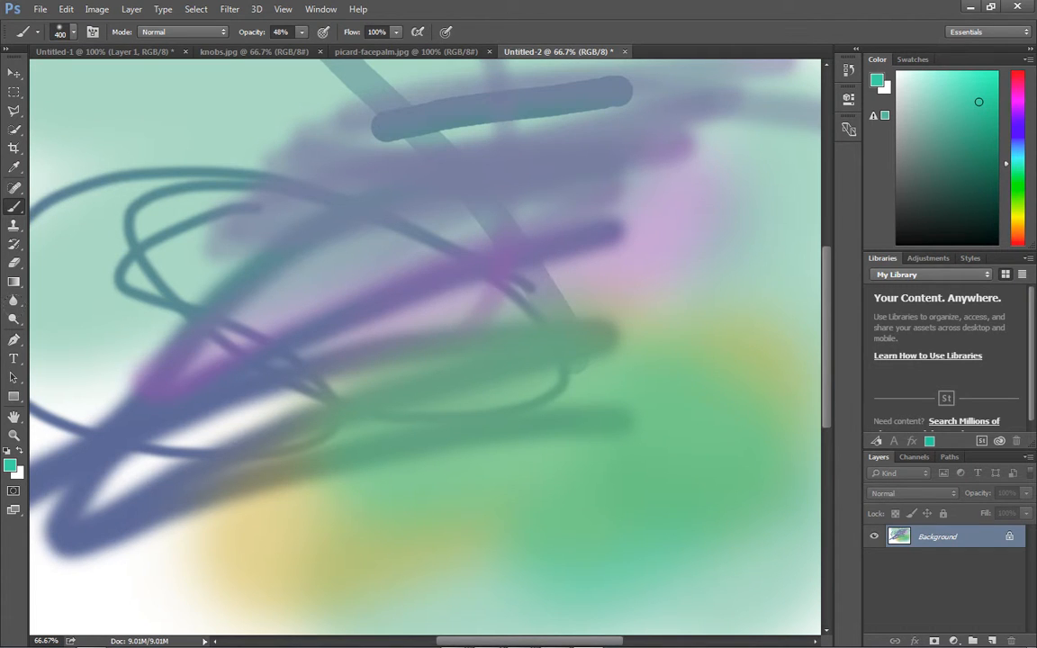
After resetting the colours to default, sample light green from the lower canvas with the Eyedropper and brush it over the middle strokes
{"action": "left_click", "coordinate": [7, 452]}
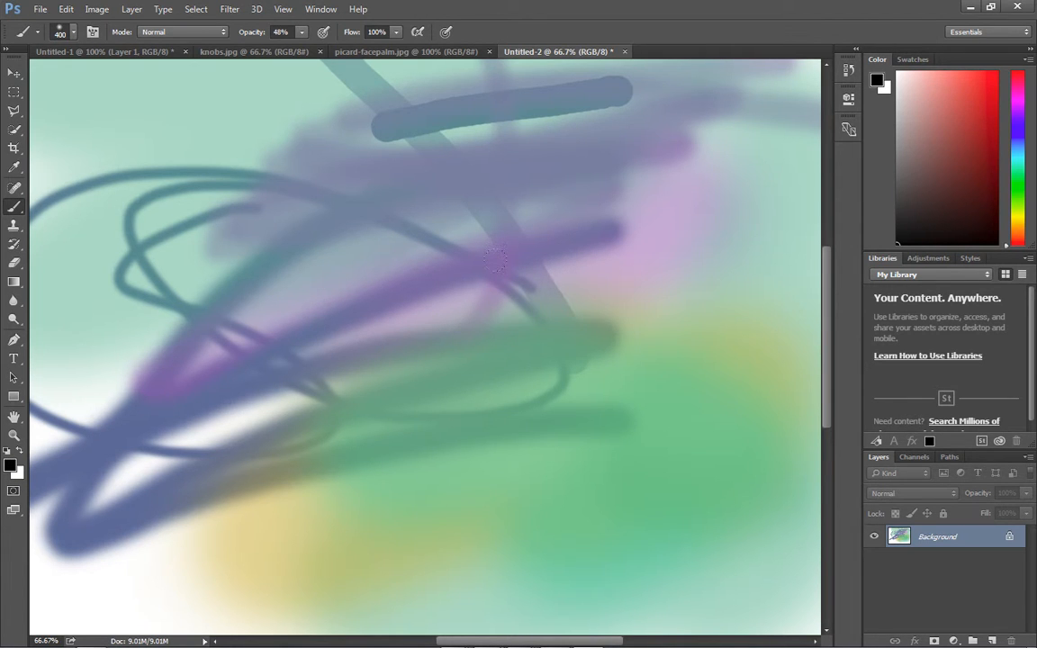
{"action": "left_click", "coordinate": [15, 168]}
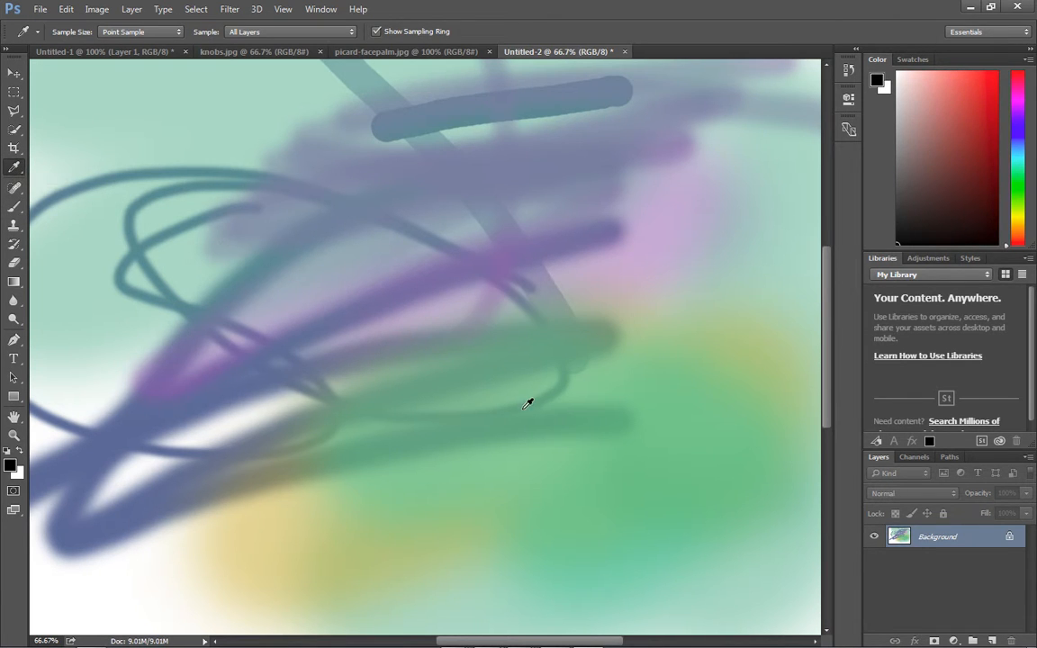
{"action": "left_click", "coordinate": [615, 582]}
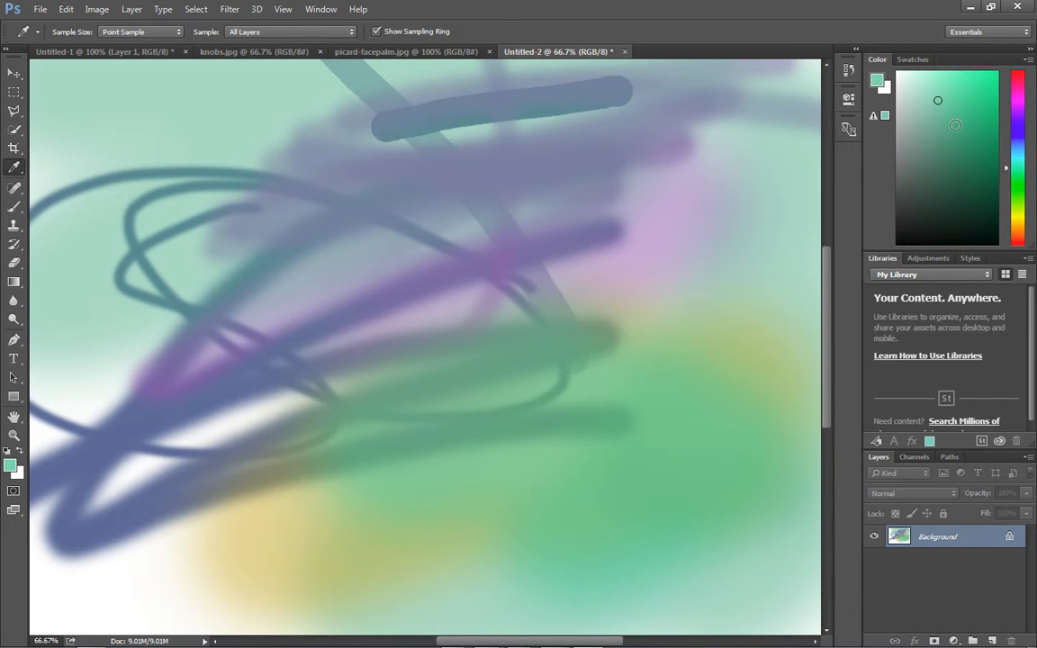
{"action": "key", "text": "b"}
{"action": "mouse_move", "coordinate": [374, 367]}
{"action": "left_mouse_down"}
{"action": "mouse_move", "coordinate": [324, 407]}
{"action": "mouse_move", "coordinate": [531, 245]}
{"action": "mouse_move", "coordinate": [331, 281]}
{"action": "left_mouse_up"}
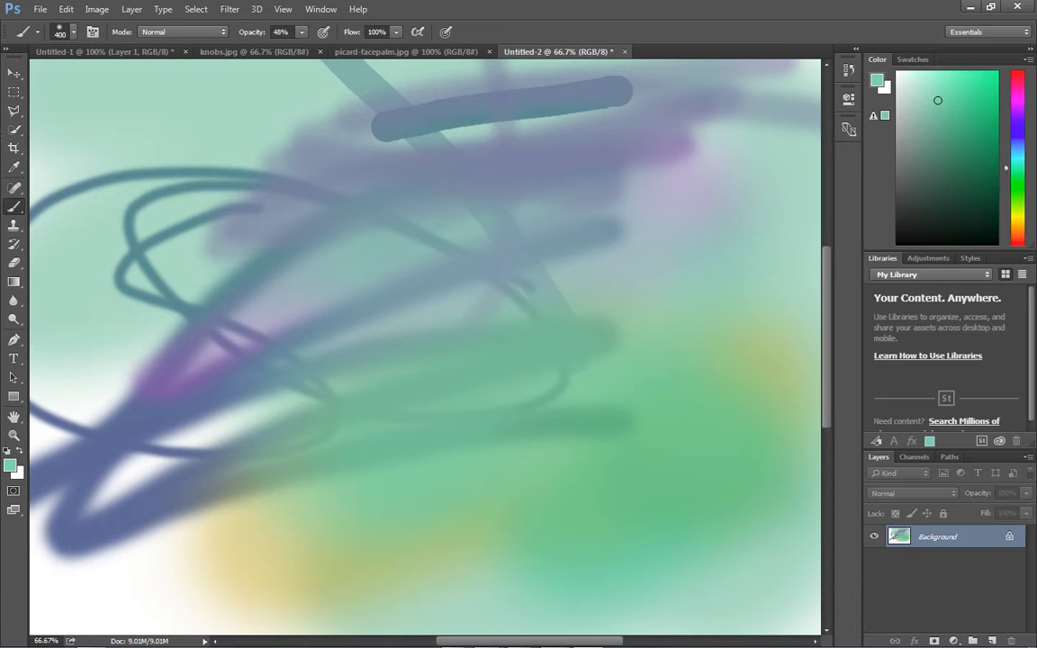
Switch to the Pencil tool, enlarge its tip to 45 px and scribble opaque light green strokes across the middle of the painting
{"action": "right_click", "coordinate": [11, 210]}
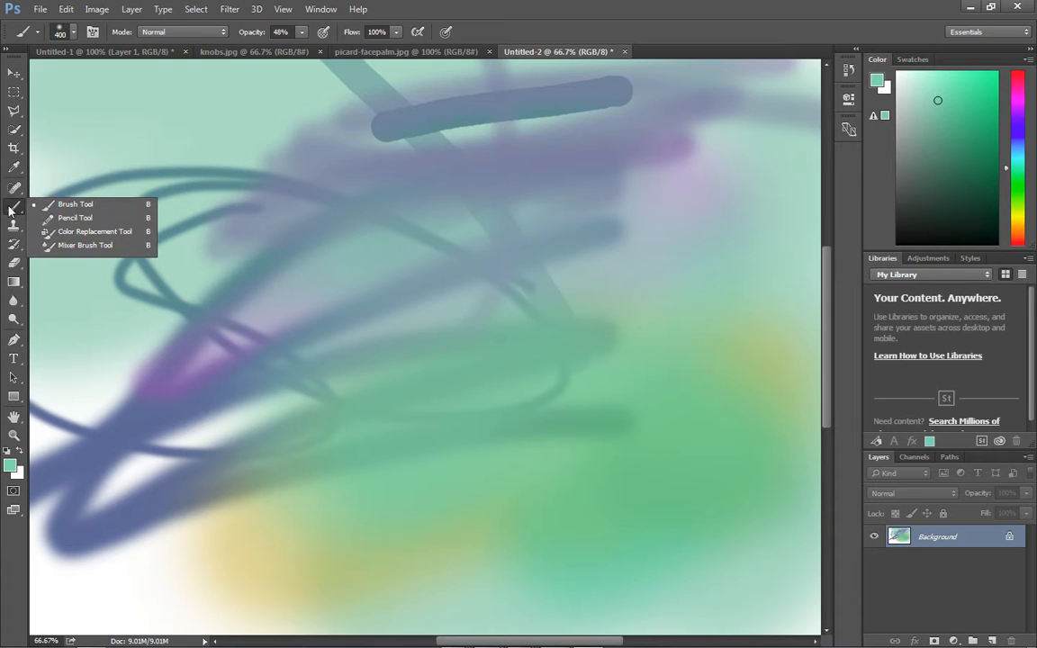
{"action": "left_click", "coordinate": [72, 219]}
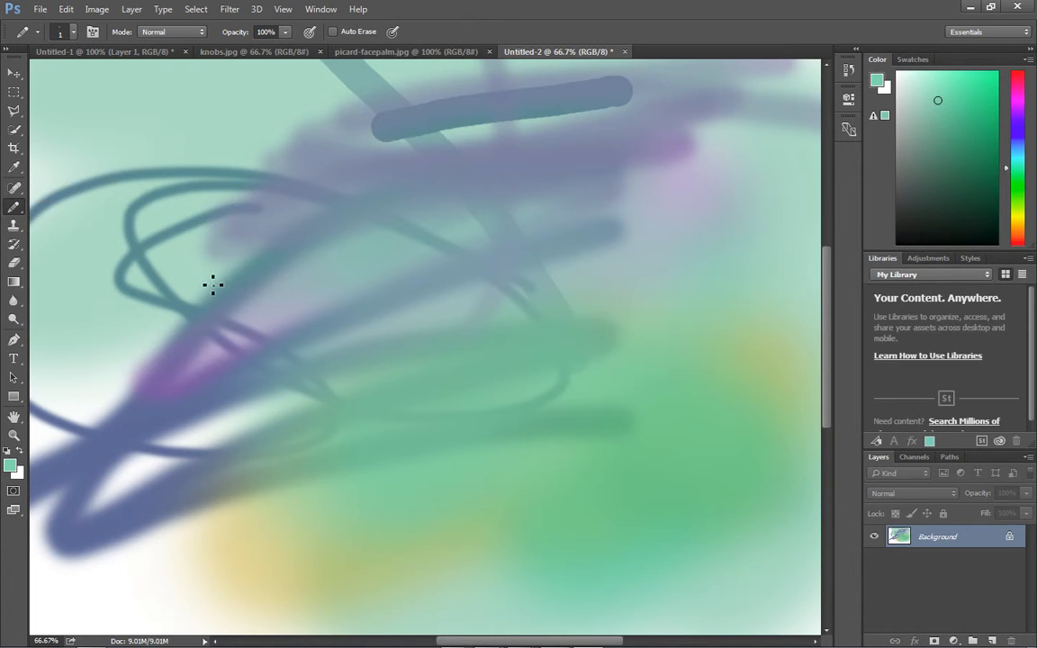
{"action": "key", "text": "bracketright"}
{"action": "key", "text": "bracketright"}
{"action": "mouse_move", "coordinate": [175, 292]}
{"action": "left_mouse_down"}
{"action": "mouse_move", "coordinate": [400, 239]}
{"action": "mouse_move", "coordinate": [650, 212]}
{"action": "mouse_move", "coordinate": [249, 322]}
{"action": "mouse_move", "coordinate": [207, 315]}
{"action": "mouse_move", "coordinate": [611, 252]}
{"action": "mouse_move", "coordinate": [261, 328]}
{"action": "mouse_move", "coordinate": [331, 330]}
{"action": "mouse_move", "coordinate": [260, 375]}
{"action": "left_mouse_up"}
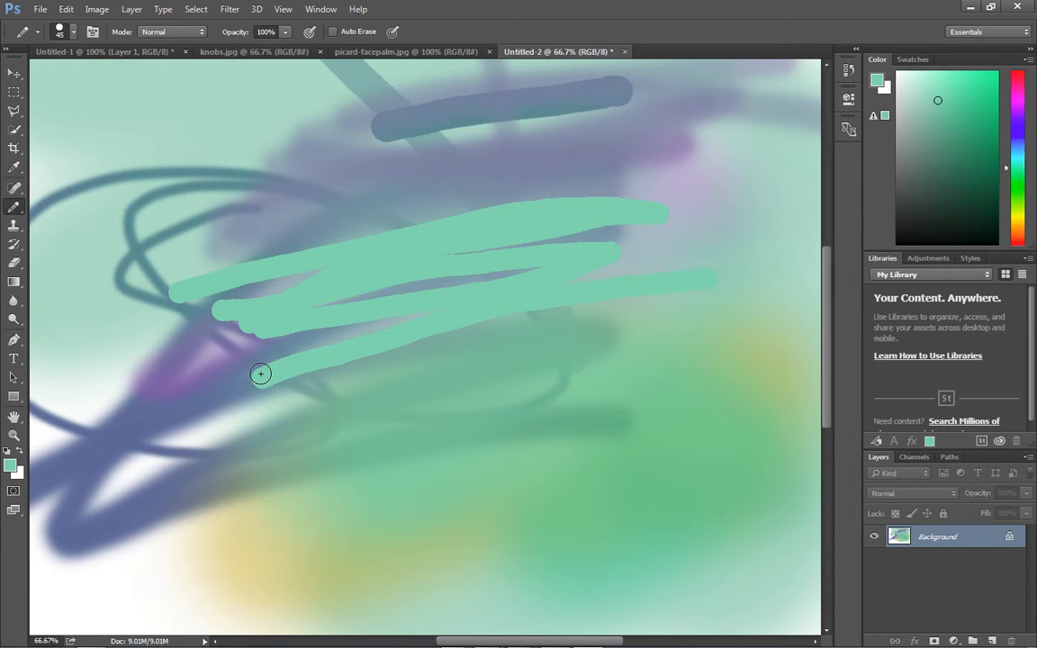
Reduce the Pencil's hardness to a medium value and draw more green strokes just above the existing scribble
{"action": "left_click", "coordinate": [74, 36]}
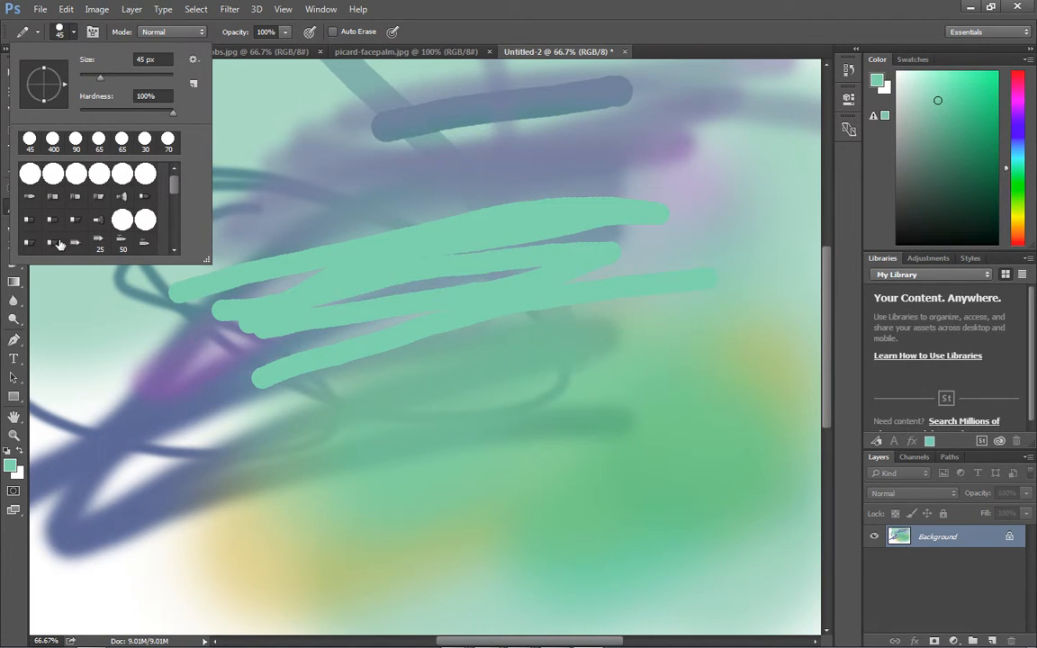
{"action": "left_click", "coordinate": [125, 114]}
{"action": "key", "text": "Return"}
{"action": "mouse_move", "coordinate": [421, 179]}
{"action": "left_mouse_down"}
{"action": "mouse_move", "coordinate": [322, 209]}
{"action": "mouse_move", "coordinate": [383, 213]}
{"action": "mouse_move", "coordinate": [550, 182]}
{"action": "left_mouse_up"}
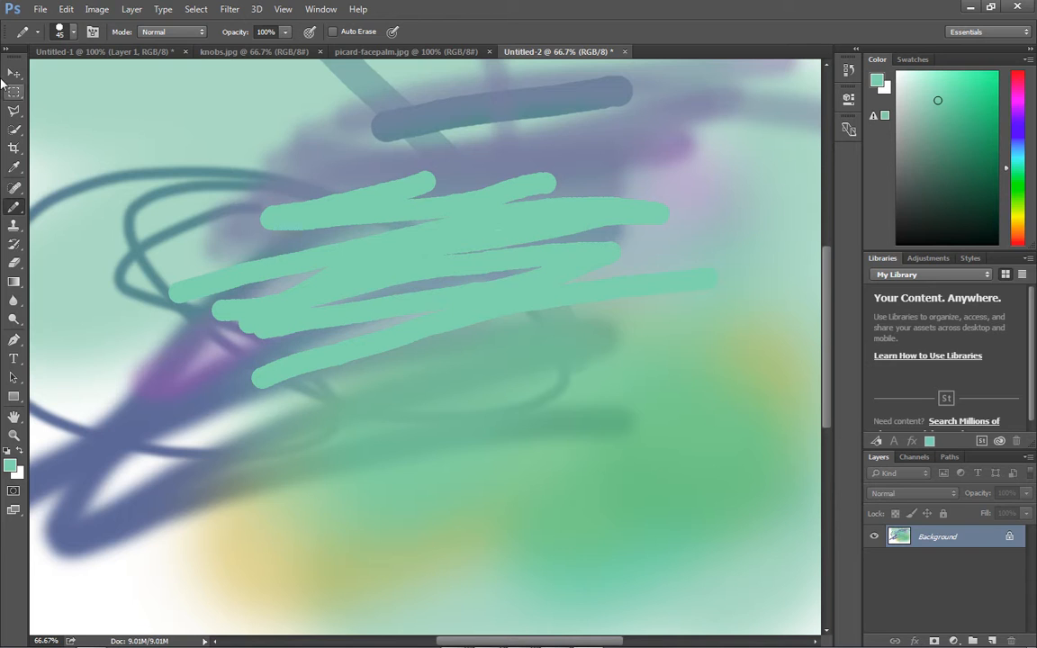
Set the Pencil's hardness to 7% and scribble a short green patch over the purple area beyond the upper end of the strokes
{"action": "left_click", "coordinate": [73, 34]}
{"action": "left_click", "coordinate": [87, 112]}
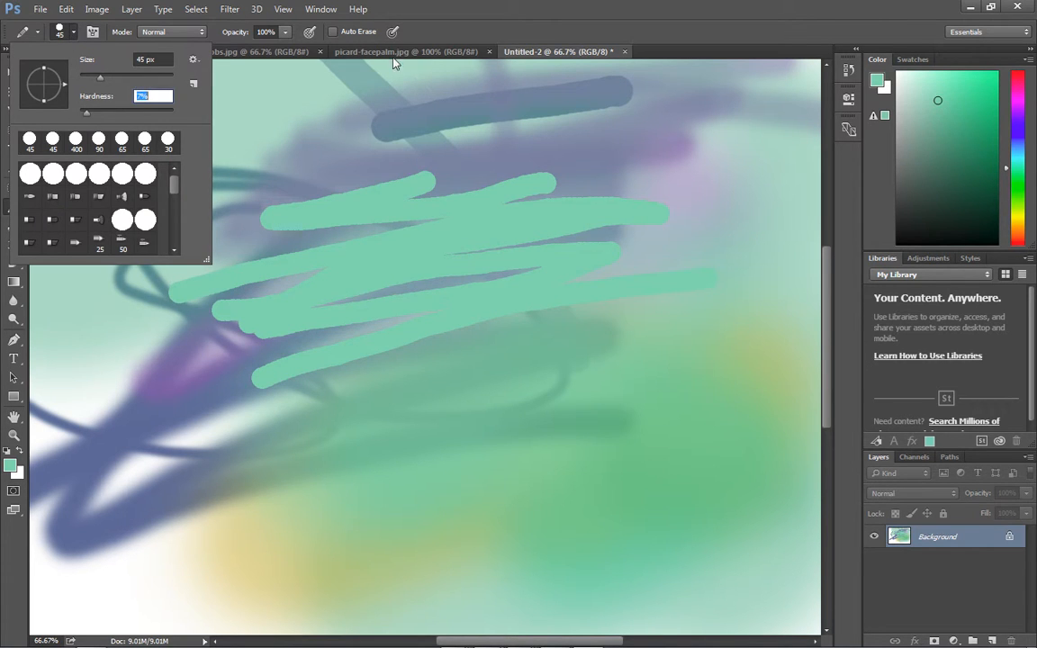
{"action": "key", "text": "Return"}
{"action": "mouse_move", "coordinate": [662, 135]}
{"action": "left_mouse_down"}
{"action": "mouse_move", "coordinate": [589, 158]}
{"action": "mouse_move", "coordinate": [631, 171]}
{"action": "mouse_move", "coordinate": [711, 158]}
{"action": "left_mouse_up"}
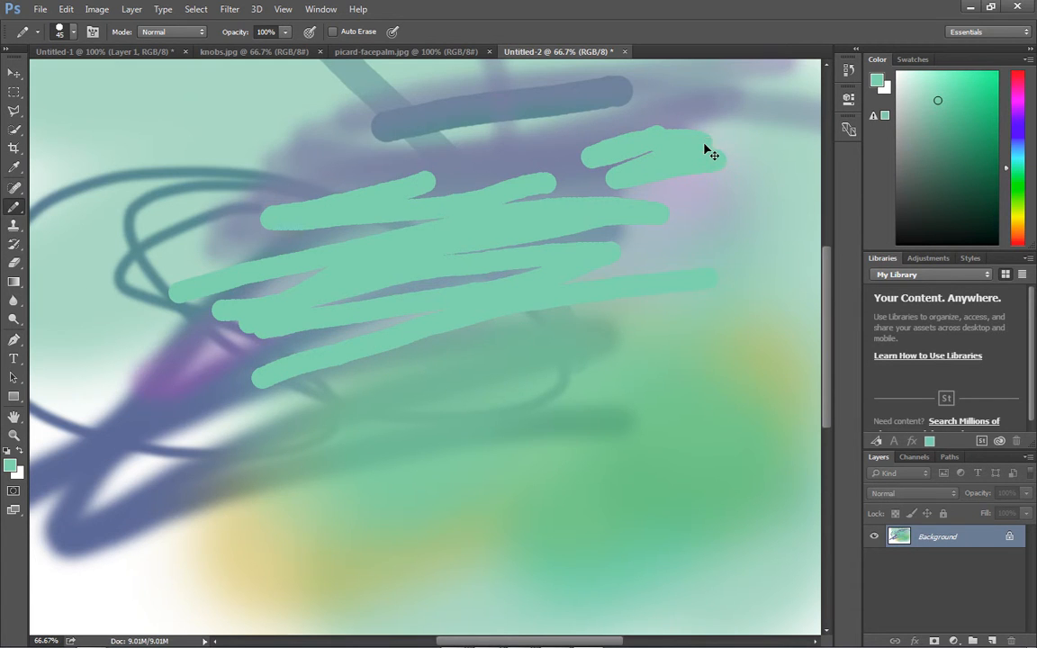
Examine the edges of the green pencil strokes at up to 500% magnification
{"action": "key", "text": "ctrl+plus"}
{"action": "key", "text": "ctrl+plus"}
{"action": "key", "text": "ctrl+plus"}
{"action": "mouse_move", "coordinate": [658, 158]}
{"action": "left_mouse_down"}
{"action": "mouse_move", "coordinate": [581, 271]}
{"action": "mouse_move", "coordinate": [514, 276]}
{"action": "mouse_move", "coordinate": [487, 303]}
{"action": "left_mouse_up"}
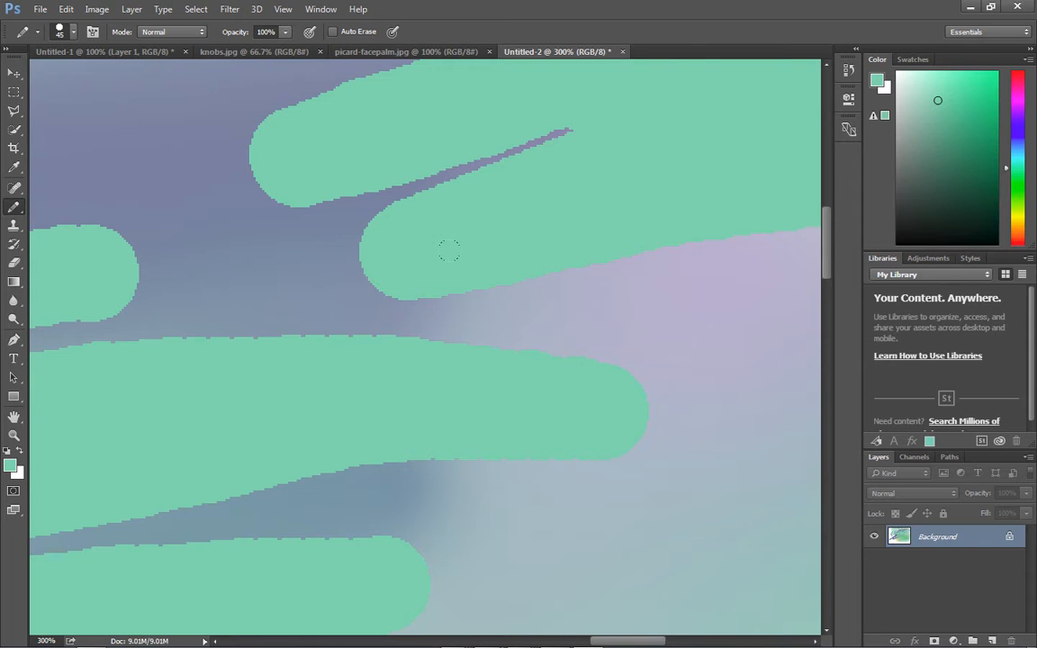
{"action": "key", "text": "ctrl+plus"}
{"action": "key", "text": "ctrl+plus"}
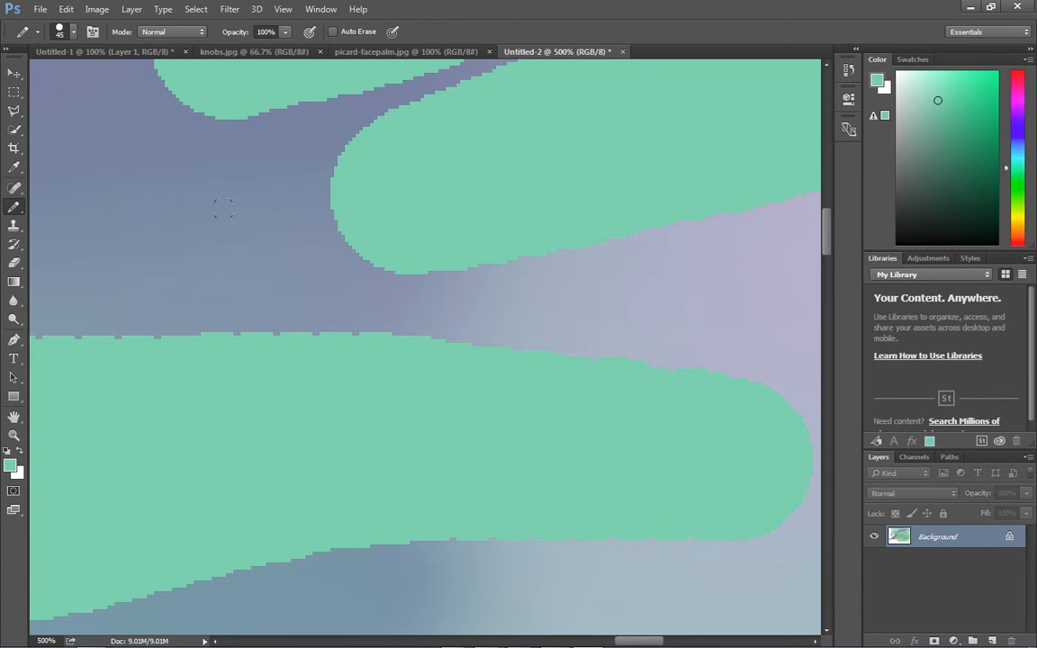
{"action": "key", "text": "ctrl+minus"}
{"action": "key", "text": "ctrl+minus"}
{"action": "key", "text": "ctrl+minus"}
{"action": "key", "text": "ctrl+minus"}
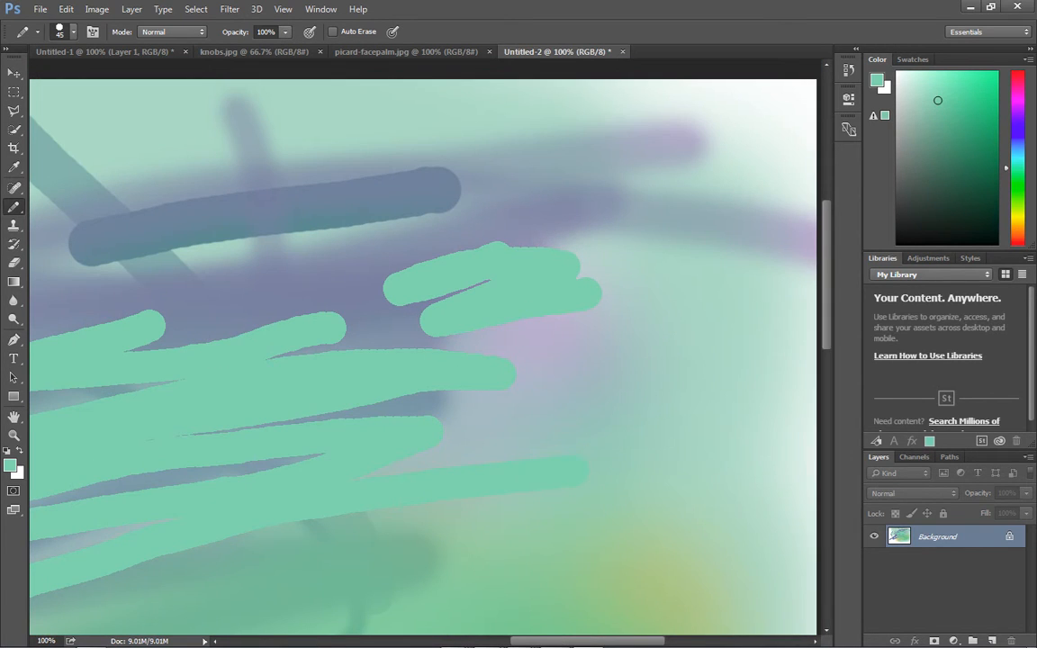
Set the Pencil's opacity to 28% and draw a translucent green stroke down across the dark blue bar
{"action": "left_click", "coordinate": [284, 31]}
{"action": "left_click", "coordinate": [233, 52]}
{"action": "left_click_drag", "start_coordinate": [266, 113], "coordinate": [355, 346]}
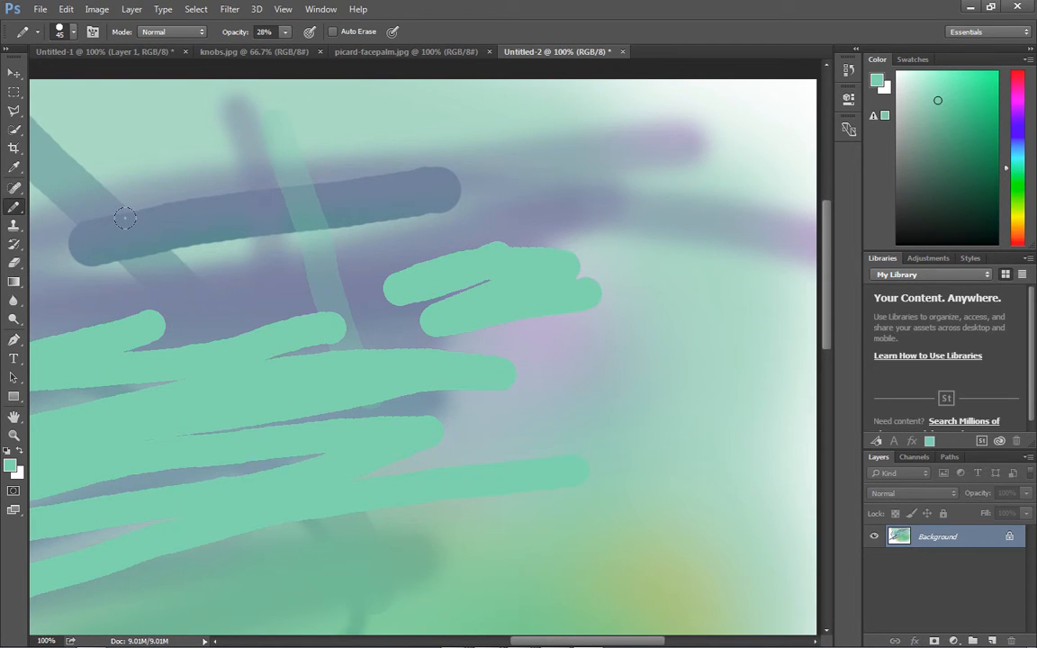
{"action": "left_click_drag", "start_coordinate": [109, 234], "coordinate": [271, 206]}
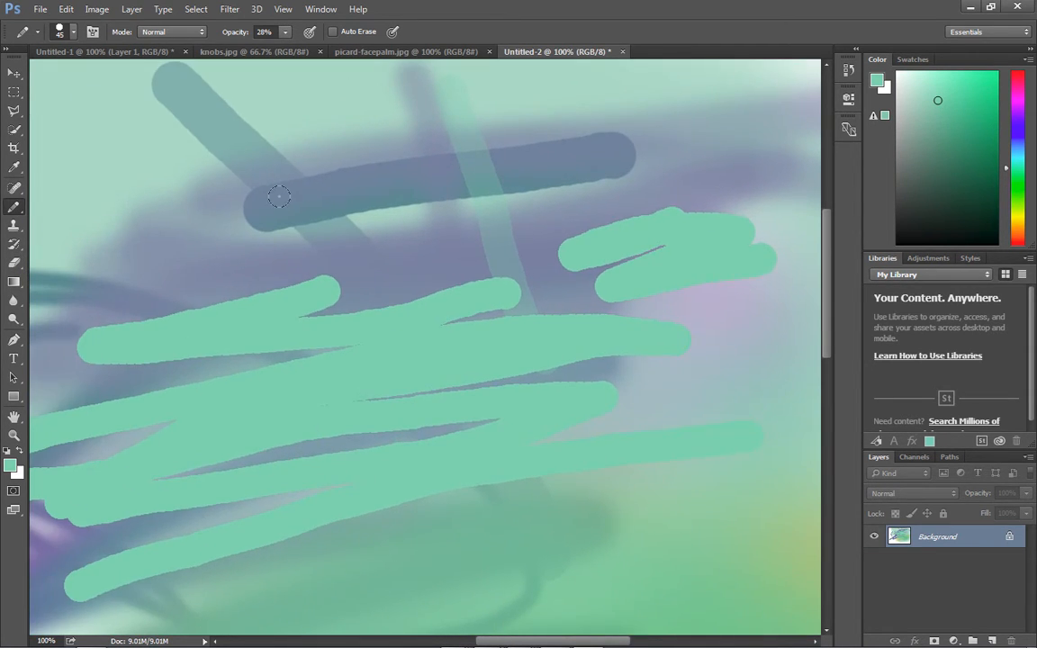
{"action": "key", "text": "ctrl+minus"}
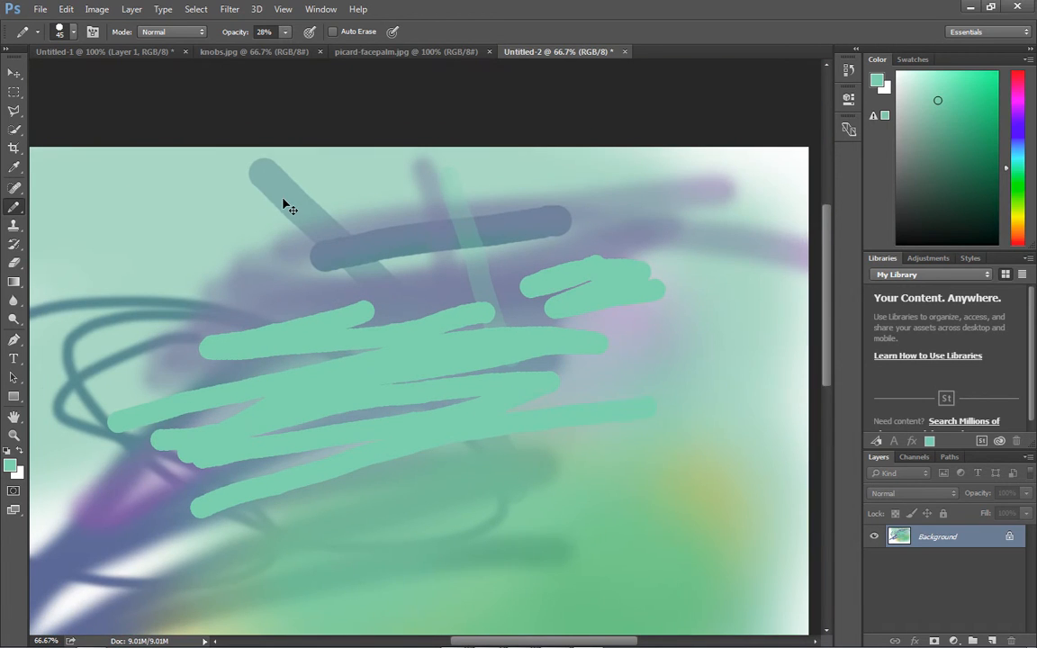
Switch to the Eraser, try a hard-edged 70 px pass across the upper green pencil strokes, and undo it
{"action": "left_click", "coordinate": [15, 264]}
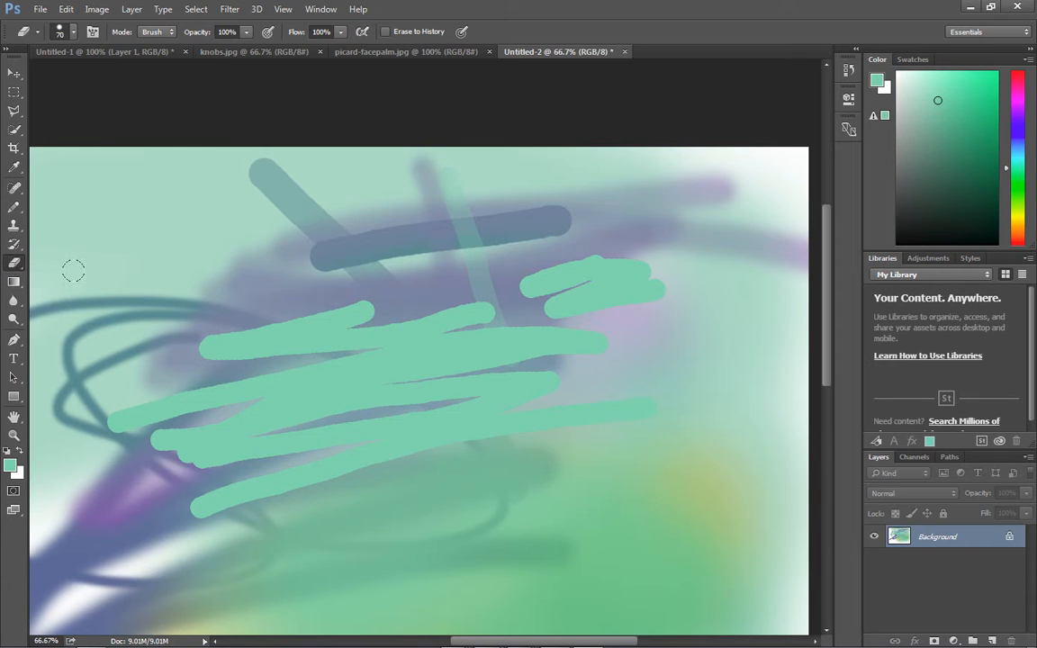
{"action": "mouse_move", "coordinate": [197, 344]}
{"action": "left_mouse_down"}
{"action": "mouse_move", "coordinate": [361, 324]}
{"action": "mouse_move", "coordinate": [275, 348]}
{"action": "mouse_move", "coordinate": [606, 328]}
{"action": "left_mouse_up"}
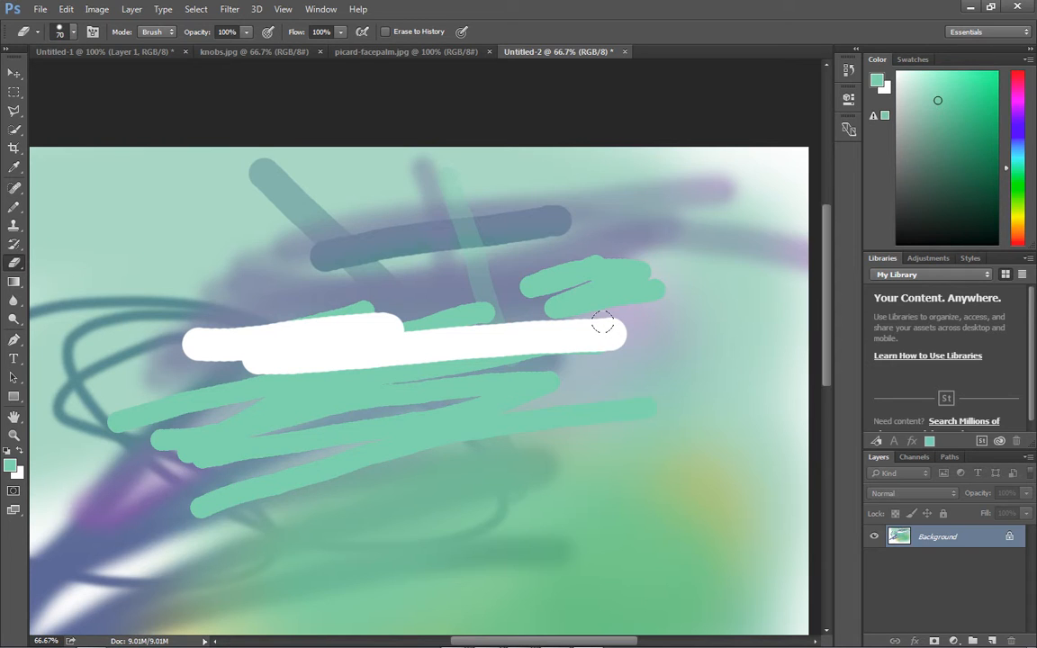
{"action": "key", "text": "ctrl+z"}
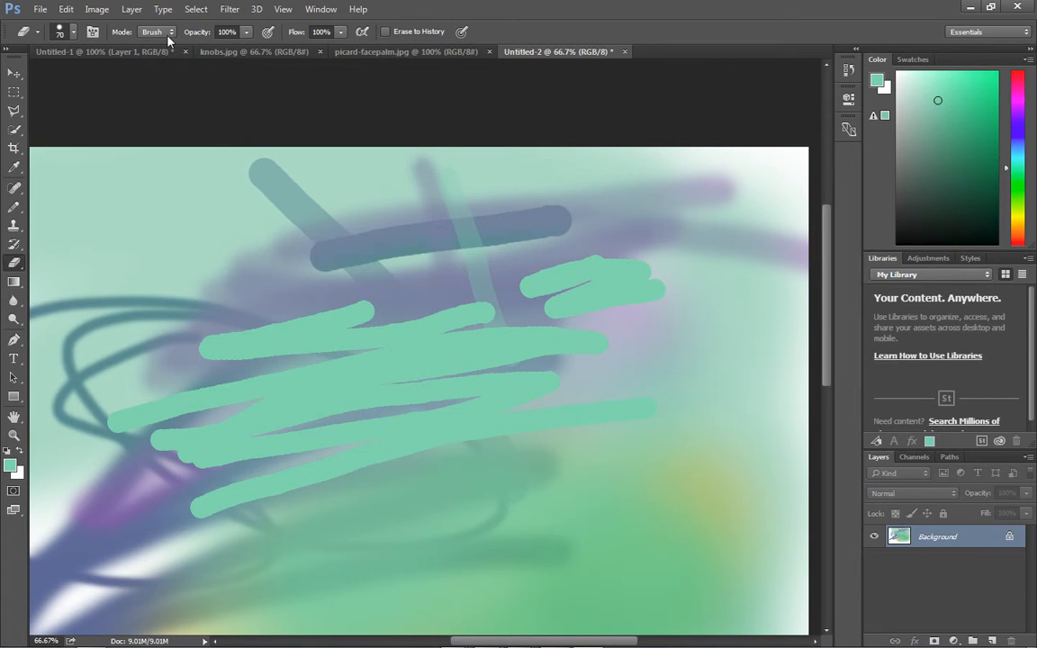
Set the Eraser's hardness to 0% and erase soft-edged strokes over the upper green scribble
{"action": "left_click", "coordinate": [74, 33]}
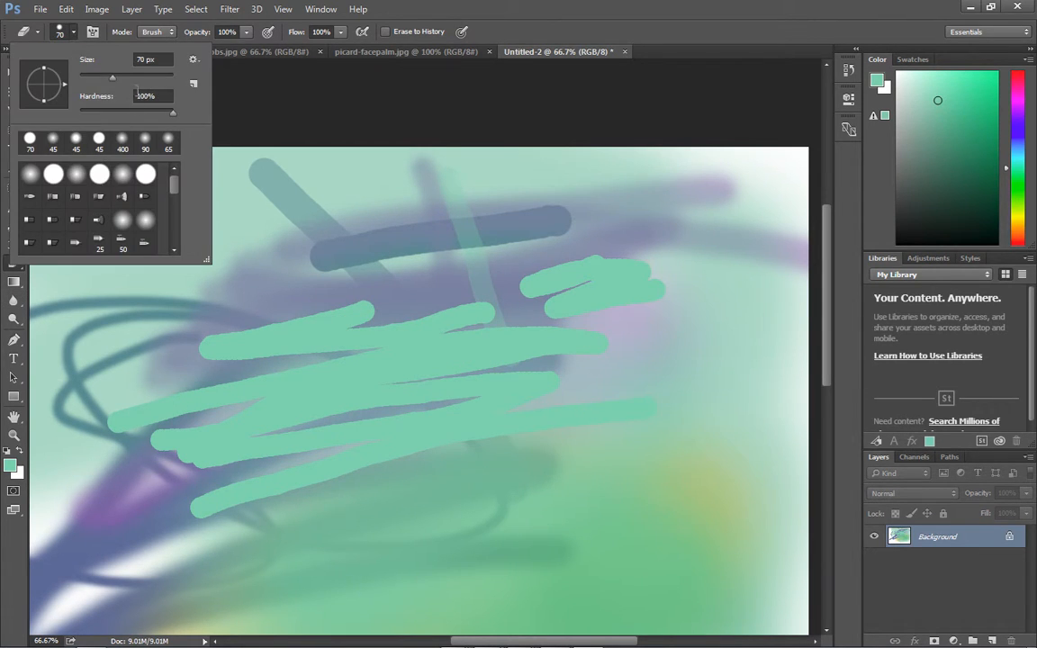
{"action": "left_click_drag", "start_coordinate": [95, 113], "coordinate": [79, 113]}
{"action": "left_click", "coordinate": [672, 7]}
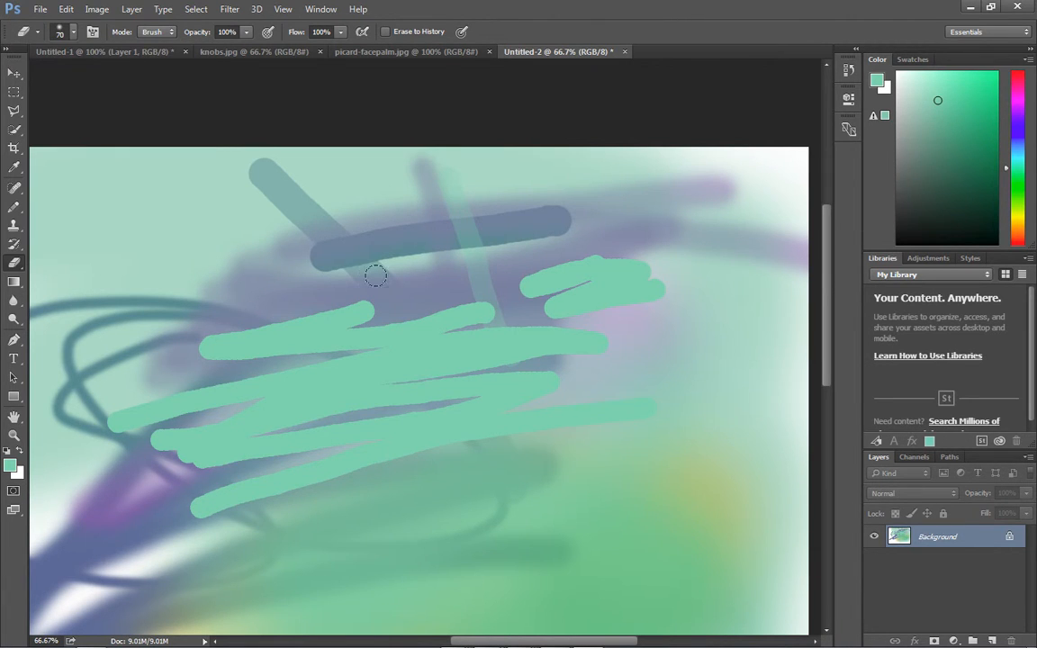
{"action": "mouse_move", "coordinate": [220, 340]}
{"action": "left_mouse_down"}
{"action": "mouse_move", "coordinate": [283, 338]}
{"action": "mouse_move", "coordinate": [366, 306]}
{"action": "mouse_move", "coordinate": [283, 348]}
{"action": "mouse_move", "coordinate": [483, 298]}
{"action": "mouse_move", "coordinate": [362, 351]}
{"action": "mouse_move", "coordinate": [468, 332]}
{"action": "mouse_move", "coordinate": [447, 359]}
{"action": "mouse_move", "coordinate": [411, 364]}
{"action": "mouse_move", "coordinate": [591, 341]}
{"action": "left_mouse_up"}
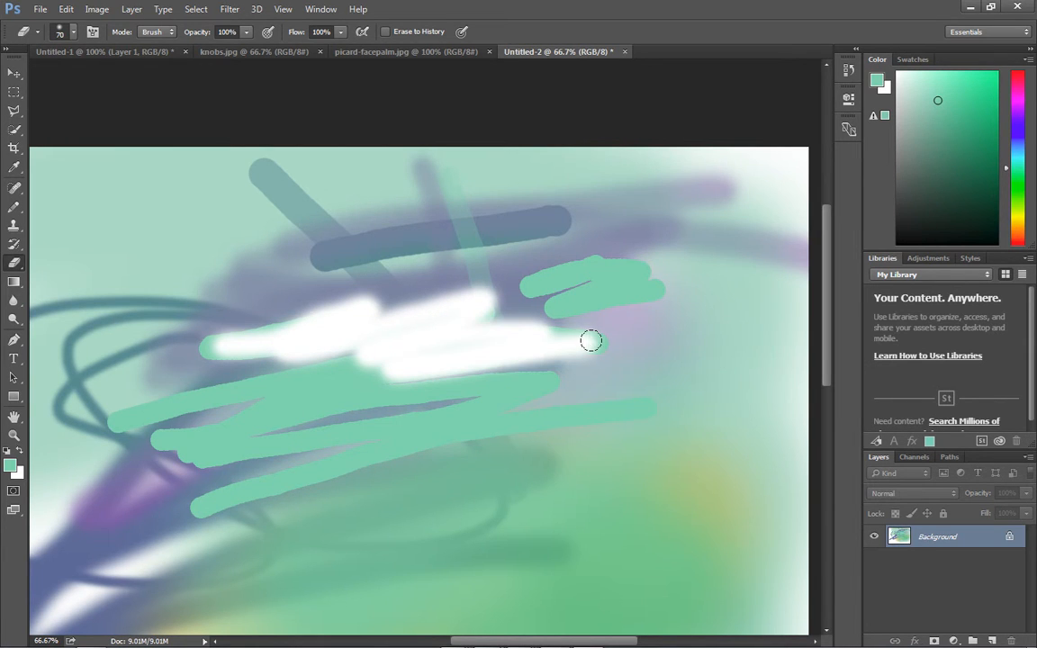
Set the Eraser's opacity to 24%, enlarge it to 600 px and fade the artwork with broad passes across the canvas
{"action": "left_click", "coordinate": [246, 33]}
{"action": "left_click_drag", "start_coordinate": [243, 33], "coordinate": [185, 56]}
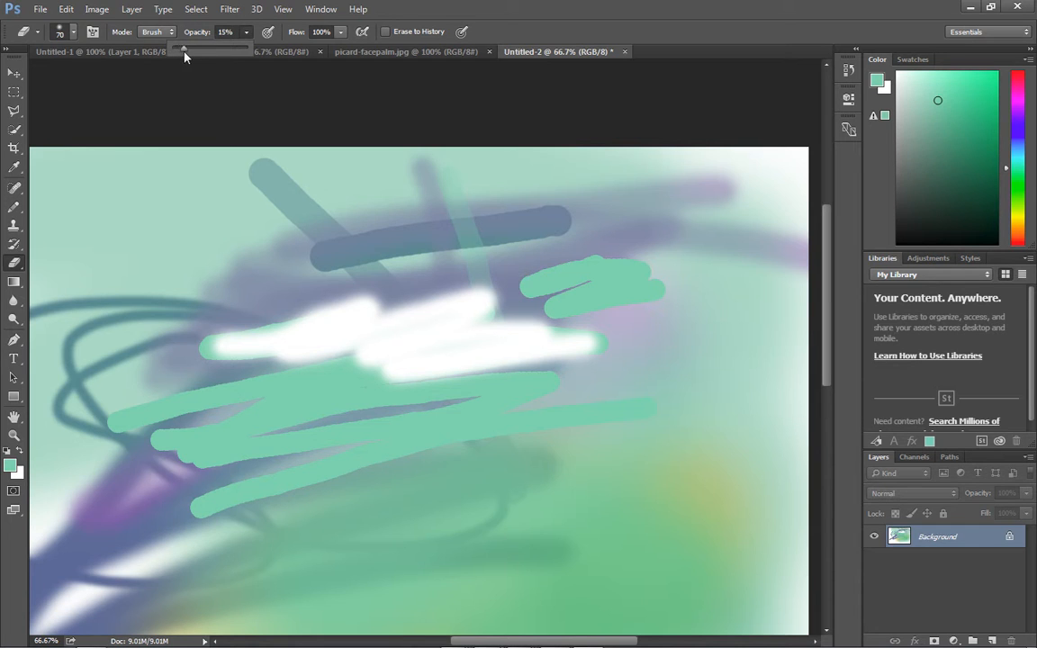
{"action": "key", "text": "ctrl+minus"}
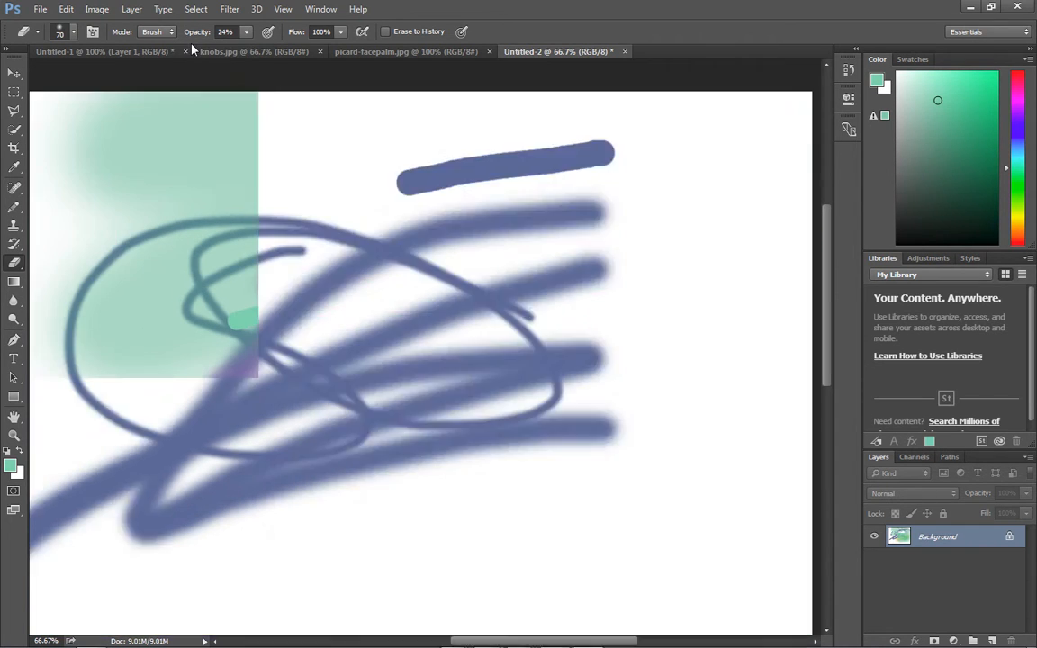
{"action": "key", "text": "bracketright"}
{"action": "key", "text": "bracketright"}
{"action": "key", "text": "bracketright"}
{"action": "key", "text": "bracketright"}
{"action": "key", "text": "bracketright"}
{"action": "key", "text": "bracketright"}
{"action": "key", "text": "bracketright"}
{"action": "key", "text": "bracketright"}
{"action": "key", "text": "bracketright"}
{"action": "key", "text": "bracketright"}
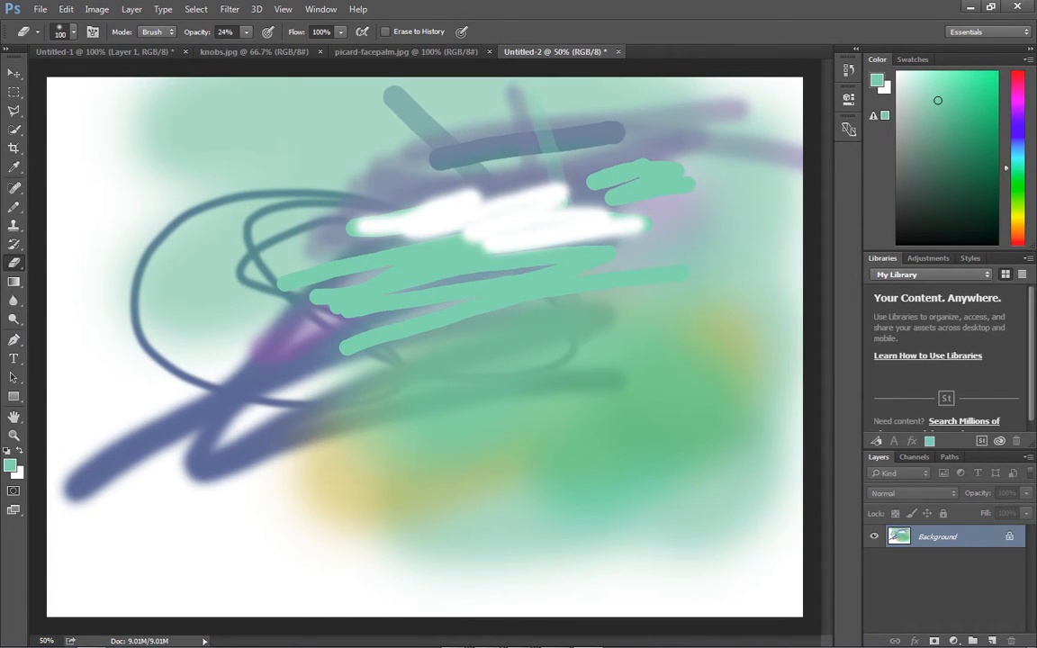
{"action": "left_click_drag", "start_coordinate": [552, 293], "coordinate": [184, 365]}
{"action": "left_click_drag", "start_coordinate": [527, 273], "coordinate": [91, 306]}
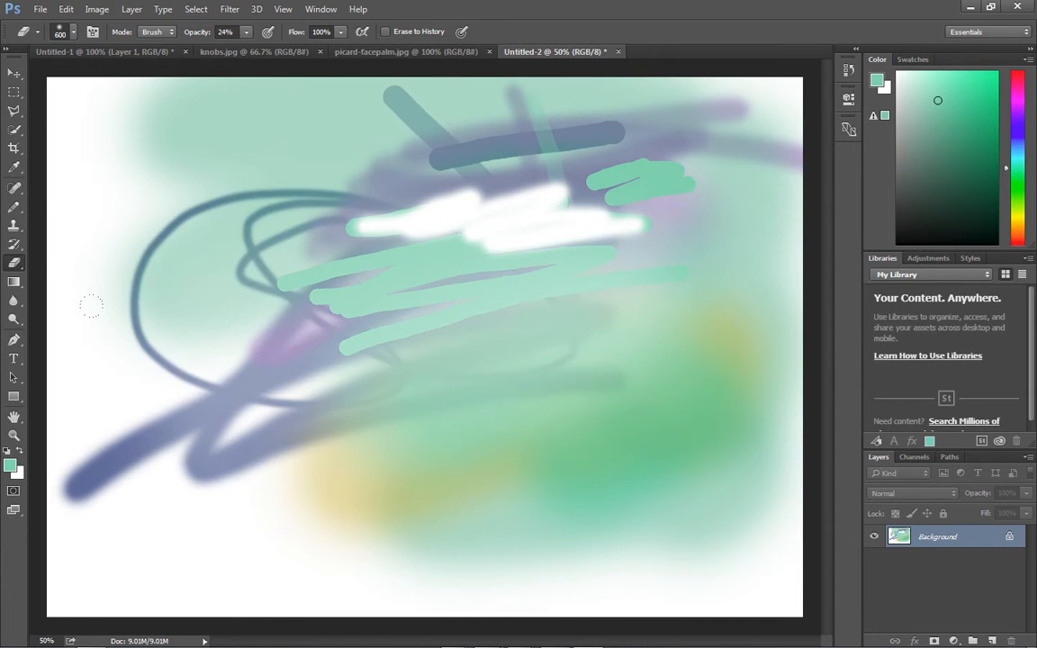
{"action": "mouse_move", "coordinate": [607, 144]}
{"action": "left_mouse_down"}
{"action": "mouse_move", "coordinate": [405, 176]}
{"action": "mouse_move", "coordinate": [225, 230]}
{"action": "mouse_move", "coordinate": [612, 148]}
{"action": "mouse_move", "coordinate": [216, 252]}
{"action": "left_mouse_up"}
{"action": "mouse_move", "coordinate": [72, 441]}
{"action": "left_mouse_down"}
{"action": "mouse_move", "coordinate": [607, 261]}
{"action": "mouse_move", "coordinate": [585, 293]}
{"action": "mouse_move", "coordinate": [36, 454]}
{"action": "left_mouse_up"}
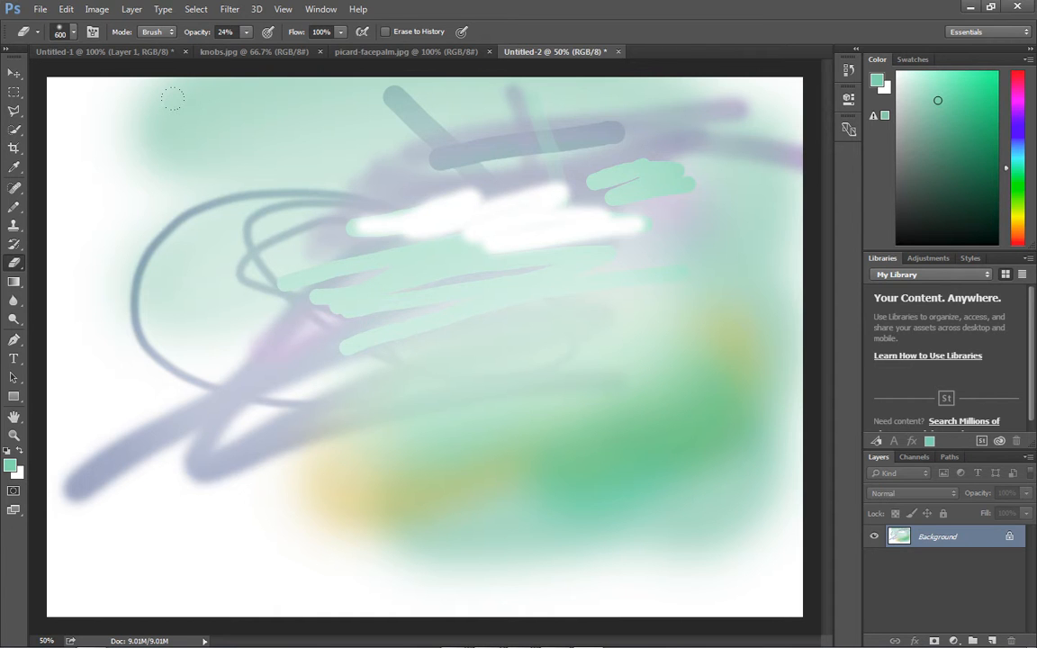
Change the Eraser to Pencil mode at 70 px and erase a single dab in the upper green area
{"action": "key", "text": "ctrl+plus"}
{"action": "left_click_drag", "start_coordinate": [273, 172], "coordinate": [375, 206]}
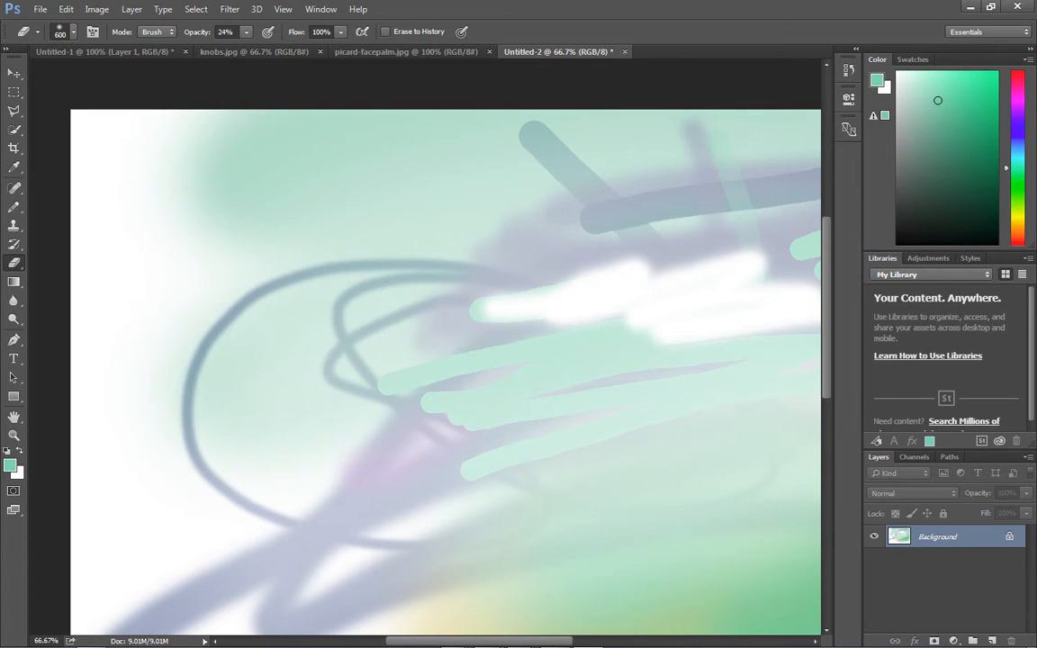
{"action": "left_click", "coordinate": [171, 32]}
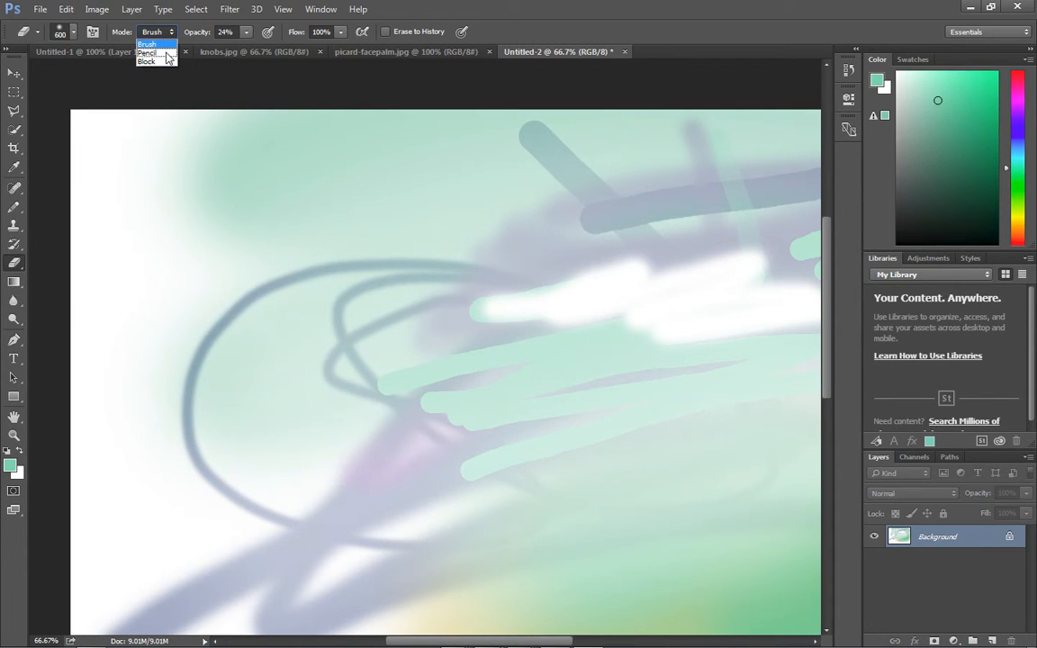
{"action": "left_click", "coordinate": [166, 54]}
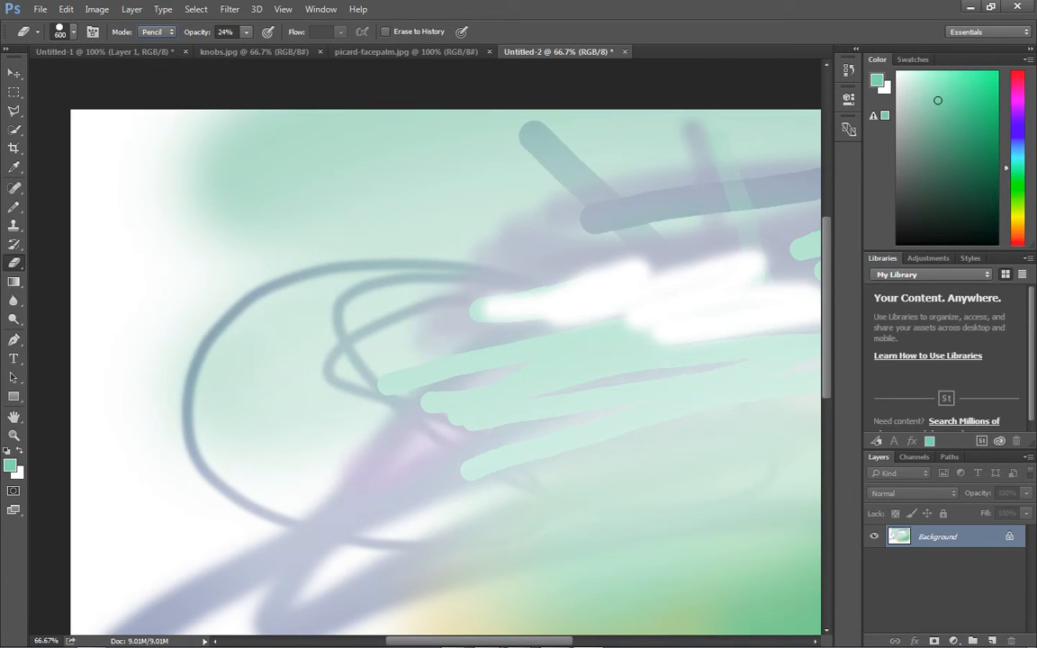
{"action": "left_click", "coordinate": [75, 35]}
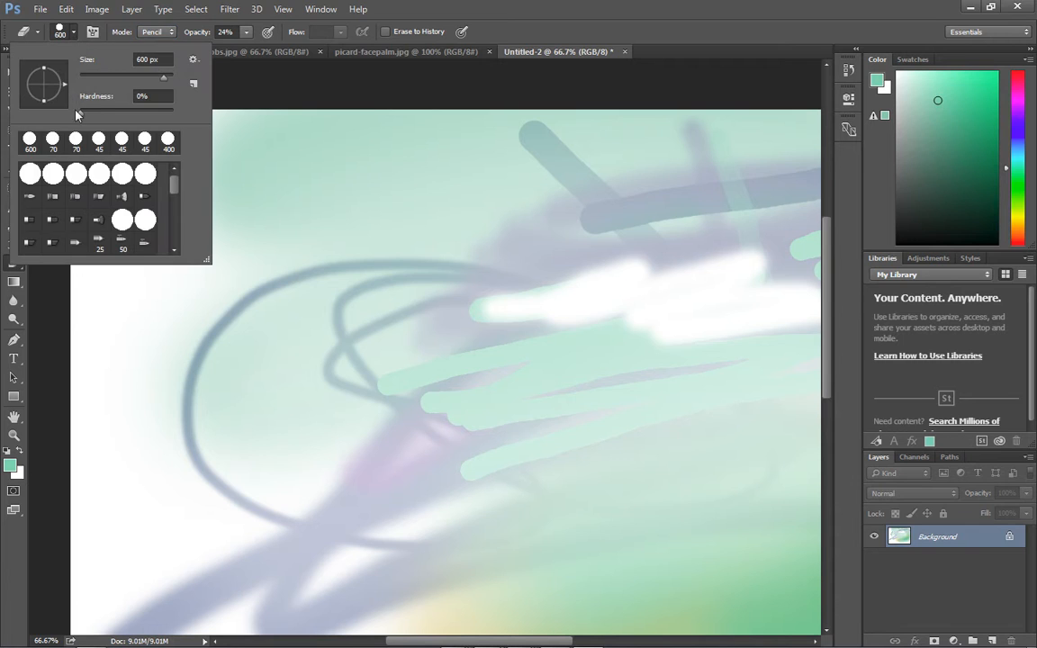
{"action": "left_click", "coordinate": [114, 77]}
{"action": "type", "text": "50"}
{"action": "key", "text": "Return"}
{"action": "left_click", "coordinate": [331, 161]}
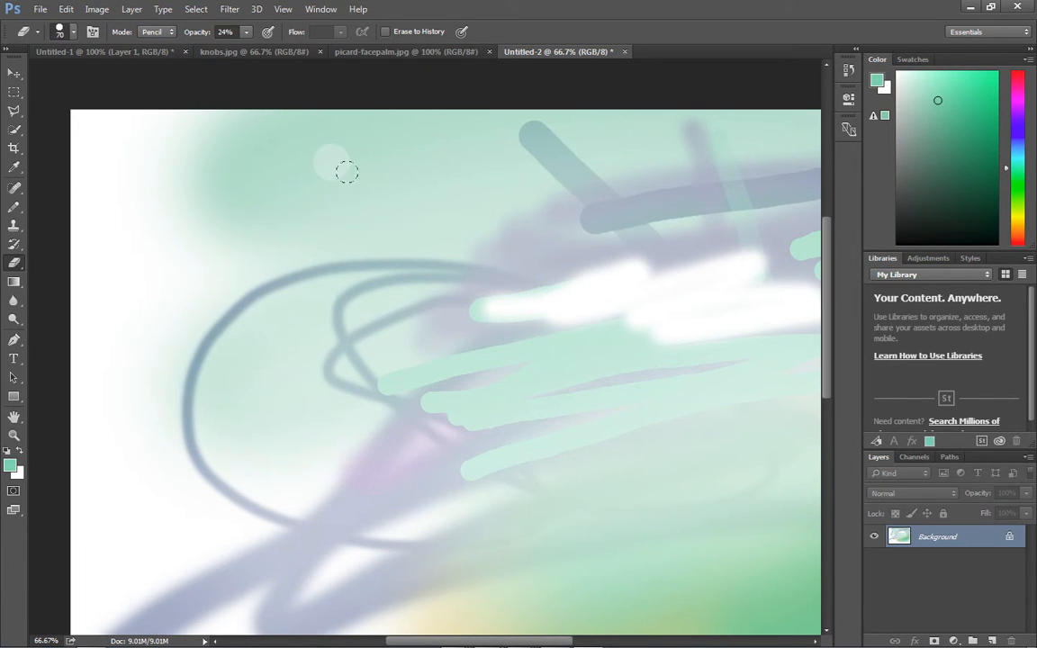
Switch to the Untitled-1 document and bring the cut-out knob below the photo into close view at 300%
{"action": "left_click", "coordinate": [54, 46]}
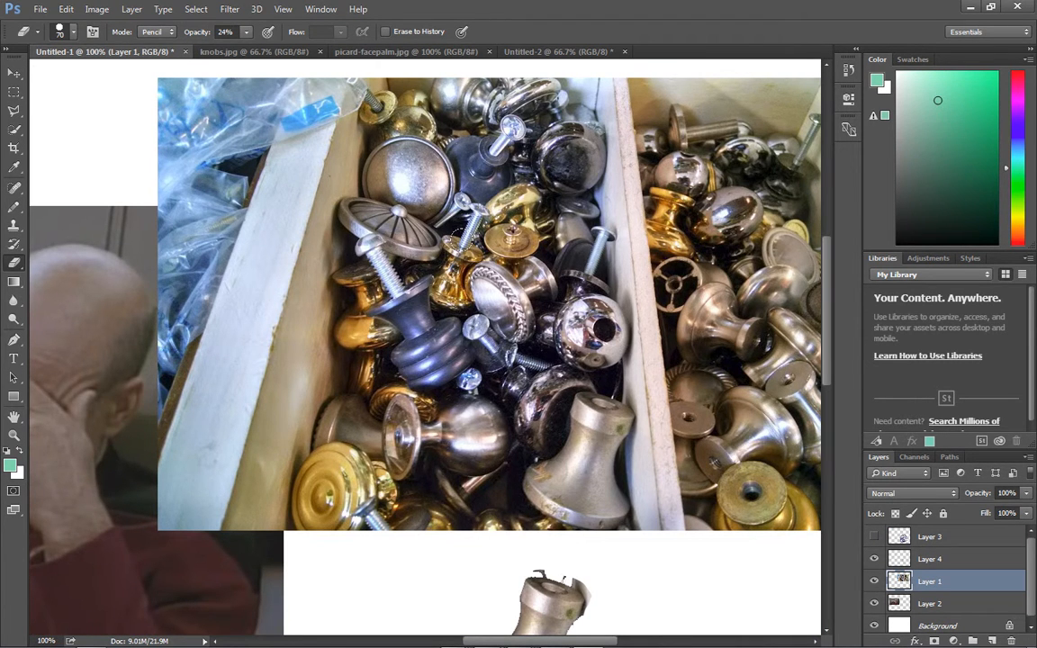
{"action": "key", "text": "ctrl+plus"}
{"action": "key", "text": "ctrl+plus"}
{"action": "left_click_drag", "start_coordinate": [501, 251], "coordinate": [311, 71]}
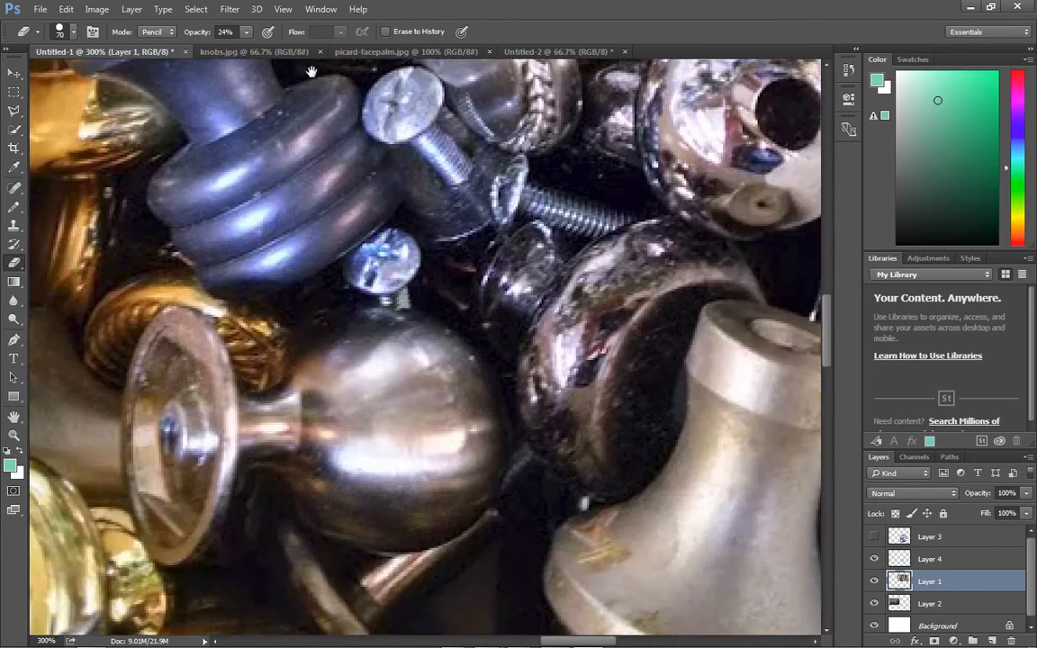
{"action": "left_click_drag", "start_coordinate": [365, 297], "coordinate": [599, 239]}
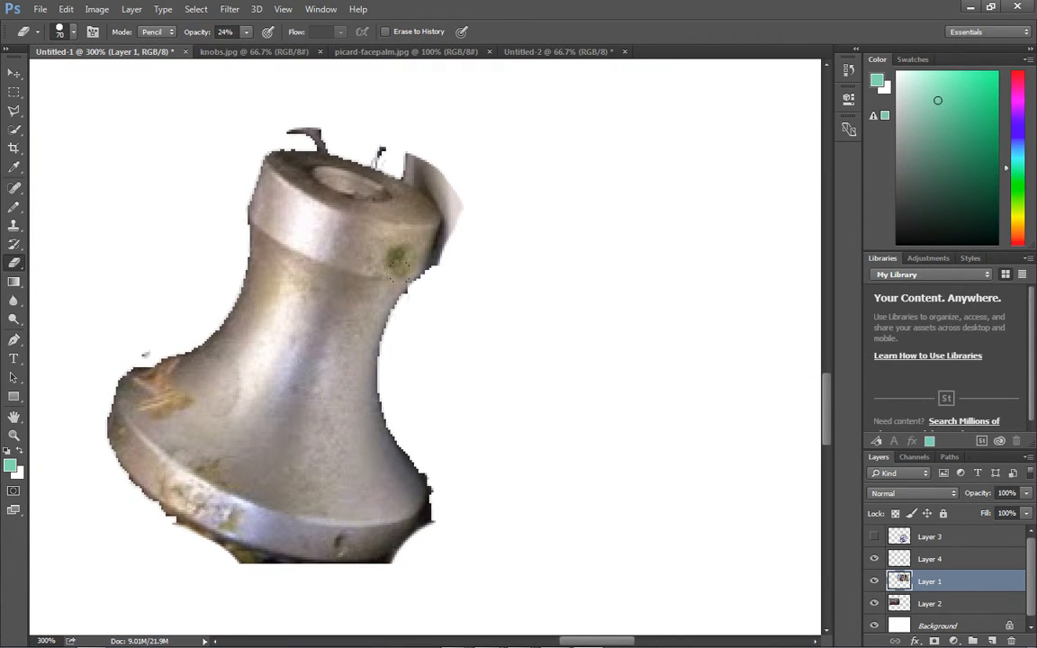
Set the Eraser to Brush mode with 100% opacity and 100% hardness, and make Layer 4 active
{"action": "left_click", "coordinate": [153, 32]}
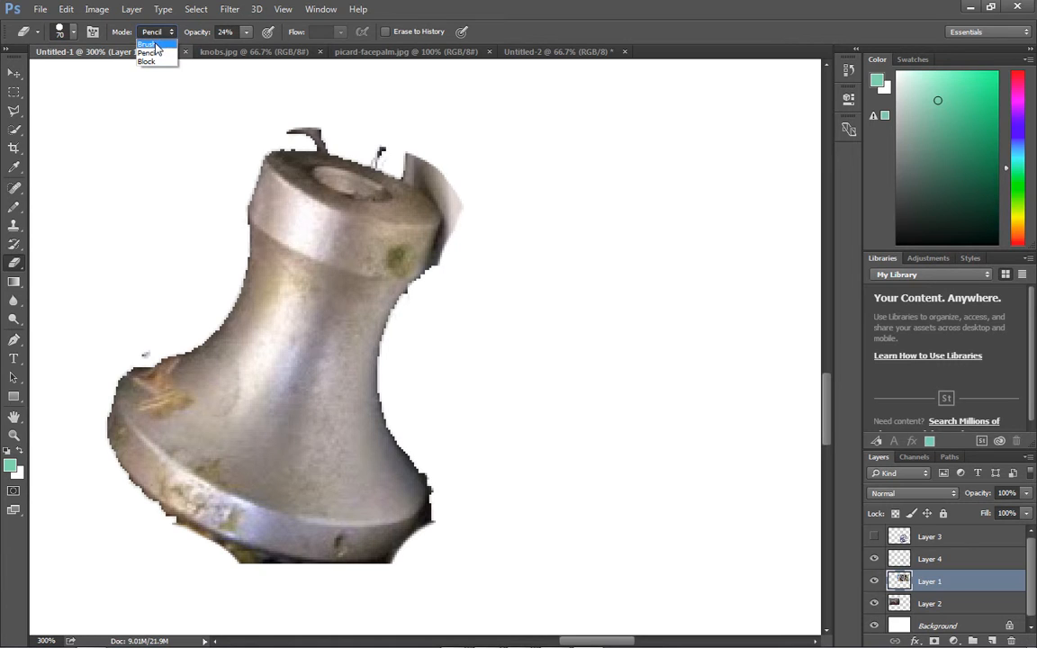
{"action": "left_click", "coordinate": [147, 42]}
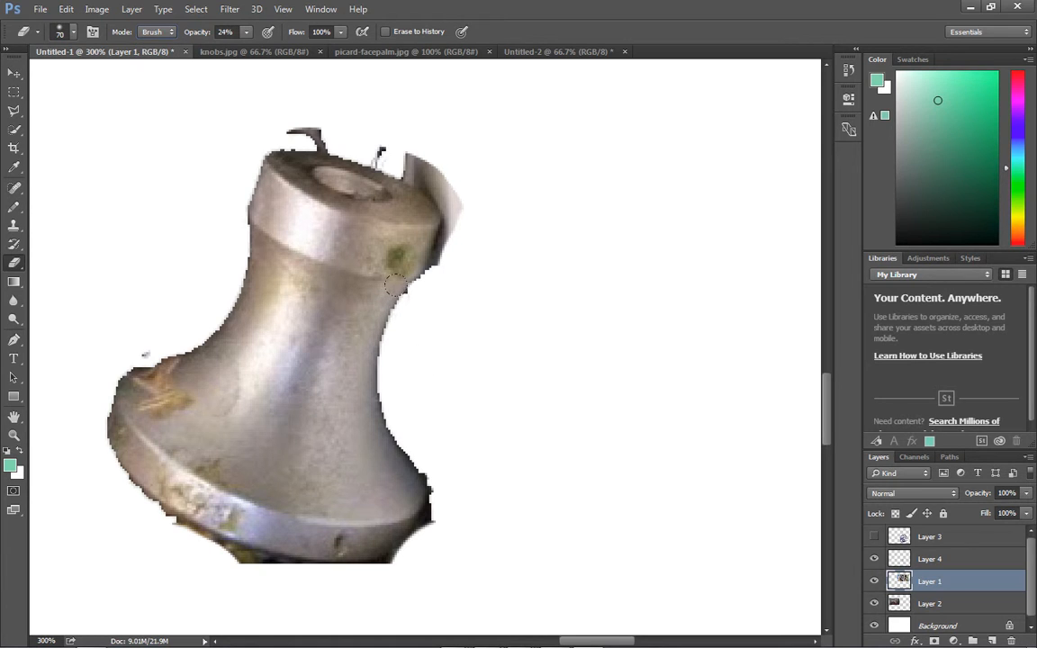
{"action": "left_click", "coordinate": [246, 33]}
{"action": "left_click_drag", "start_coordinate": [248, 48], "coordinate": [333, 50]}
{"action": "left_click", "coordinate": [499, 316]}
{"action": "left_click", "coordinate": [64, 33]}
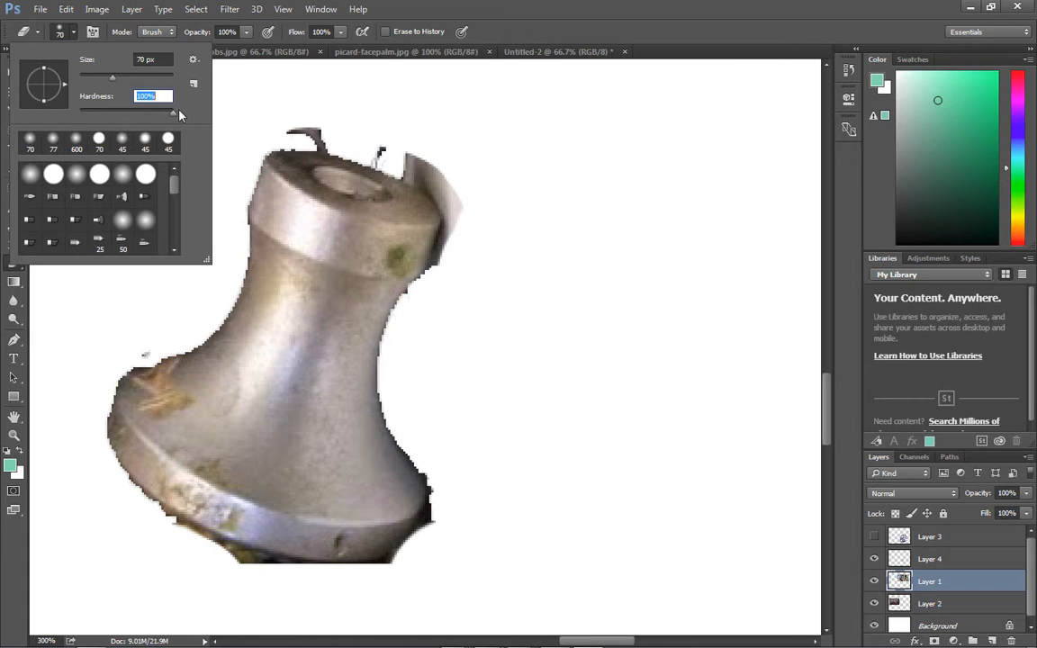
{"action": "key", "text": "Return"}
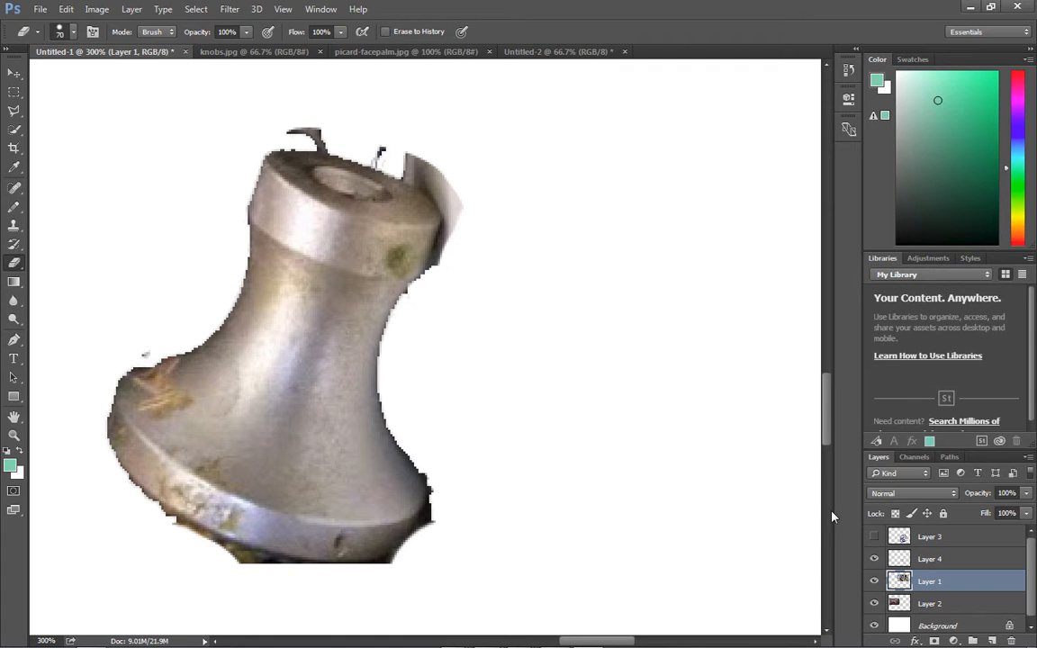
{"action": "left_click", "coordinate": [932, 559]}
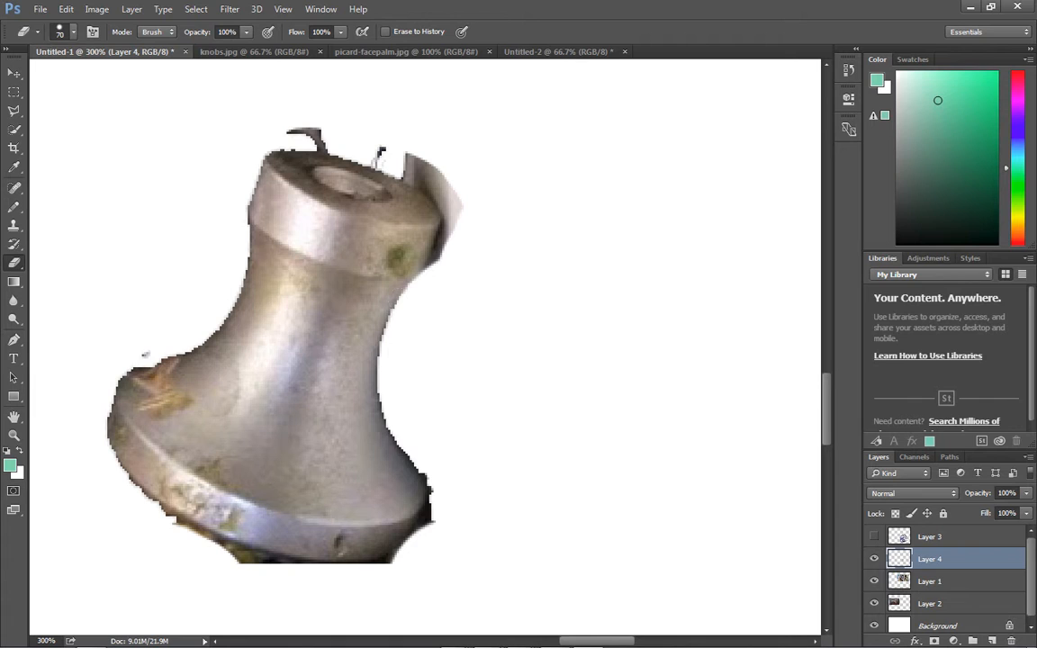
Try erasing along the knob's concave right edge in Brush mode, and undo the stroke
{"action": "mouse_move", "coordinate": [470, 323]}
{"action": "left_mouse_down"}
{"action": "mouse_move", "coordinate": [467, 379]}
{"action": "mouse_move", "coordinate": [481, 423]}
{"action": "left_mouse_up"}
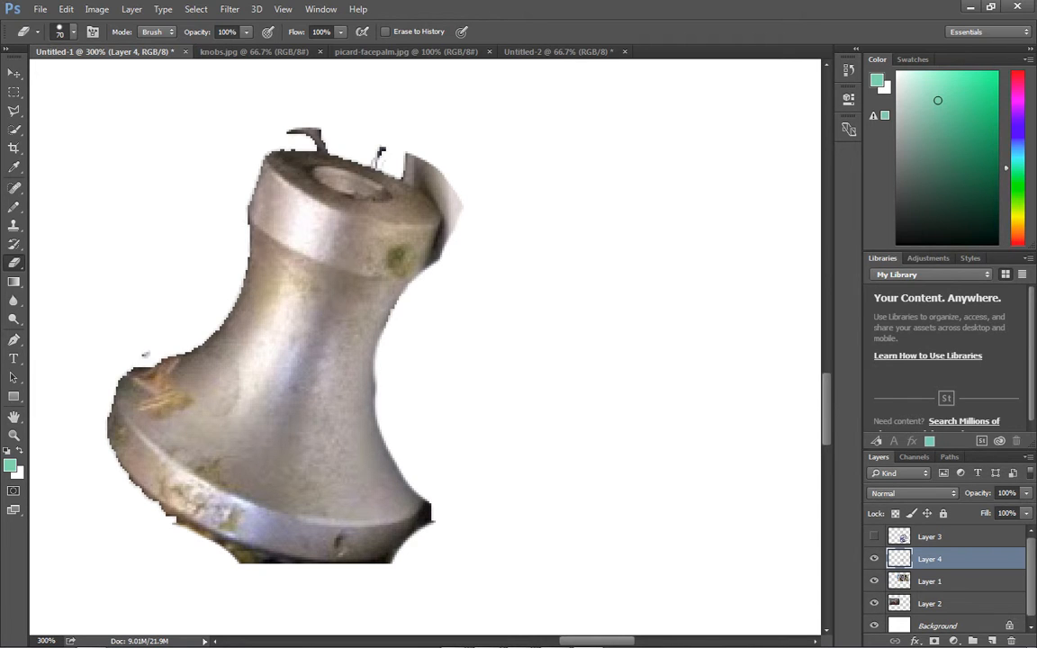
{"action": "key", "text": "ctrl+z"}
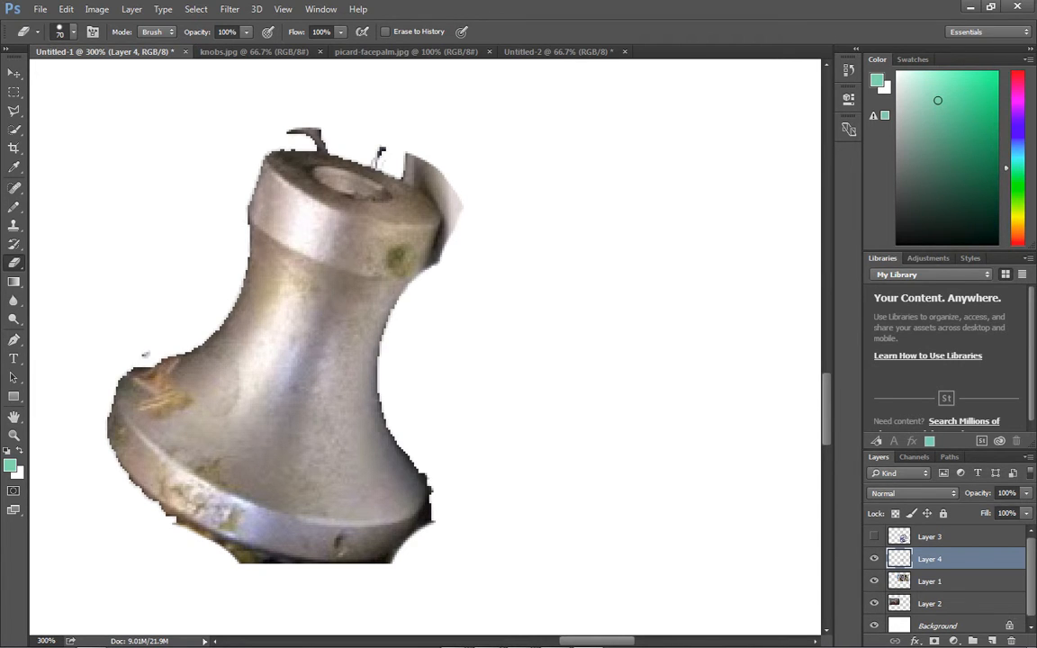
{"action": "key", "text": "ctrl+alt+z"}
Change the Eraser to Pencil mode and trim the knob's concave right edge and the fringe beside its head
{"action": "left_click", "coordinate": [148, 48]}
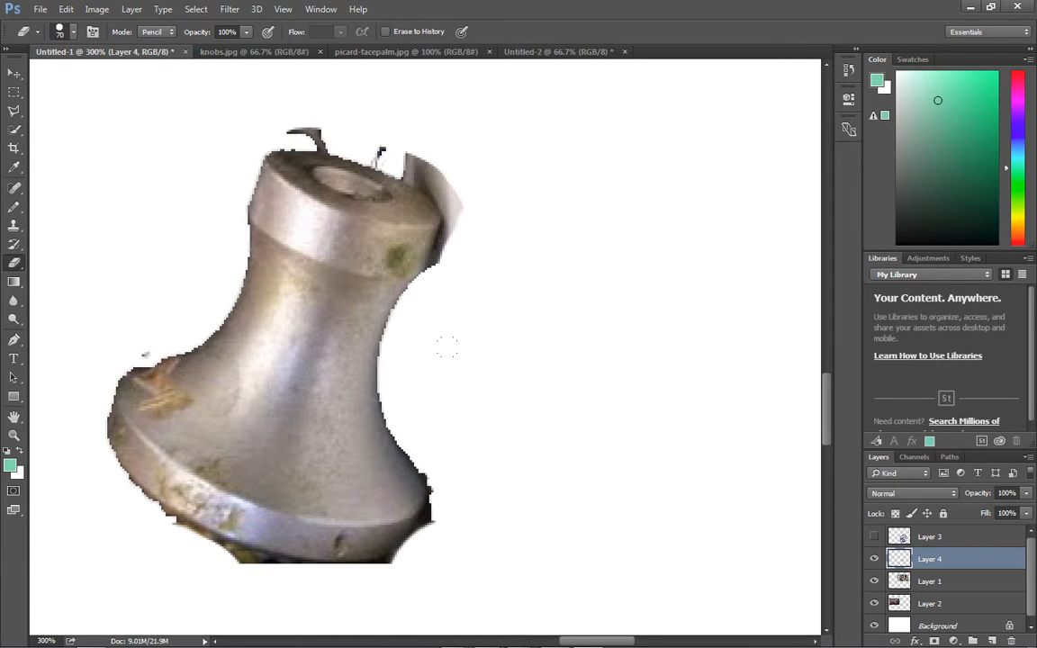
{"action": "key", "text": "ctrl+plus"}
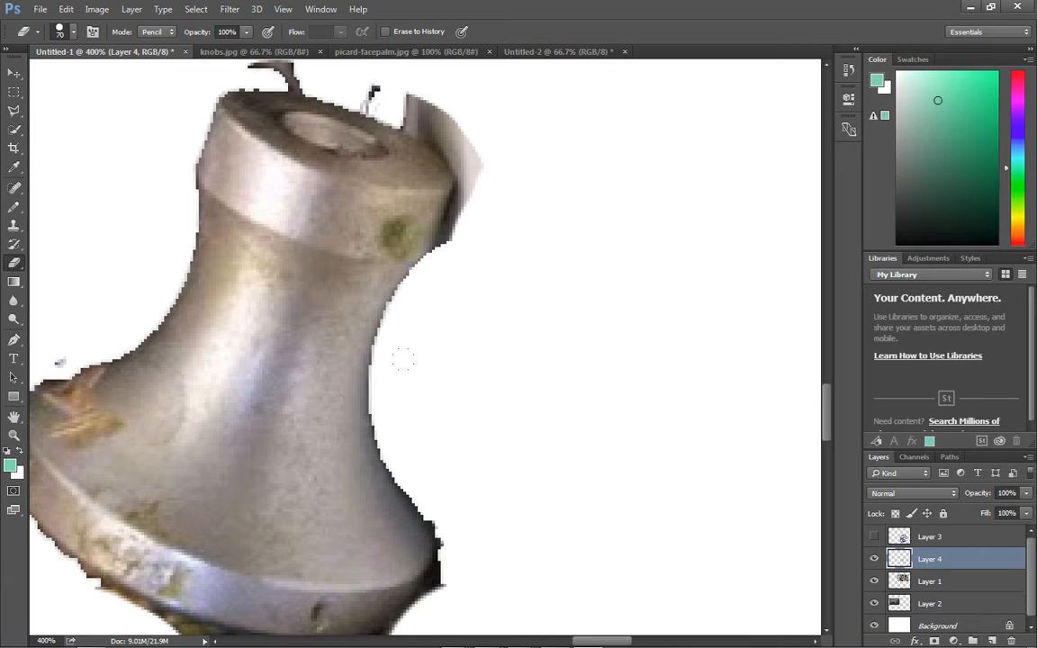
{"action": "left_click_drag", "start_coordinate": [405, 356], "coordinate": [432, 397]}
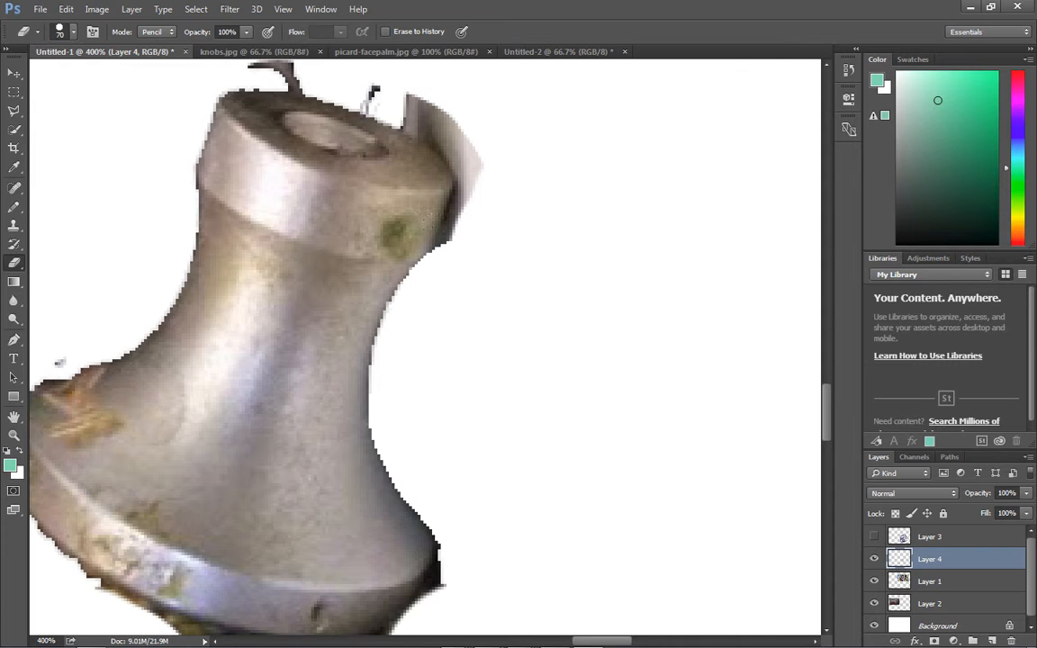
{"action": "left_click_drag", "start_coordinate": [475, 160], "coordinate": [453, 225]}
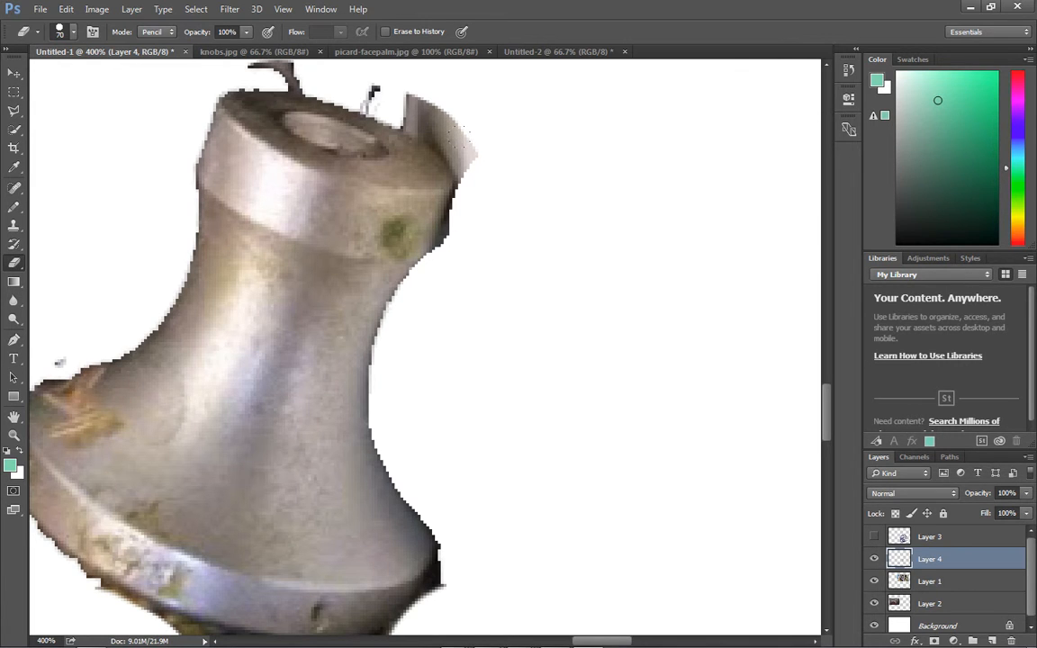
{"action": "left_click", "coordinate": [568, 239]}
{"action": "left_click", "coordinate": [561, 273]}
Erase the dark curved sliver protruding above the flat top of the knob's head
{"action": "left_click_drag", "start_coordinate": [526, 366], "coordinate": [593, 454]}
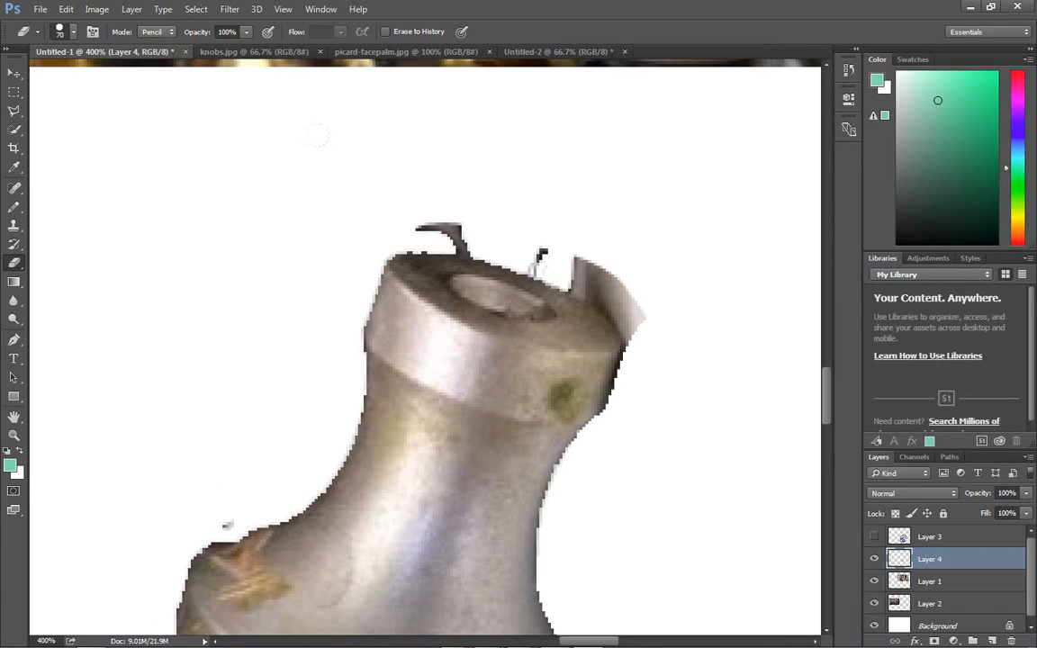
{"action": "left_click", "coordinate": [420, 183]}
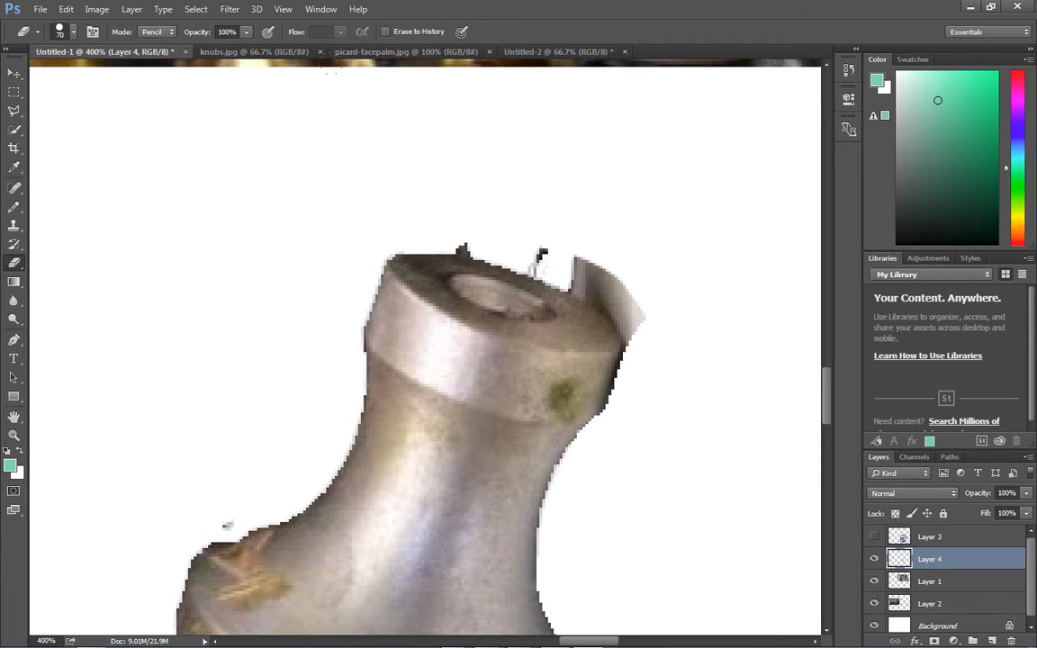
{"action": "left_click", "coordinate": [419, 179]}
{"action": "left_click_drag", "start_coordinate": [149, 361], "coordinate": [186, 280]}
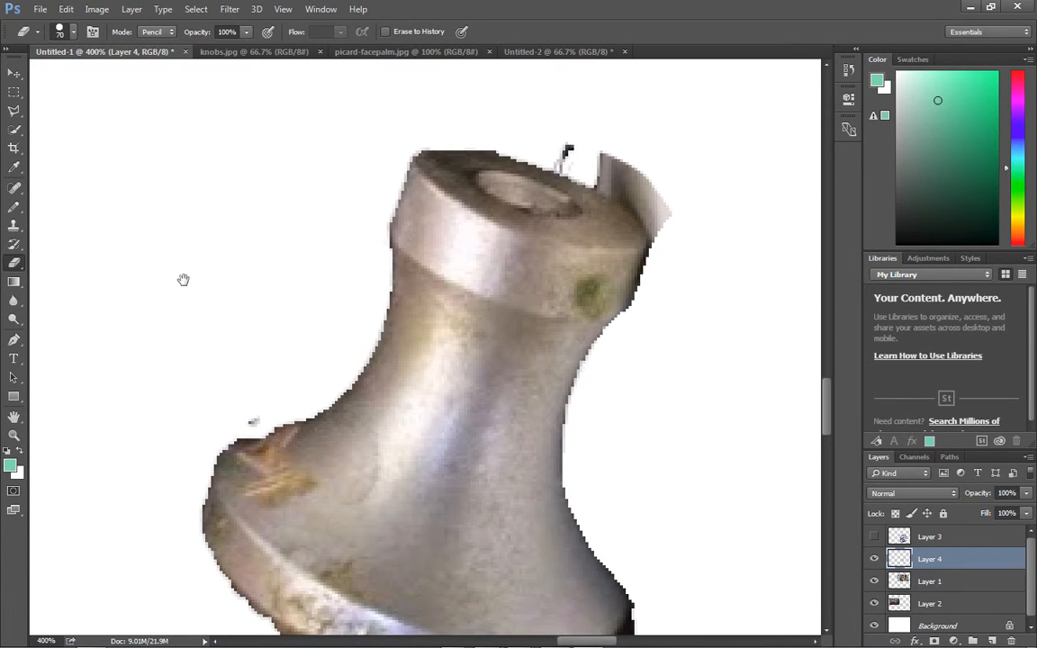
{"action": "left_click", "coordinate": [137, 241]}
Change the Eraser to Brush mode, erase along the left shoulder of the knob's base, and undo the stroke
{"action": "left_click", "coordinate": [155, 31]}
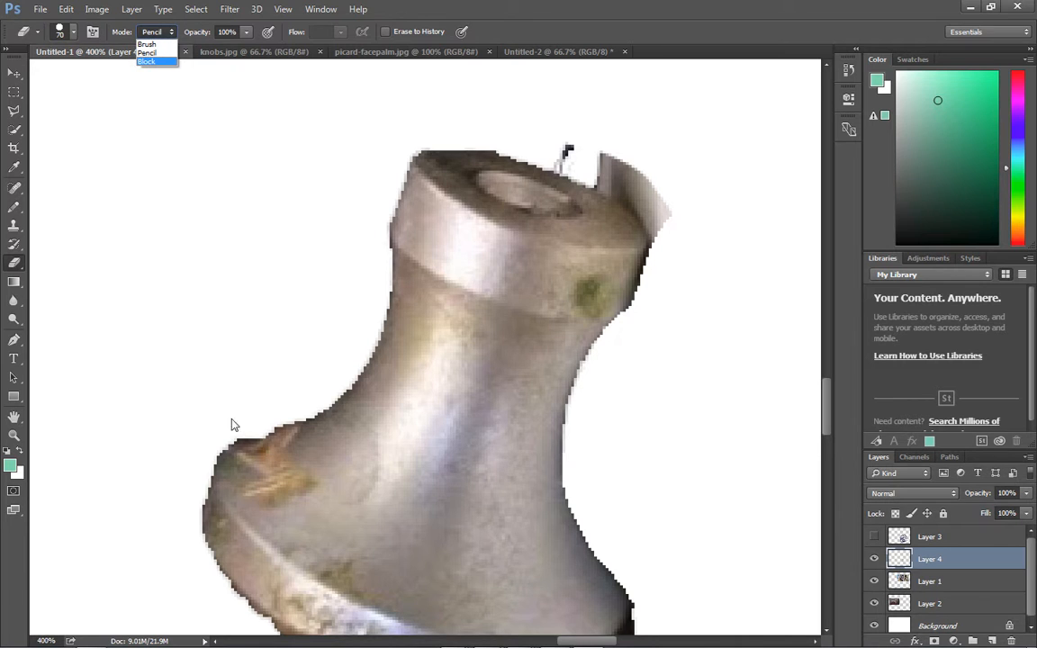
{"action": "left_click", "coordinate": [151, 44]}
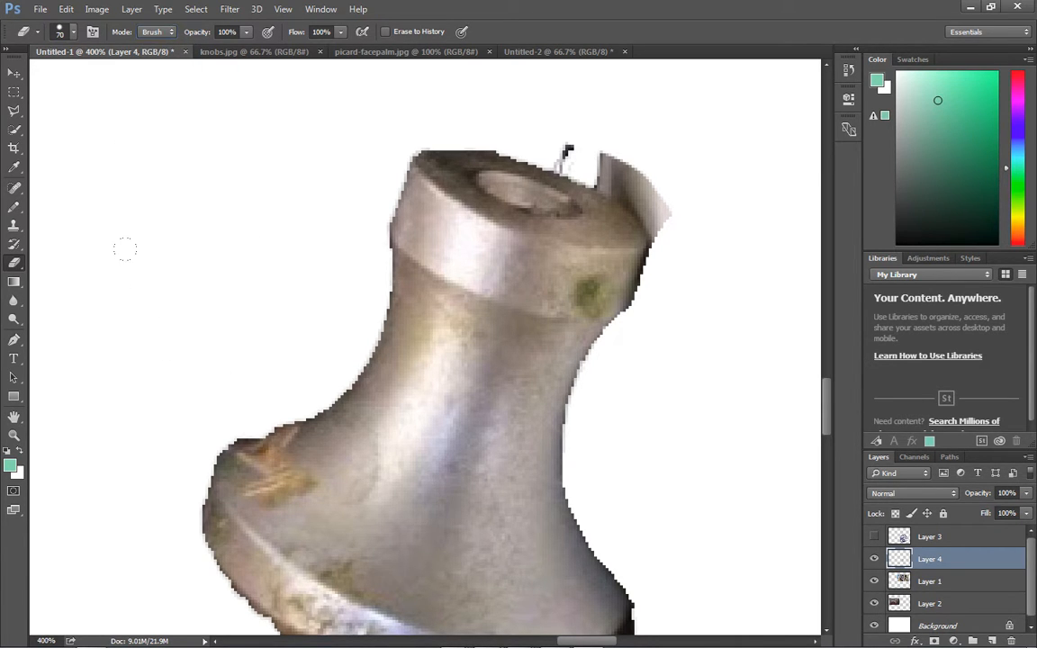
{"action": "left_click_drag", "start_coordinate": [117, 267], "coordinate": [156, 238]}
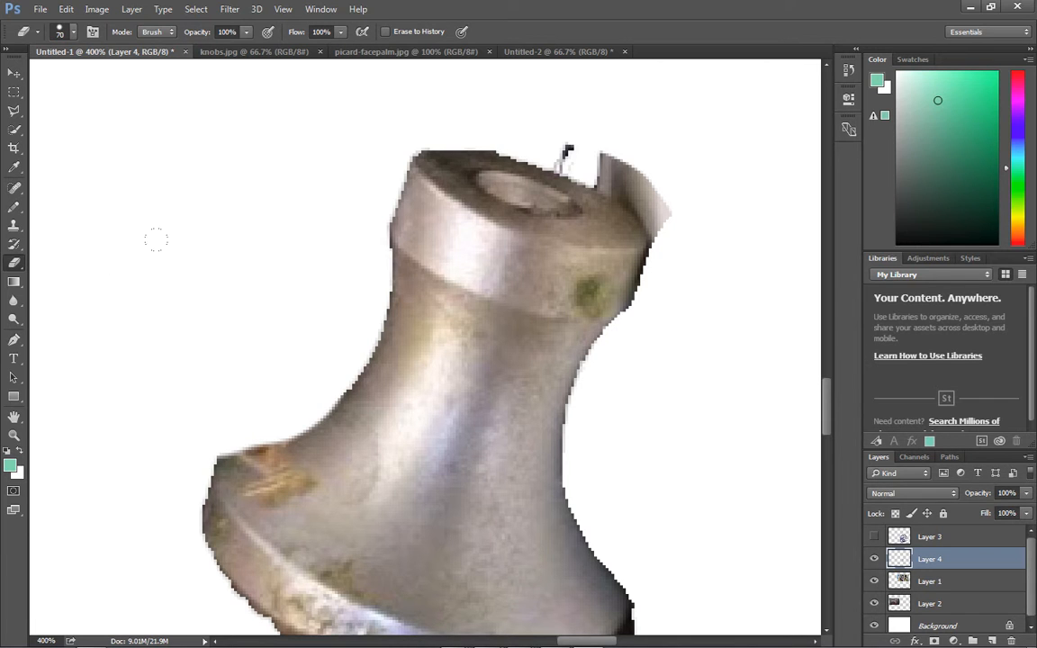
{"action": "key", "text": "ctrl+z"}
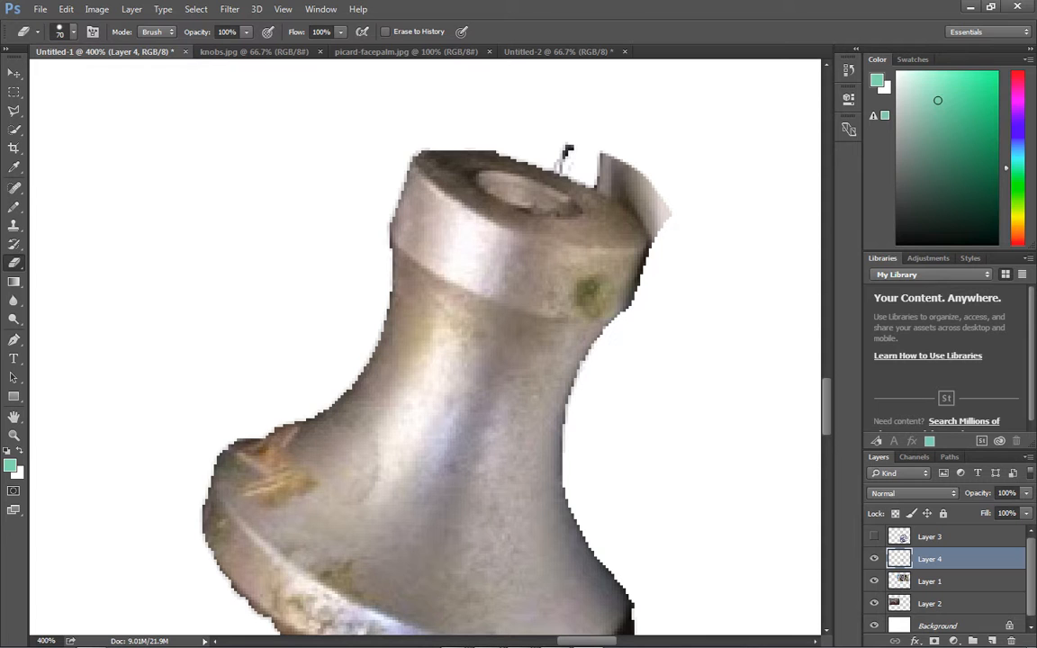
Switch to the Untitled-2 document, activate the Paint Bucket tool and set the foreground colour to a light violet-blue
{"action": "left_click", "coordinate": [15, 207]}
{"action": "left_click", "coordinate": [36, 205]}
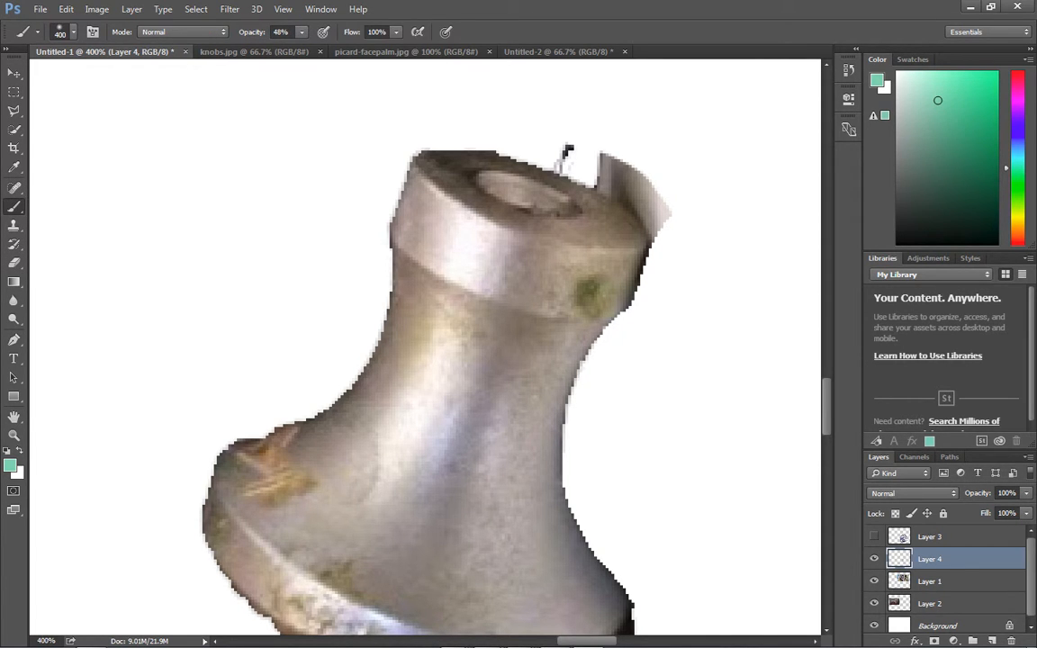
{"action": "left_click", "coordinate": [527, 51]}
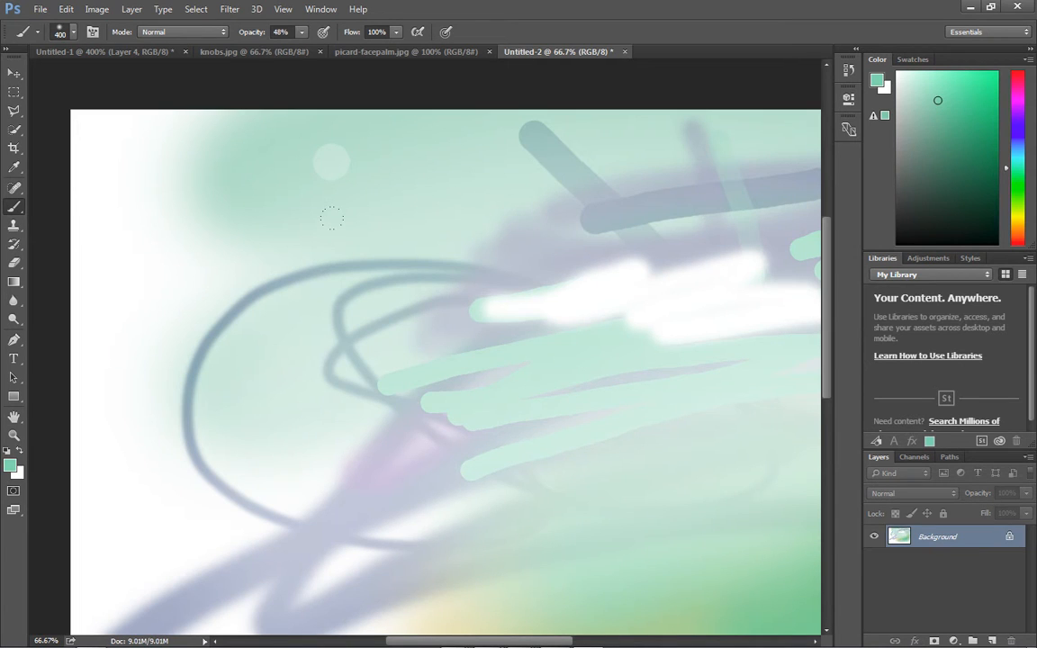
{"action": "left_click", "coordinate": [15, 283]}
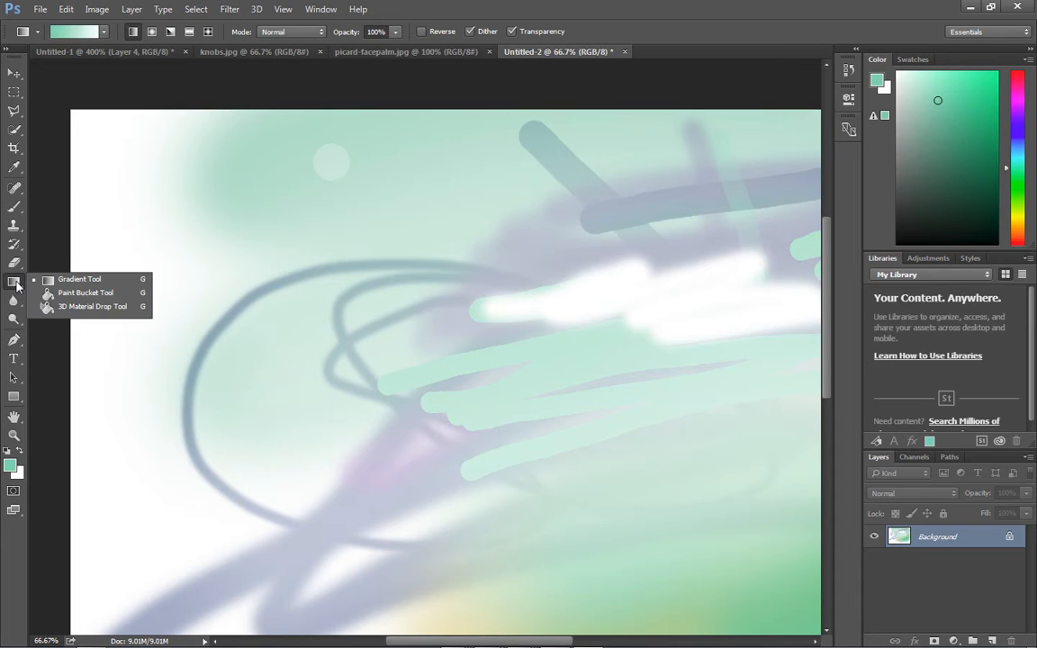
{"action": "left_click", "coordinate": [81, 293]}
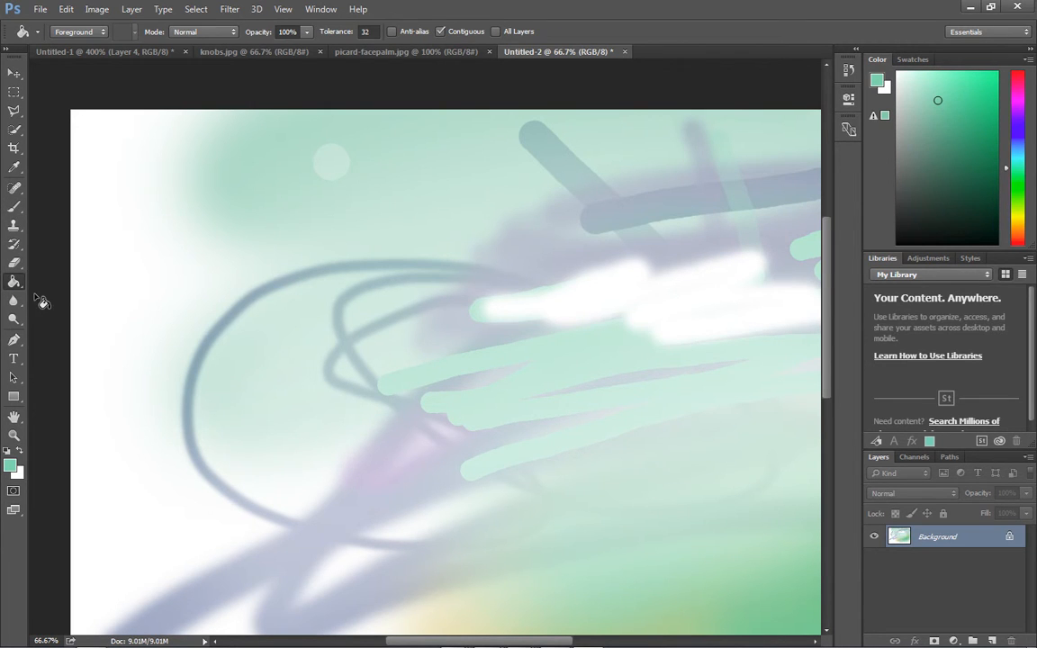
{"action": "left_click", "coordinate": [1020, 133]}
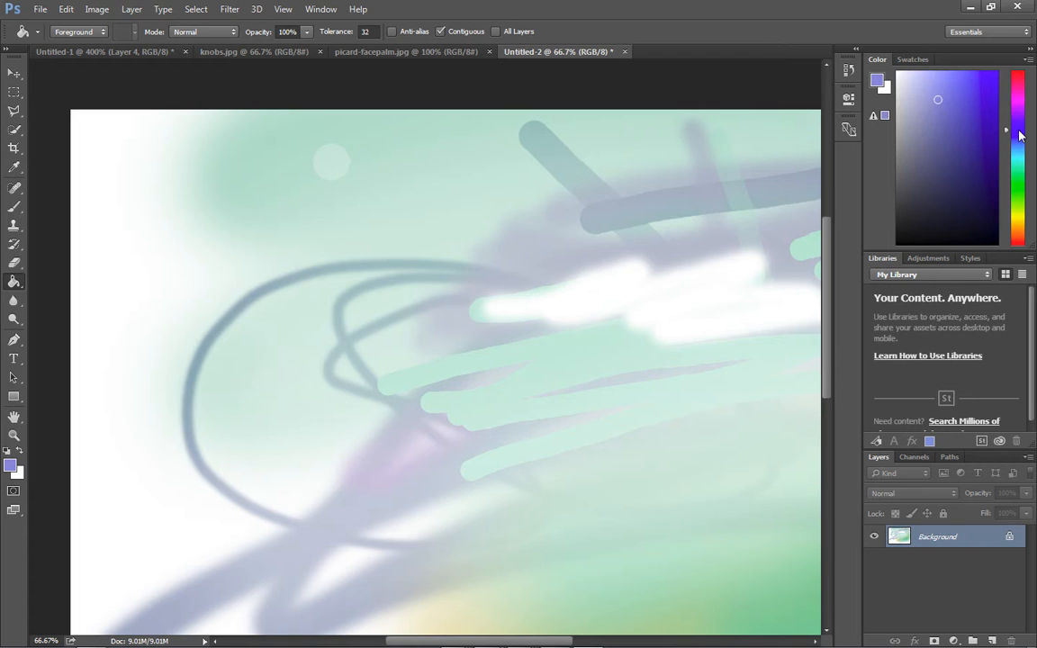
Fill the white smear with violet-blue at tolerance 32, inspect the fill's edges at 200%, and undo the fill
{"action": "left_click", "coordinate": [696, 297]}
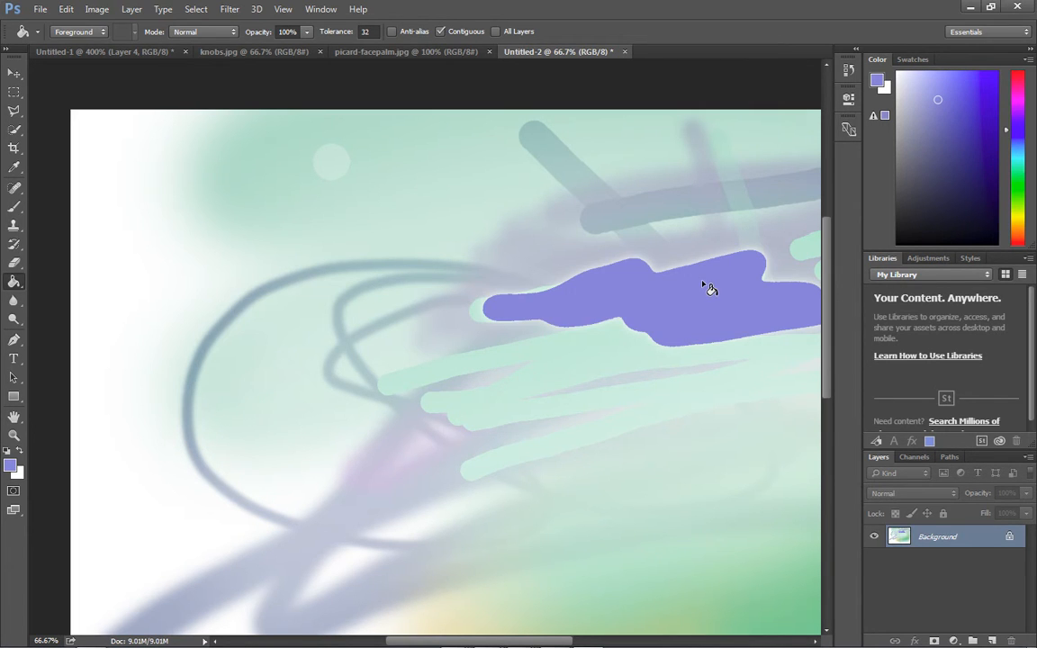
{"action": "key", "text": "ctrl+z"}
{"action": "left_click_drag", "start_coordinate": [731, 410], "coordinate": [572, 377]}
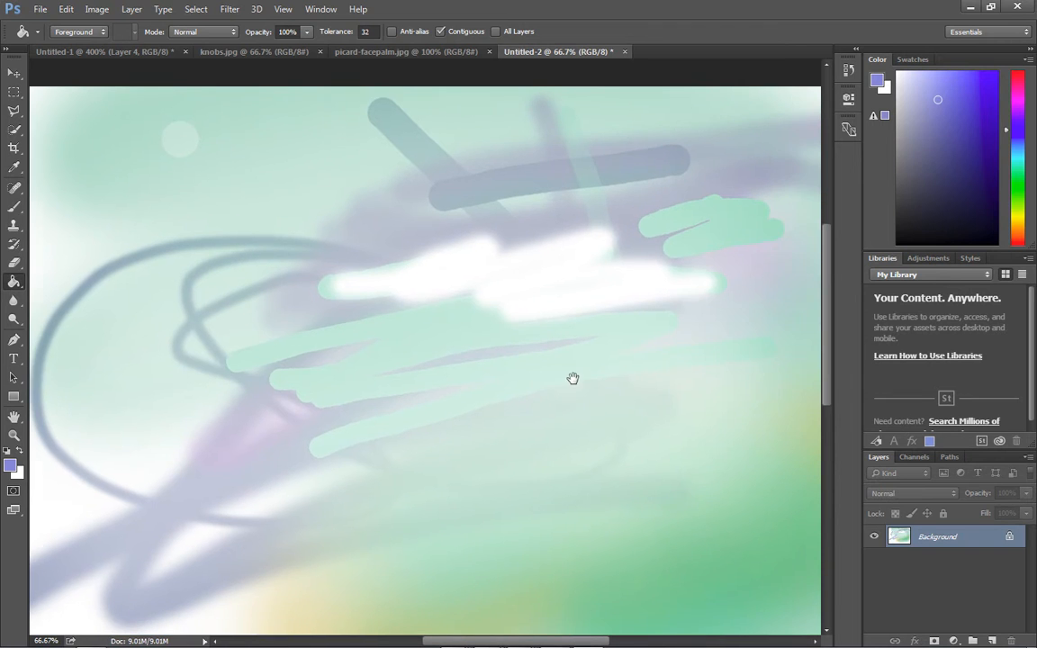
{"action": "left_click", "coordinate": [537, 281]}
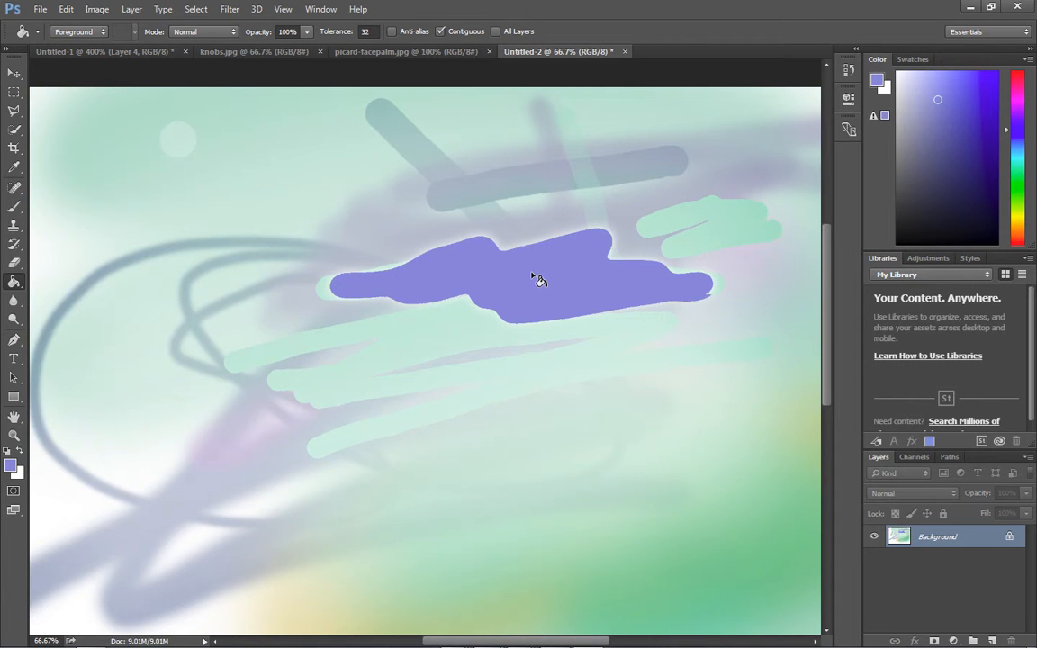
{"action": "key", "text": "ctrl+plus"}
{"action": "key", "text": "ctrl+plus"}
{"action": "left_click_drag", "start_coordinate": [512, 336], "coordinate": [399, 476]}
{"action": "left_click_drag", "start_coordinate": [646, 337], "coordinate": [456, 430]}
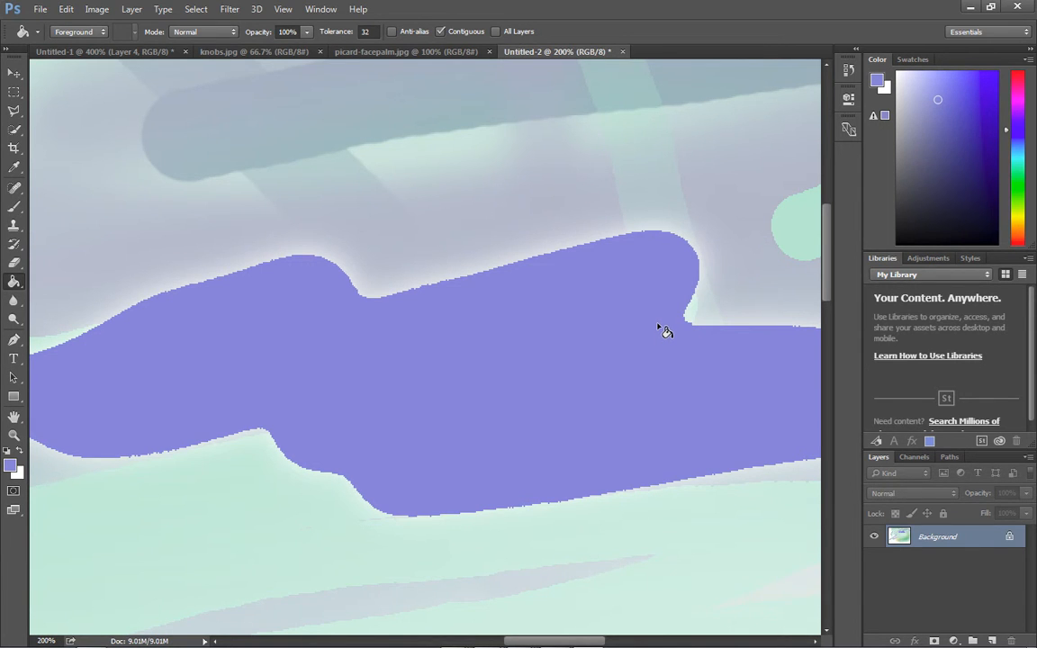
{"action": "key", "text": "ctrl+z"}
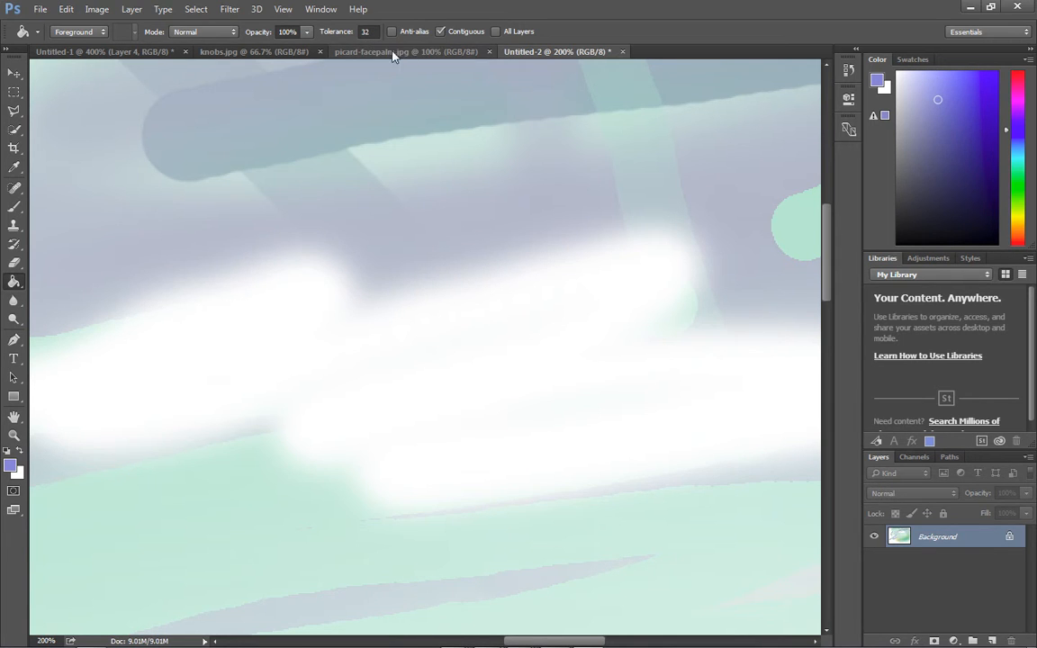
Set the Paint Bucket's tolerance to 64, fill the white smear, and undo the fill
{"action": "left_click_drag", "start_coordinate": [374, 32], "coordinate": [322, 24]}
{"action": "type", "text": "64"}
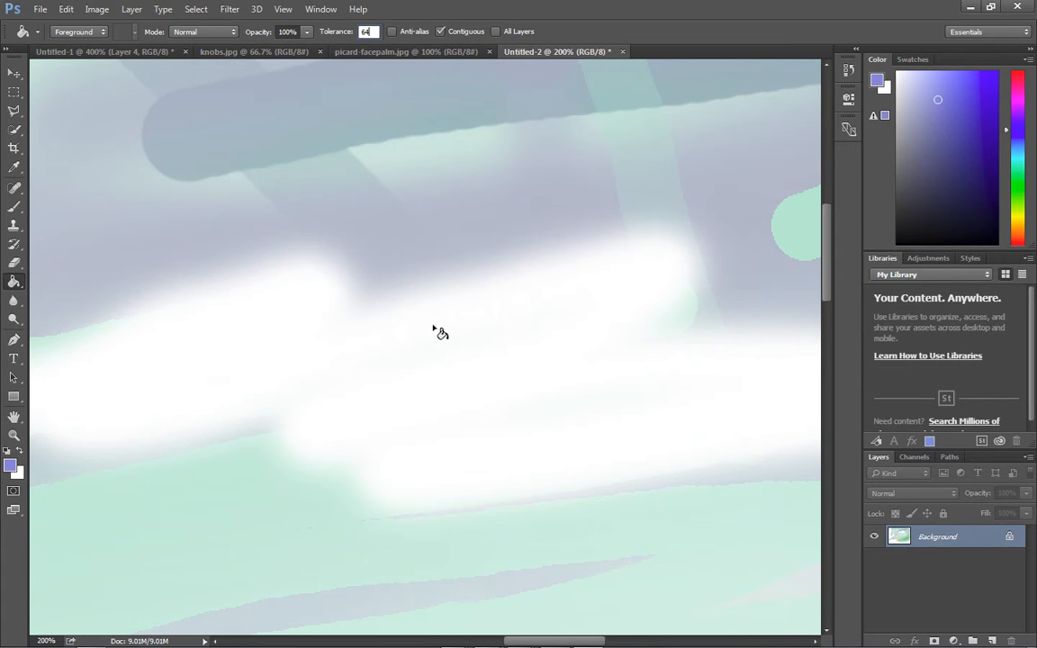
{"action": "left_click", "coordinate": [433, 330]}
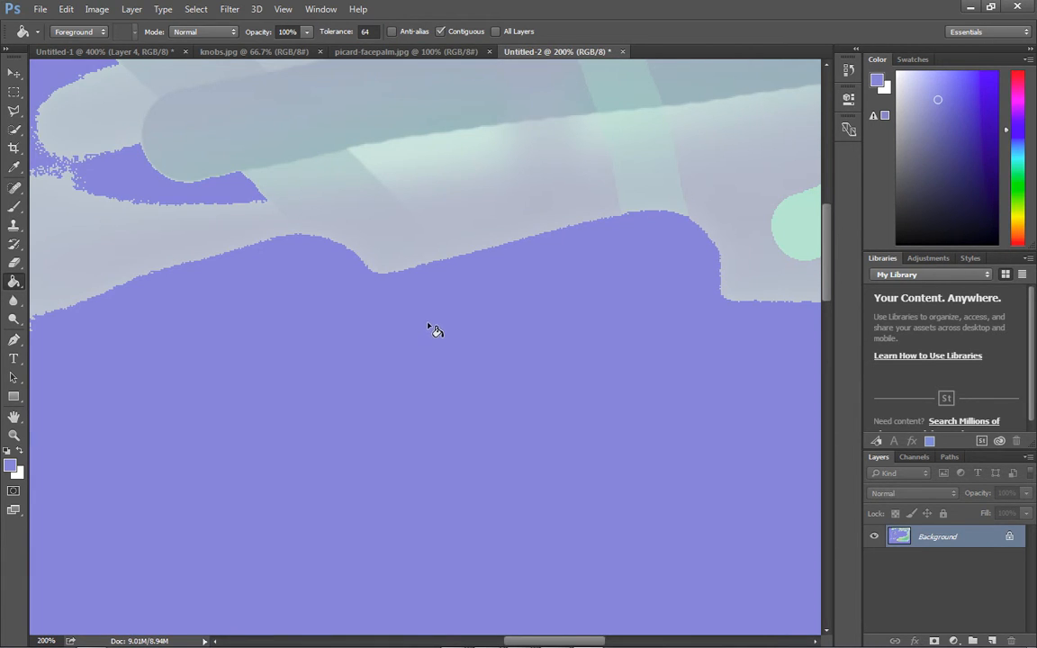
{"action": "key", "text": "ctrl+z"}
Set the Paint Bucket's tolerance to 40 and fill the white smear with violet-blue
{"action": "left_click", "coordinate": [336, 30]}
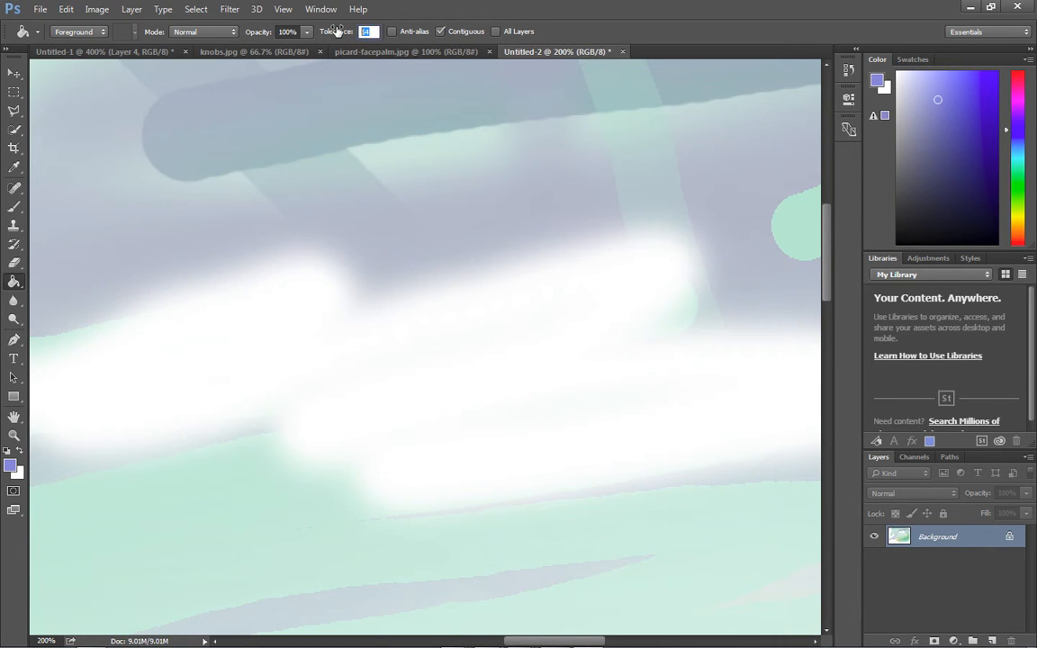
{"action": "type", "text": "40"}
{"action": "left_click", "coordinate": [466, 375]}
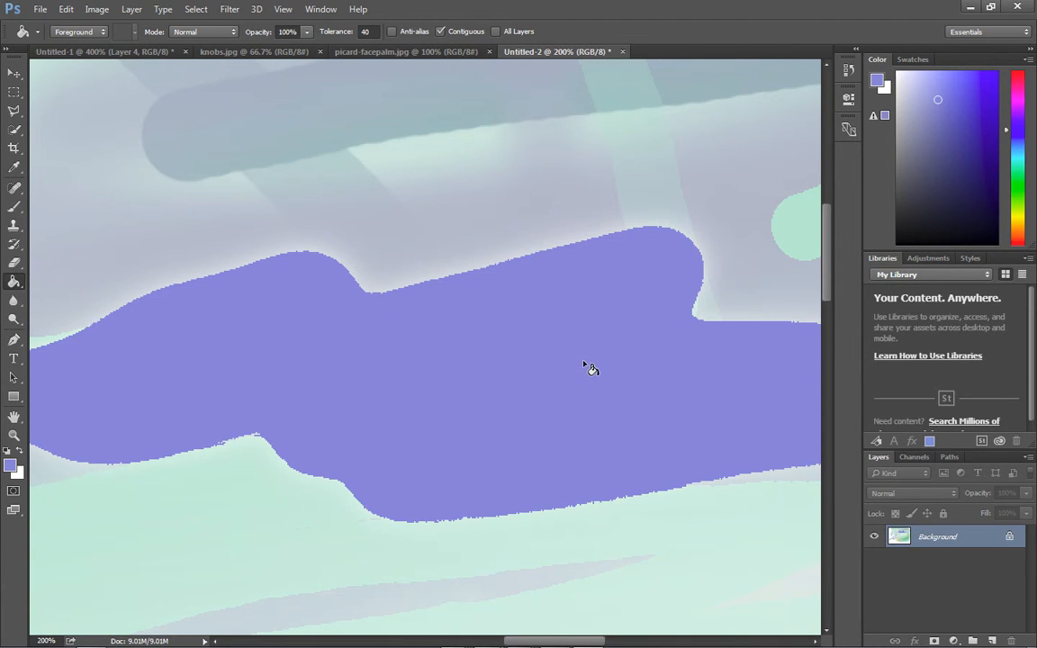
In the Untitled-1 document, fill the empty area around the photo on Layer 2 with violet-blue
{"action": "left_click", "coordinate": [86, 51]}
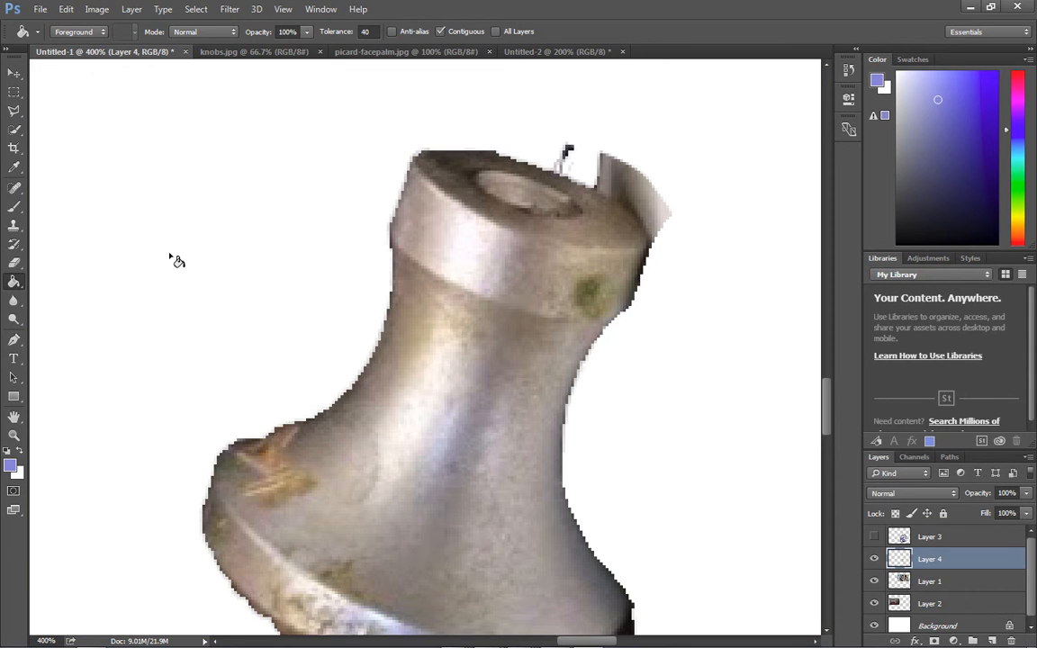
{"action": "key", "text": "ctrl+minus"}
{"action": "key", "text": "ctrl+minus"}
{"action": "key", "text": "ctrl+minus"}
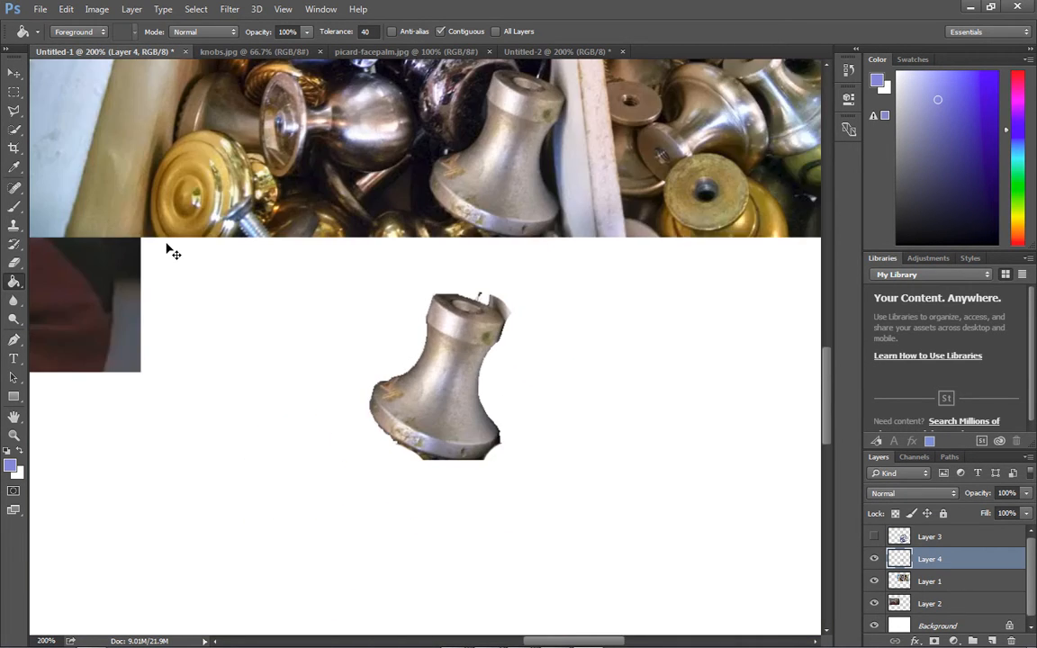
{"action": "left_click_drag", "start_coordinate": [311, 266], "coordinate": [630, 234]}
{"action": "left_click_drag", "start_coordinate": [282, 300], "coordinate": [238, 290]}
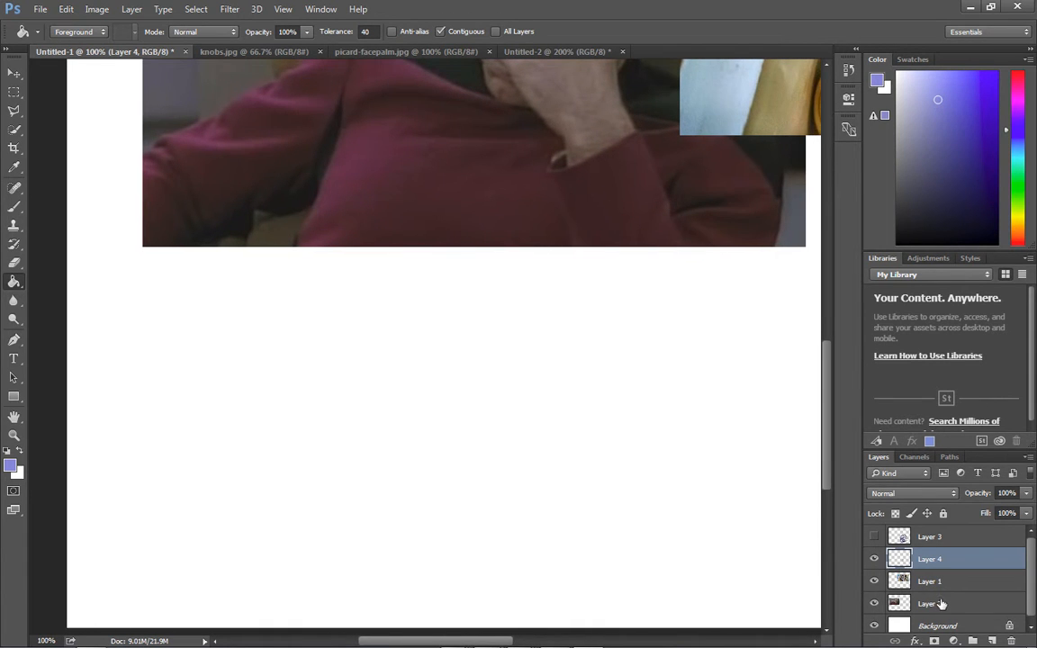
{"action": "left_click", "coordinate": [942, 604]}
{"action": "left_click", "coordinate": [219, 311]}
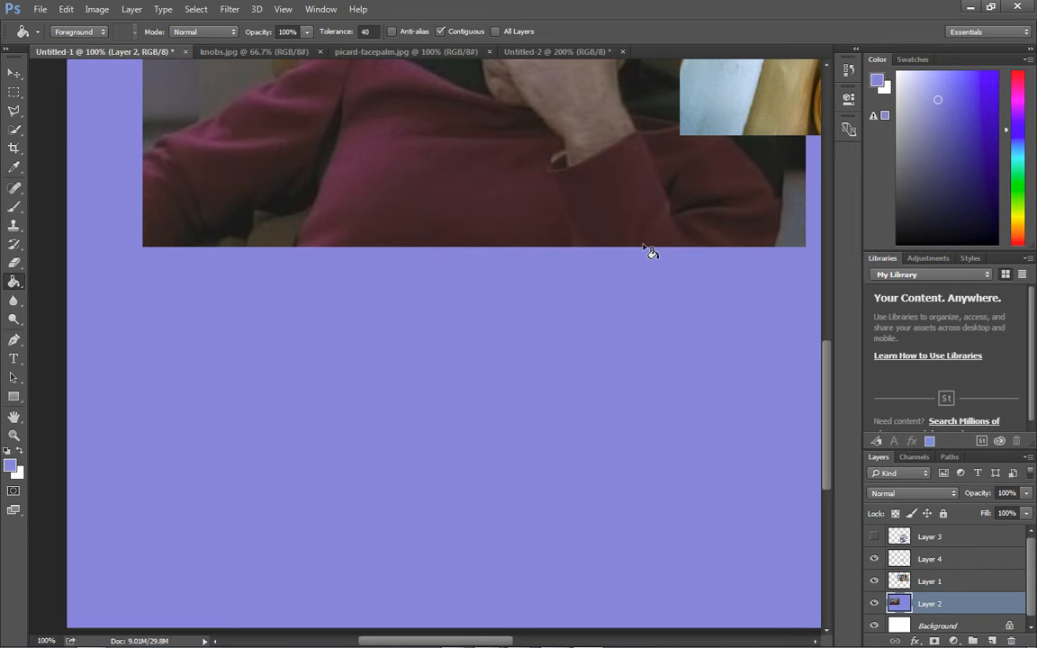
Switch to the Untitled-2 document and view the whole painted canvas at 50%
{"action": "left_click", "coordinate": [538, 50]}
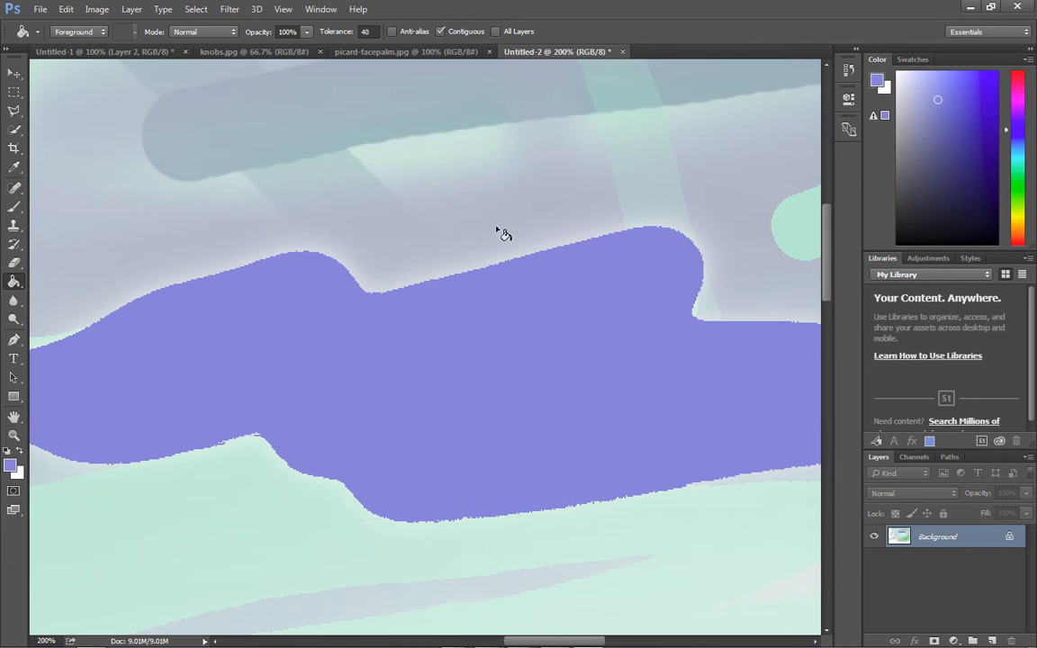
{"action": "key", "text": "ctrl+minus"}
{"action": "key", "text": "ctrl+minus"}
{"action": "key", "text": "ctrl+minus"}
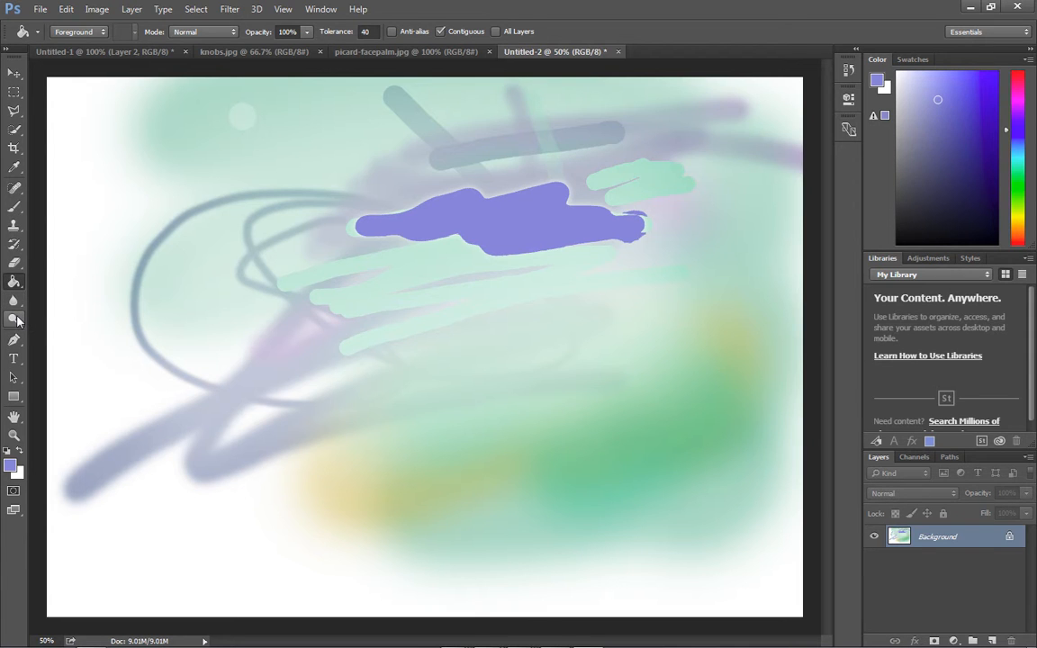
Switch to the Untitled-1 document and view the knobs photo at 150% zoom
{"action": "left_click", "coordinate": [117, 49]}
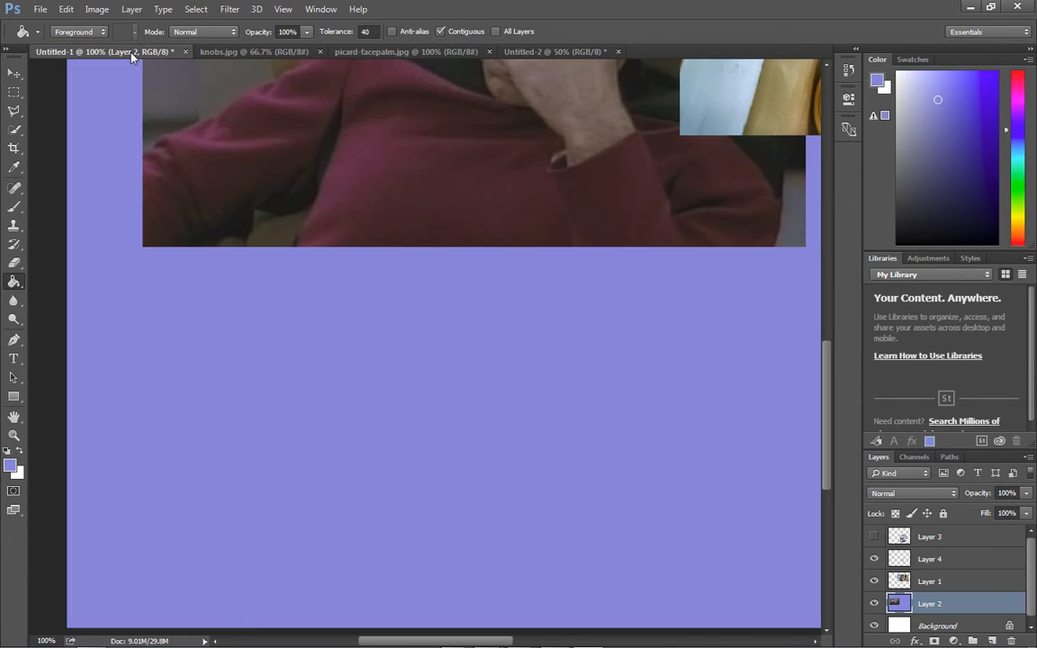
{"action": "left_click_drag", "start_coordinate": [535, 346], "coordinate": [365, 575]}
{"action": "key", "text": "ctrl+minus"}
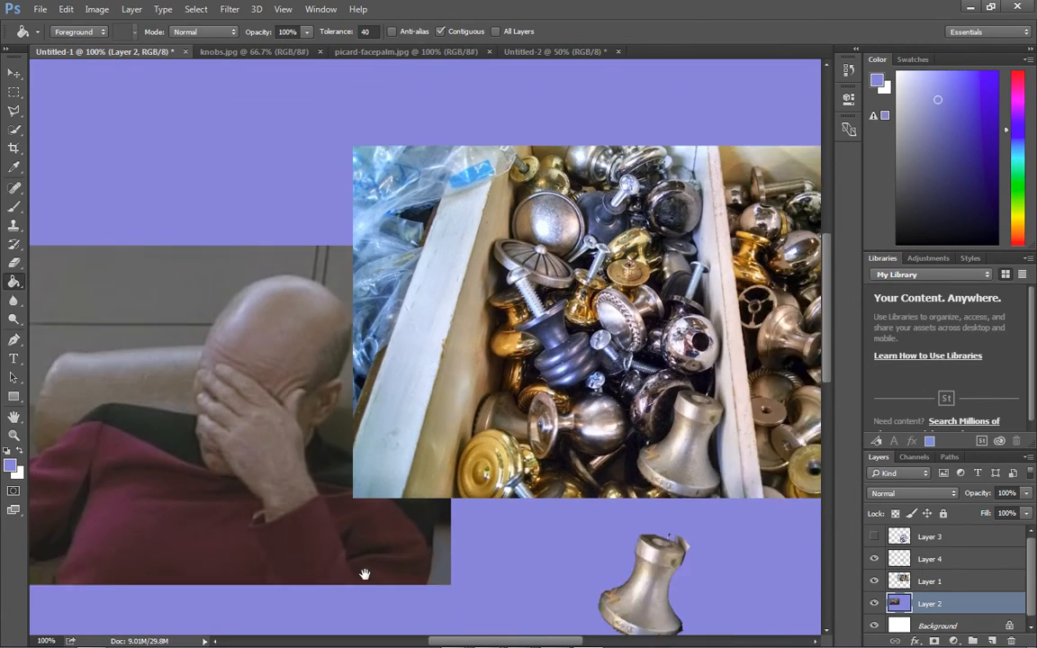
{"action": "key", "text": "ctrl+plus"}
{"action": "key", "text": "ctrl+plus"}
{"action": "key", "text": "ctrl+plus"}
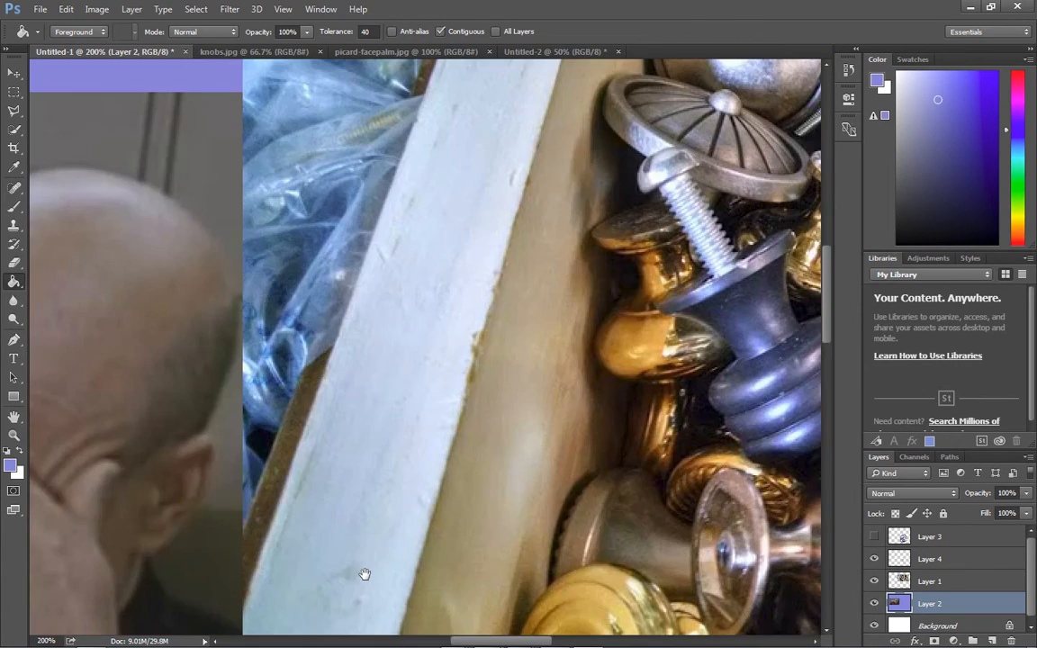
{"action": "left_click_drag", "start_coordinate": [554, 500], "coordinate": [490, 523]}
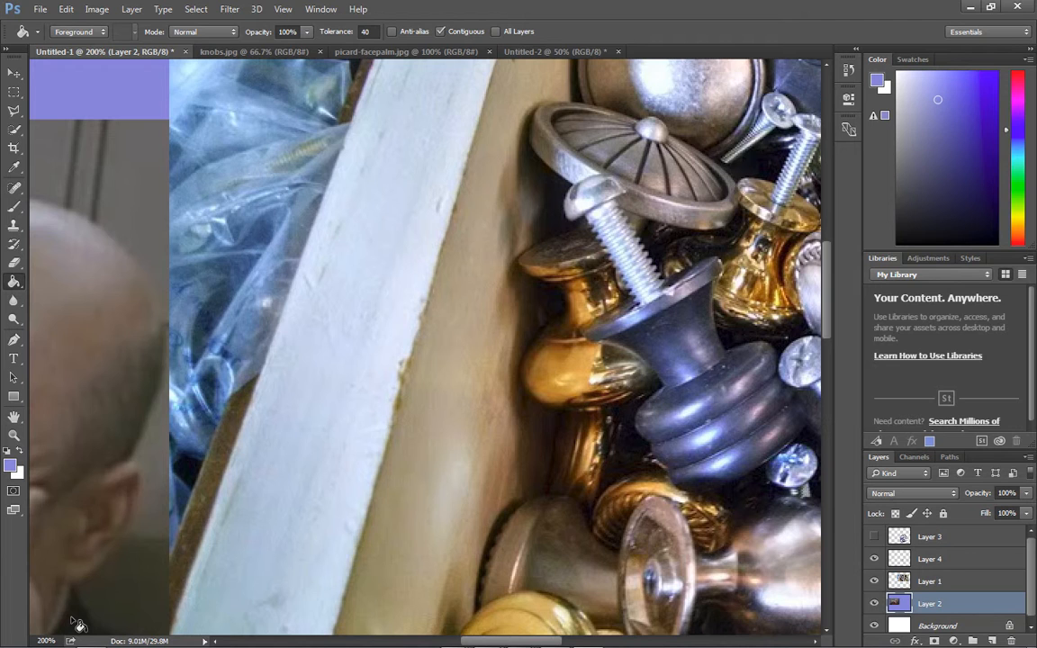
{"action": "key", "text": "ctrl+minus"}
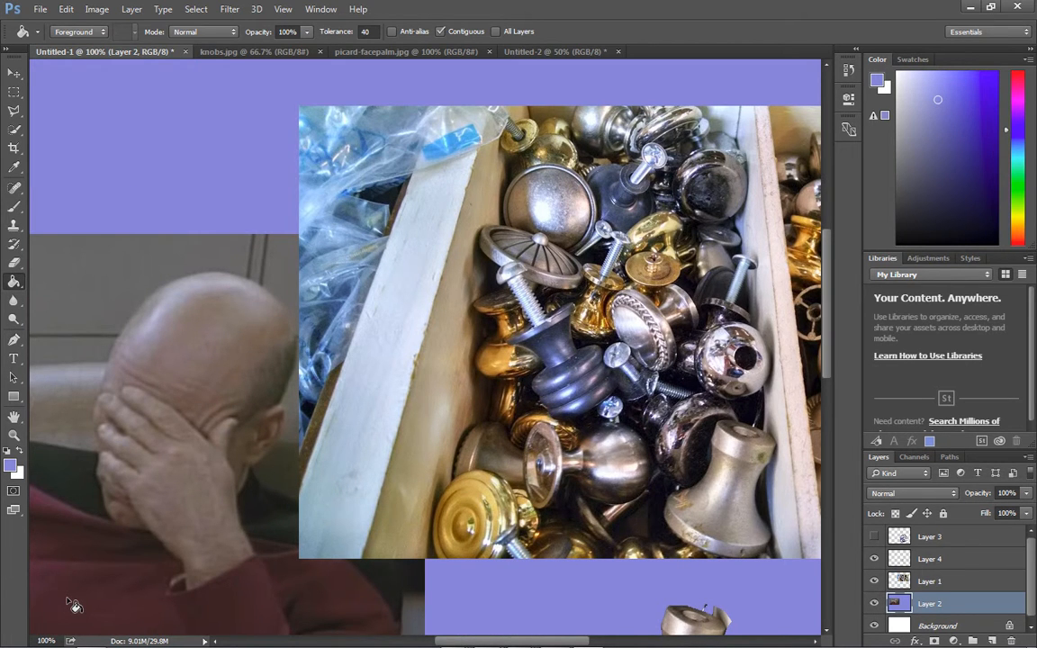
{"action": "left_click", "coordinate": [46, 640]}
{"action": "key", "text": "BackSpace"}
{"action": "key", "text": "BackSpace"}
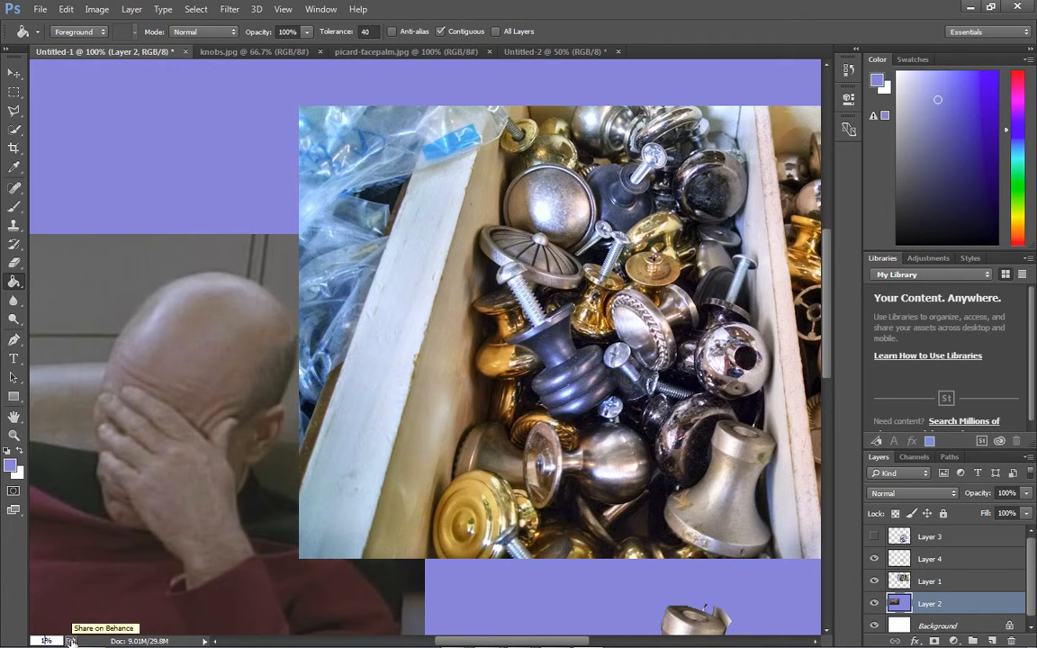
{"action": "type", "text": "50"}
{"action": "key", "text": "Return"}
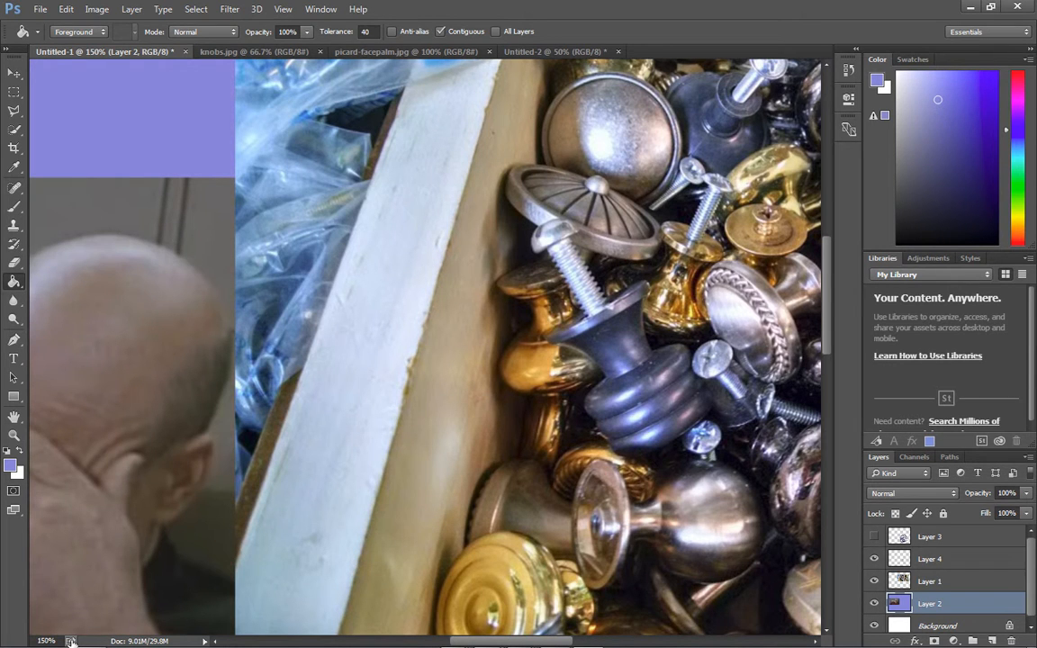
On Layer 1, soften the dark ribbed knob and its screw using the Blur tool with an 80 px brush
{"action": "left_click", "coordinate": [15, 299]}
{"action": "left_click", "coordinate": [990, 588]}
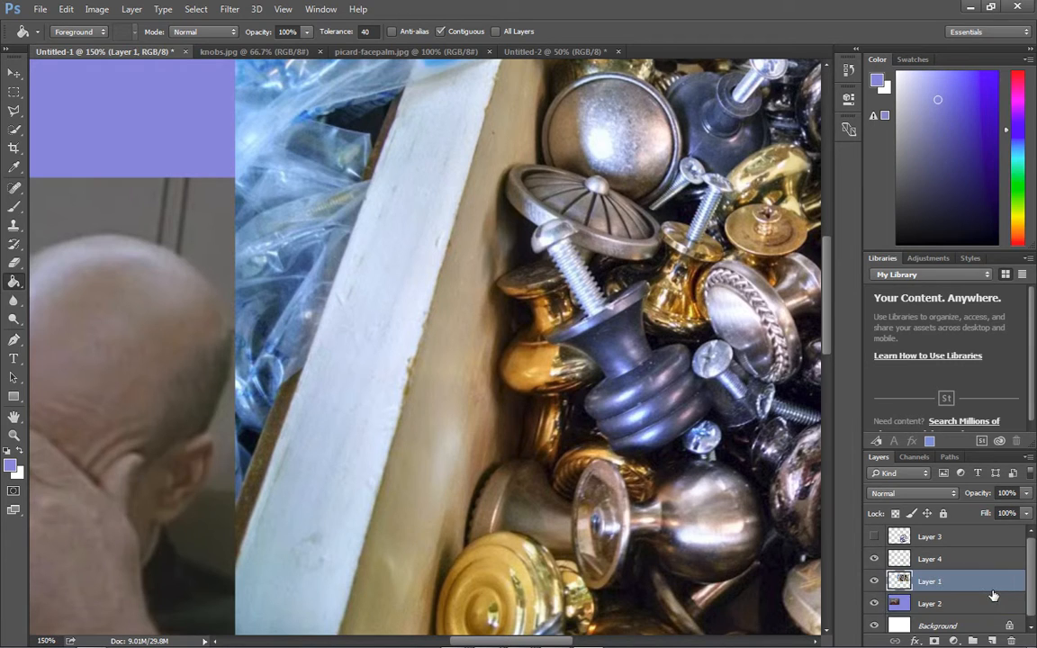
{"action": "left_click", "coordinate": [13, 302]}
{"action": "left_click", "coordinate": [14, 304]}
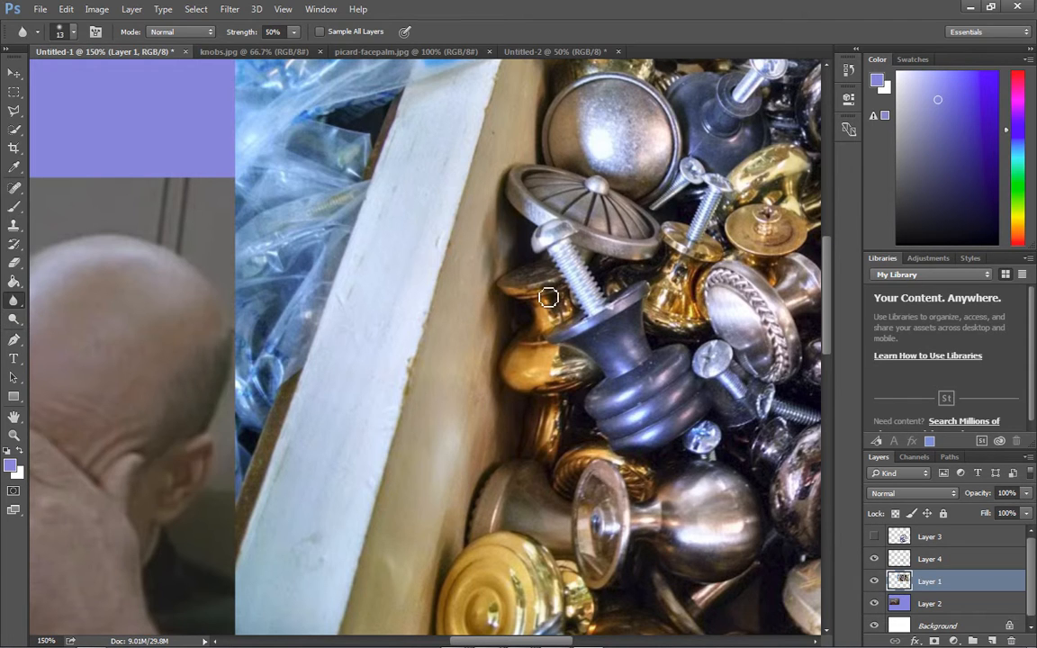
{"action": "key", "text": "bracketright"}
{"action": "key", "text": "bracketright"}
{"action": "key", "text": "bracketright"}
{"action": "key", "text": "bracketright"}
{"action": "key", "text": "bracketright"}
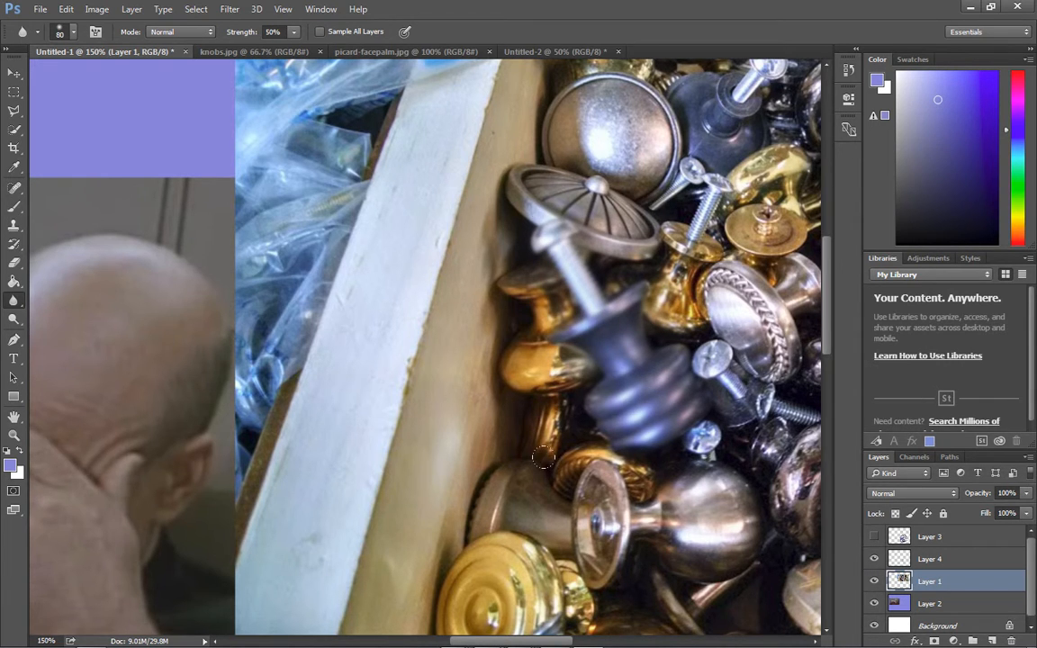
Sharpen the blurred screw of the dark knob using the Sharpen tool with a 50 px brush
{"action": "left_click", "coordinate": [14, 300]}
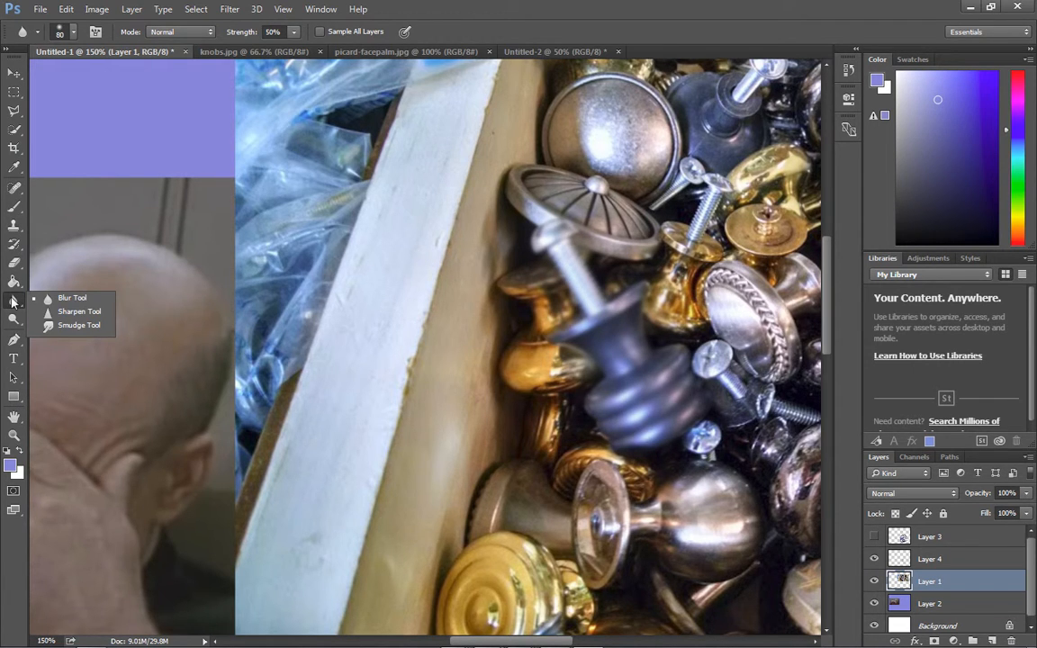
{"action": "left_click", "coordinate": [46, 312]}
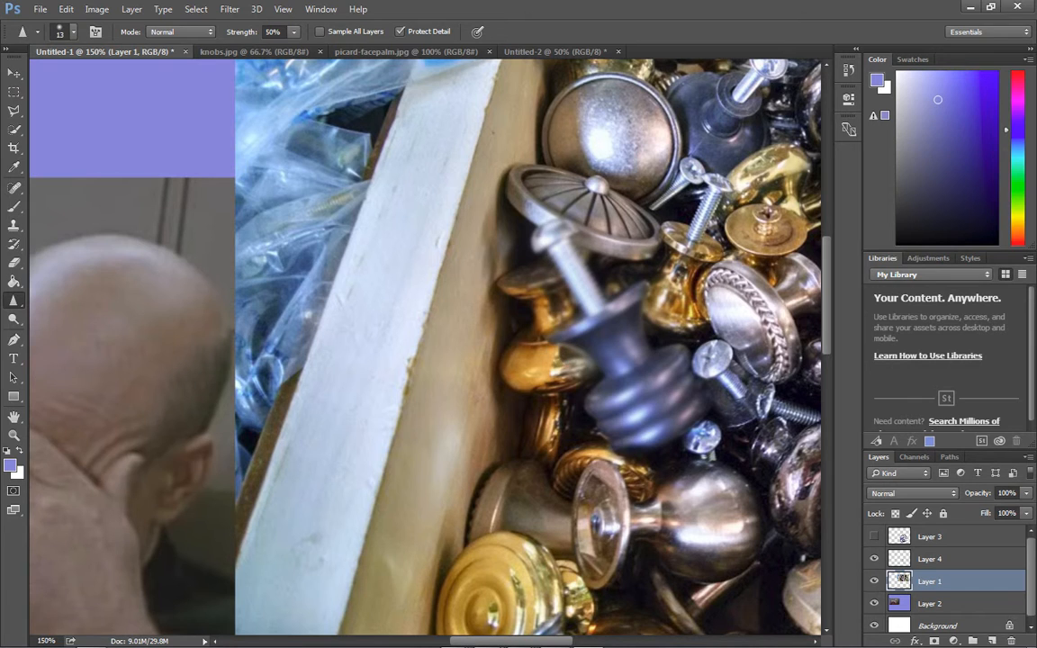
{"action": "key", "text": "bracketright"}
{"action": "key", "text": "bracketright"}
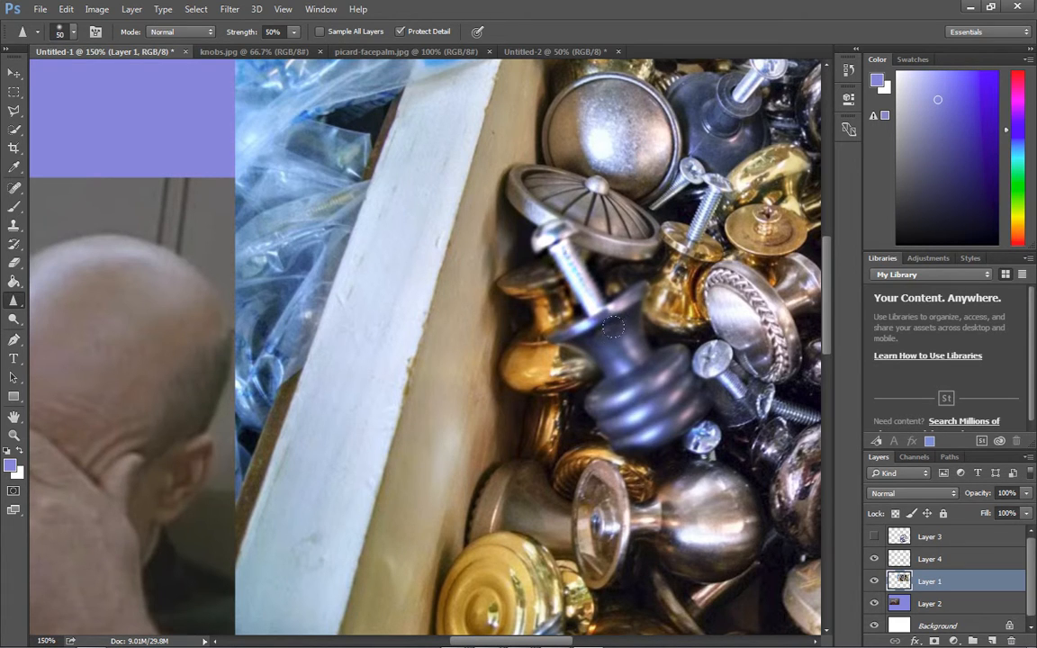
Smear the dark ribbed knob down over the neighbouring gold knob using the Smudge tool with a 50 px brush at 50% strength
{"action": "right_click", "coordinate": [20, 307]}
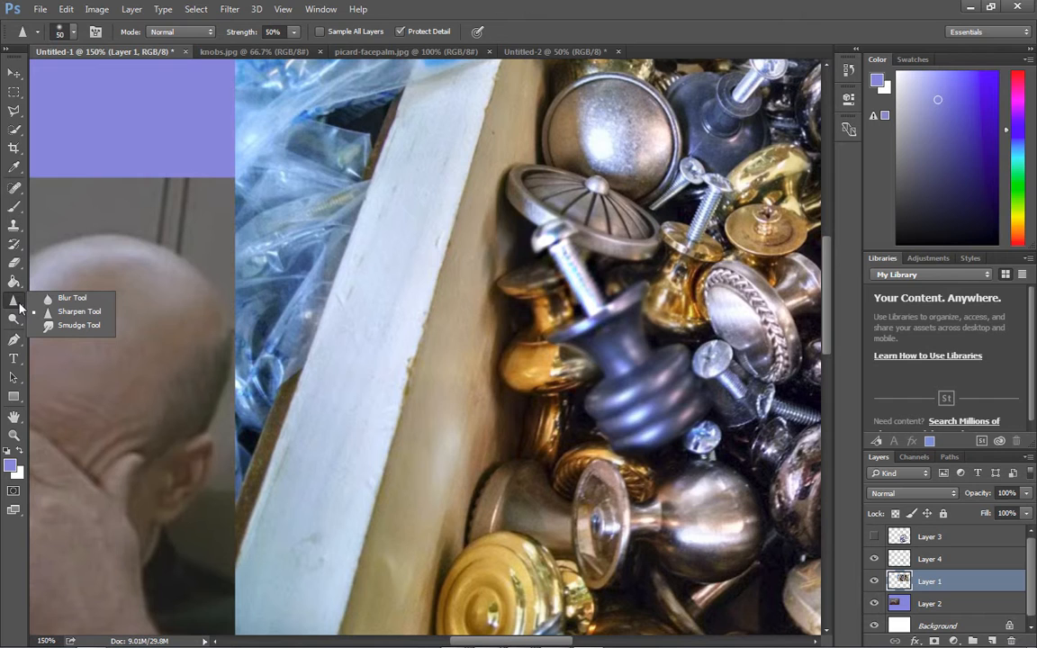
{"action": "left_click", "coordinate": [63, 326]}
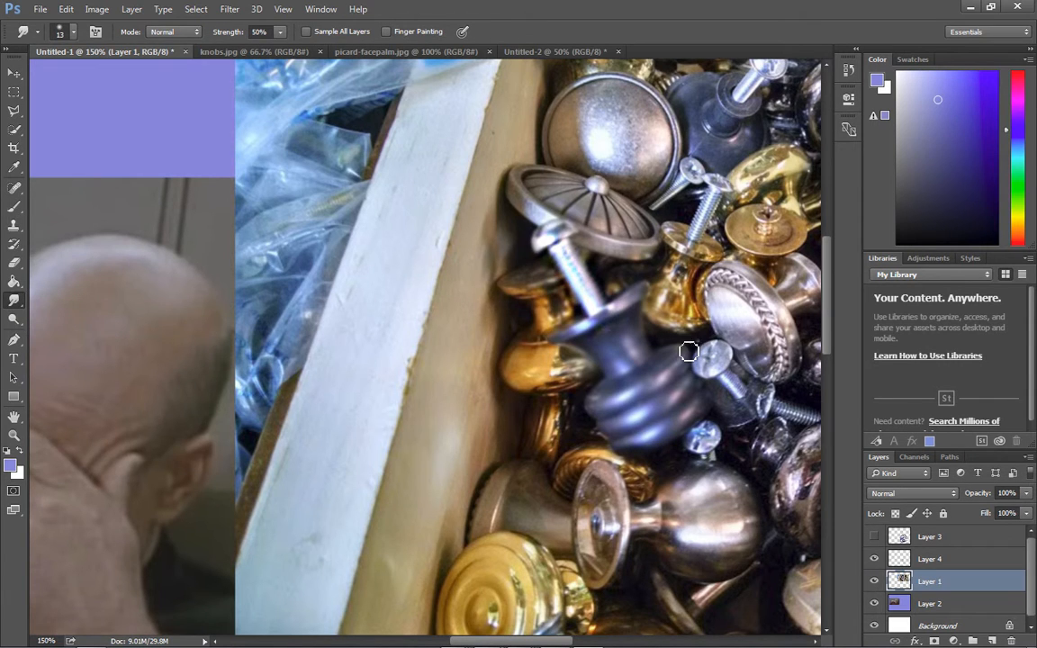
{"action": "key", "text": "bracketright"}
{"action": "key", "text": "bracketright"}
{"action": "mouse_move", "coordinate": [566, 252]}
{"action": "left_mouse_down"}
{"action": "mouse_move", "coordinate": [530, 297]}
{"action": "mouse_move", "coordinate": [532, 338]}
{"action": "mouse_move", "coordinate": [570, 343]}
{"action": "left_mouse_up"}
{"action": "mouse_move", "coordinate": [642, 339]}
{"action": "left_mouse_down"}
{"action": "mouse_move", "coordinate": [544, 356]}
{"action": "mouse_move", "coordinate": [509, 423]}
{"action": "left_mouse_up"}
{"action": "left_click_drag", "start_coordinate": [590, 313], "coordinate": [578, 466]}
{"action": "left_click_drag", "start_coordinate": [590, 378], "coordinate": [545, 433]}
{"action": "left_click_drag", "start_coordinate": [576, 397], "coordinate": [536, 441]}
{"action": "mouse_move", "coordinate": [612, 405]}
{"action": "left_mouse_down"}
{"action": "mouse_move", "coordinate": [581, 464]}
{"action": "mouse_move", "coordinate": [585, 477]}
{"action": "left_mouse_up"}
Lower the Smudge strength to 22% and smear the screw and the surrounding knobs
{"action": "left_click", "coordinate": [281, 32]}
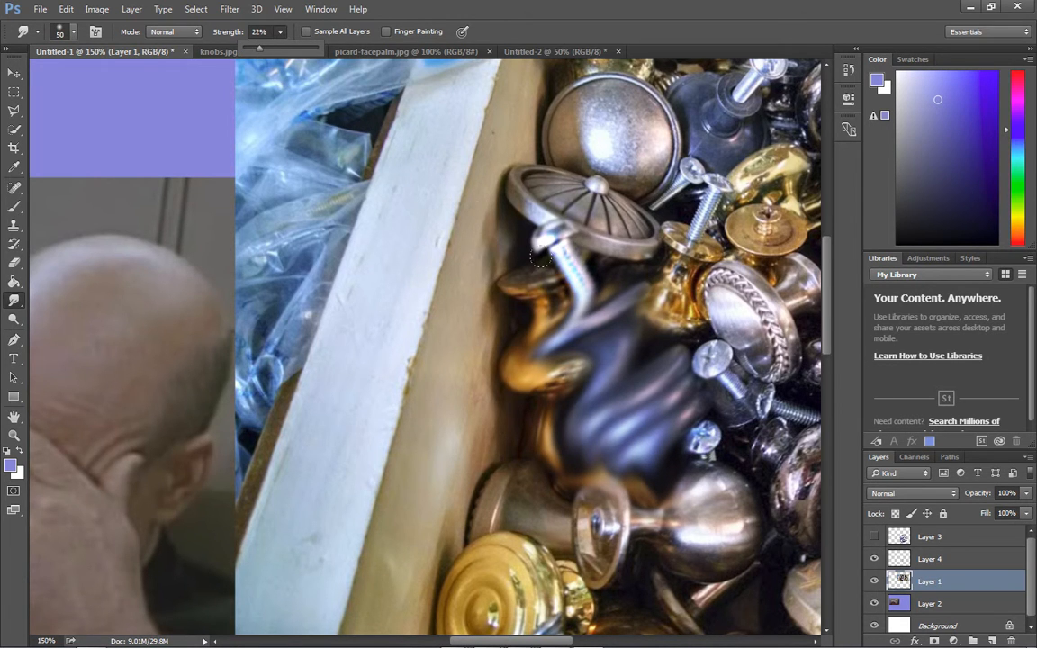
{"action": "left_click", "coordinate": [522, 212]}
{"action": "mouse_move", "coordinate": [520, 214]}
{"action": "left_mouse_down"}
{"action": "mouse_move", "coordinate": [491, 252]}
{"action": "mouse_move", "coordinate": [493, 286]}
{"action": "left_mouse_up"}
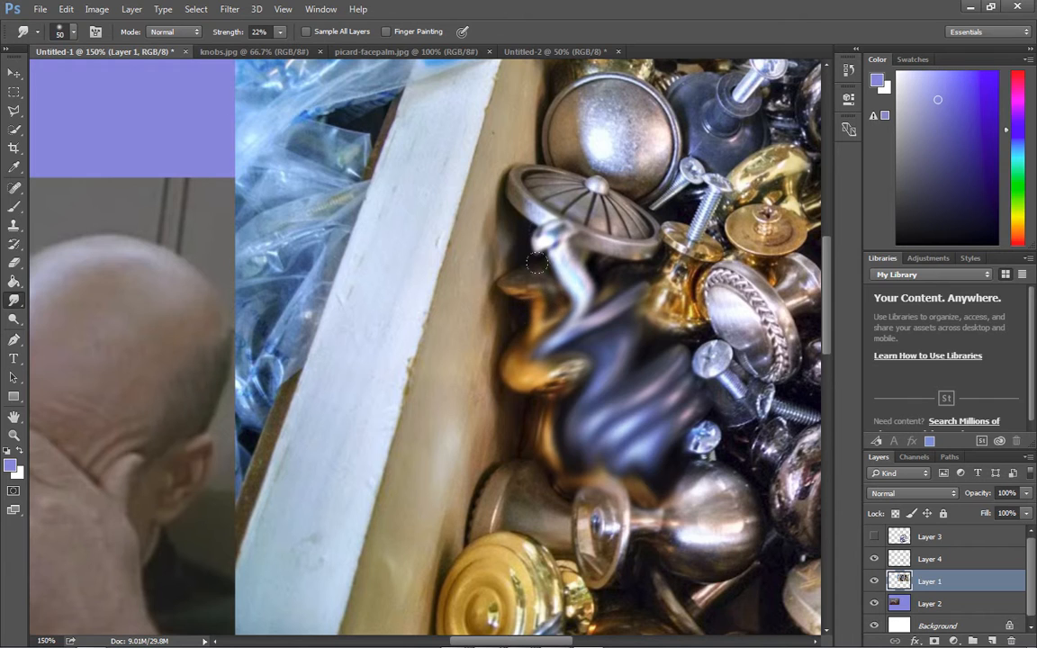
{"action": "mouse_move", "coordinate": [508, 222]}
{"action": "left_mouse_down"}
{"action": "mouse_move", "coordinate": [479, 274]}
{"action": "mouse_move", "coordinate": [645, 258]}
{"action": "mouse_move", "coordinate": [640, 204]}
{"action": "left_mouse_up"}
{"action": "left_click_drag", "start_coordinate": [630, 339], "coordinate": [649, 362]}
{"action": "mouse_move", "coordinate": [595, 331]}
{"action": "left_mouse_down"}
{"action": "mouse_move", "coordinate": [616, 312]}
{"action": "mouse_move", "coordinate": [611, 281]}
{"action": "left_mouse_up"}
{"action": "left_click_drag", "start_coordinate": [614, 350], "coordinate": [671, 326]}
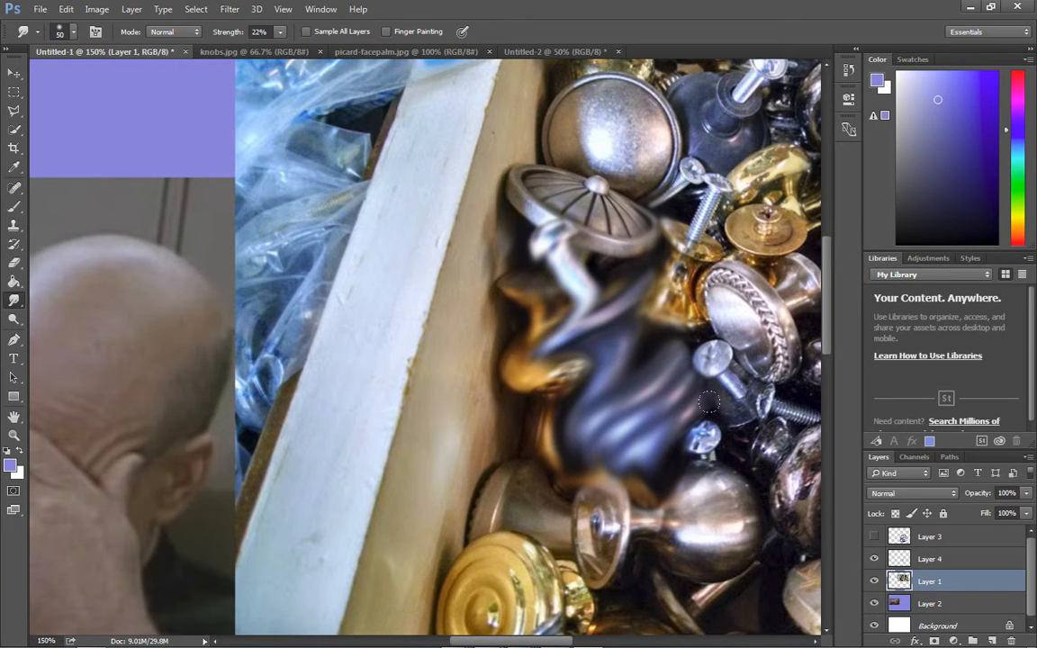
Switch to the Burn tool and enlarge its brush to 80 px
{"action": "left_click", "coordinate": [14, 323]}
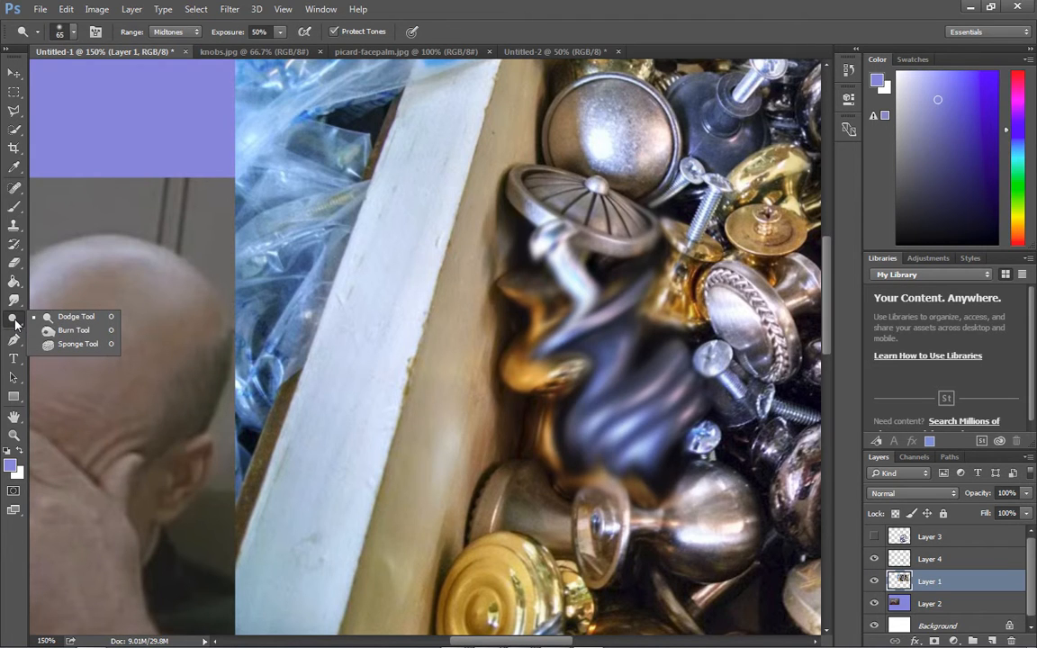
{"action": "left_click", "coordinate": [74, 330]}
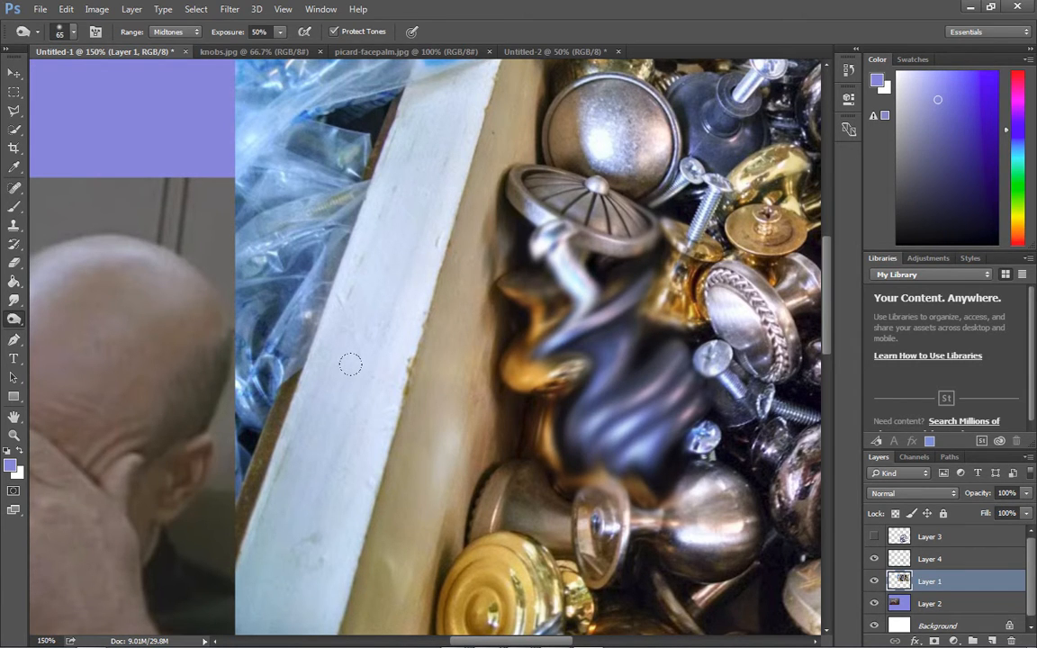
{"action": "key", "text": "bracketright"}
{"action": "key", "text": "bracketright"}
{"action": "left_click", "coordinate": [61, 34]}
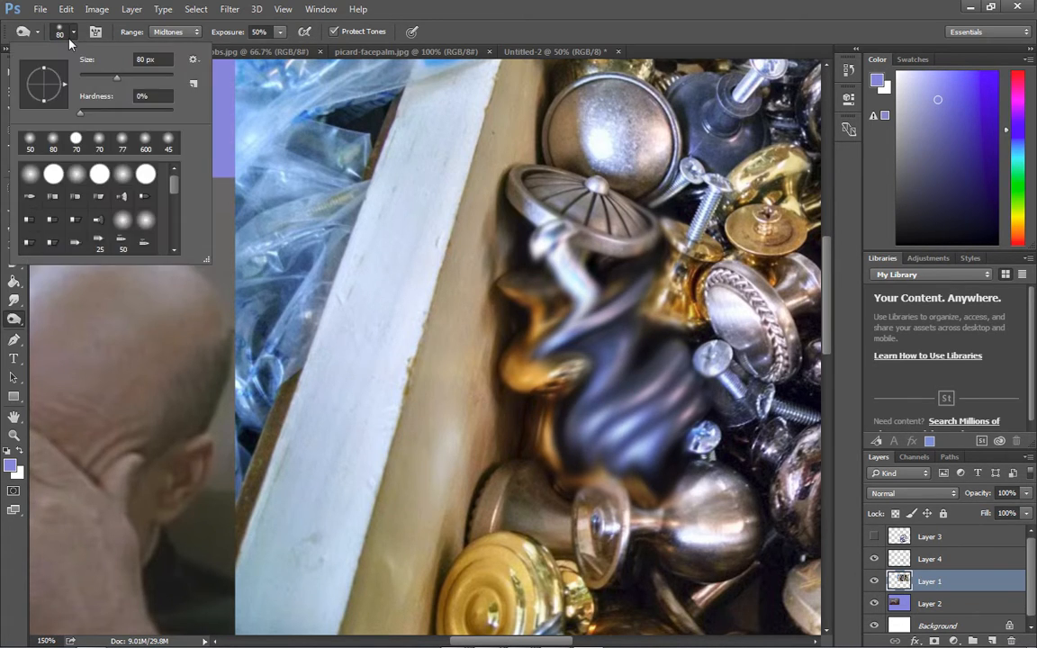
{"action": "left_click", "coordinate": [542, 38]}
Try darkening the white board and its wooden side in the midtones at 50% exposure, and undo the strokes
{"action": "mouse_move", "coordinate": [433, 159]}
{"action": "left_mouse_down"}
{"action": "mouse_move", "coordinate": [347, 418]}
{"action": "mouse_move", "coordinate": [306, 495]}
{"action": "left_mouse_up"}
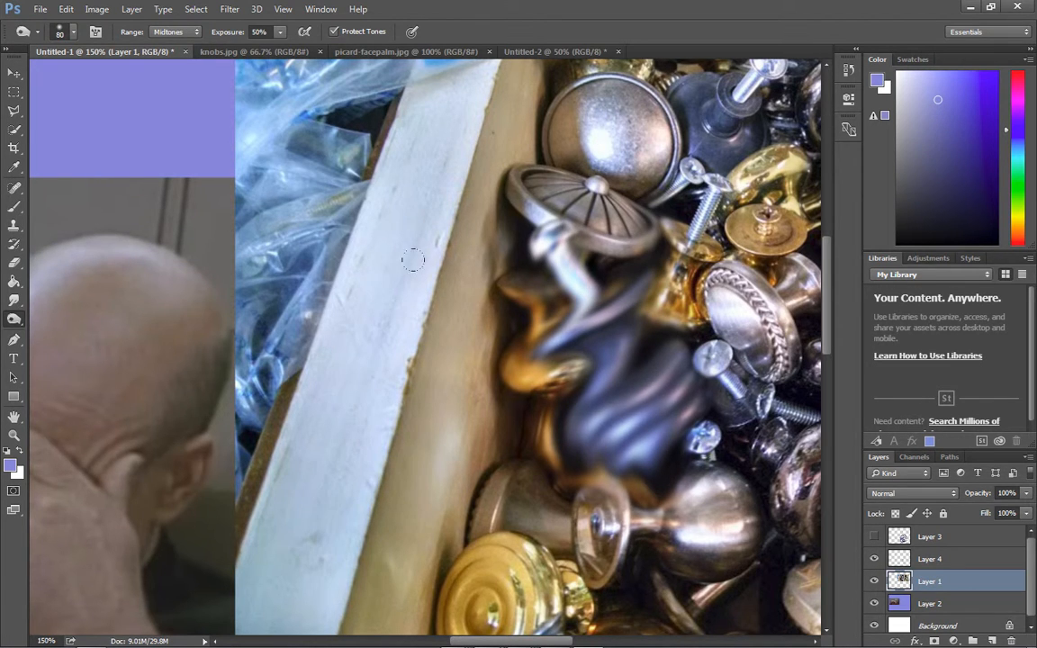
{"action": "mouse_move", "coordinate": [416, 490]}
{"action": "left_mouse_down"}
{"action": "mouse_move", "coordinate": [394, 593]}
{"action": "mouse_move", "coordinate": [384, 590]}
{"action": "mouse_move", "coordinate": [373, 615]}
{"action": "left_mouse_up"}
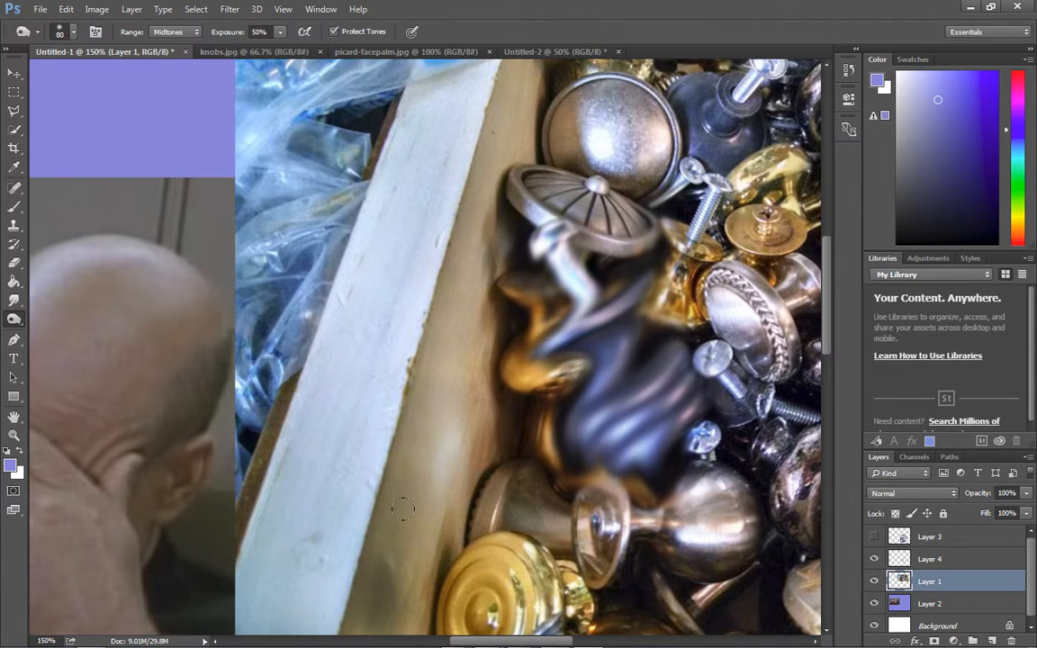
{"action": "key", "text": "ctrl+alt+z"}
{"action": "key", "text": "ctrl+alt+z"}
{"action": "key", "text": "ctrl+alt+z"}
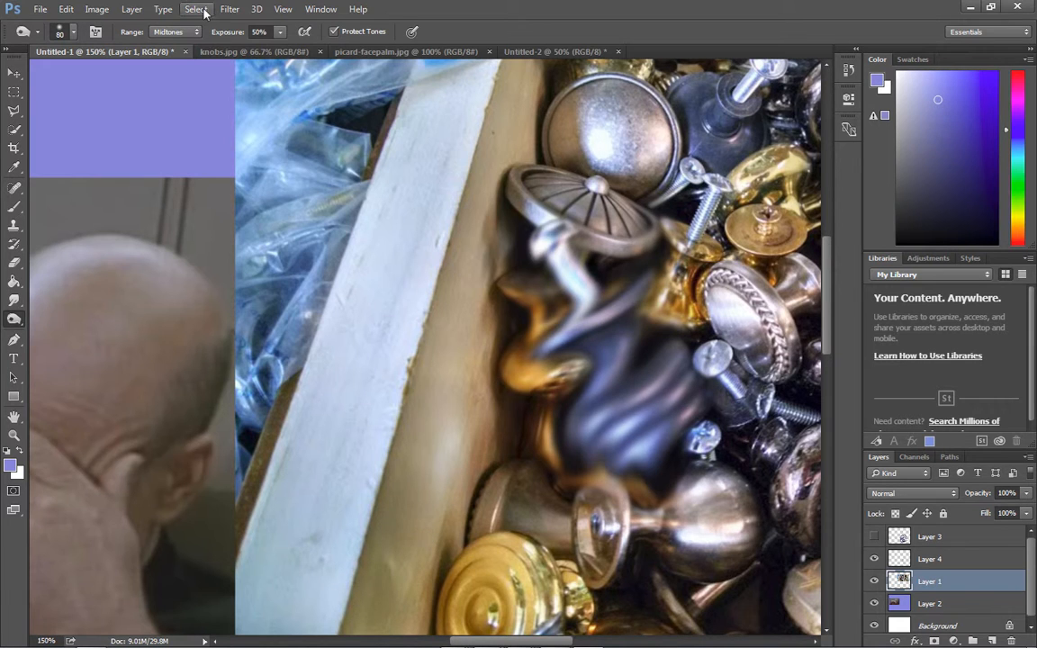
Set the Burn exposure to 27% and the brush to 125 px, and darken the wooden divider's midtones
{"action": "left_click", "coordinate": [280, 31]}
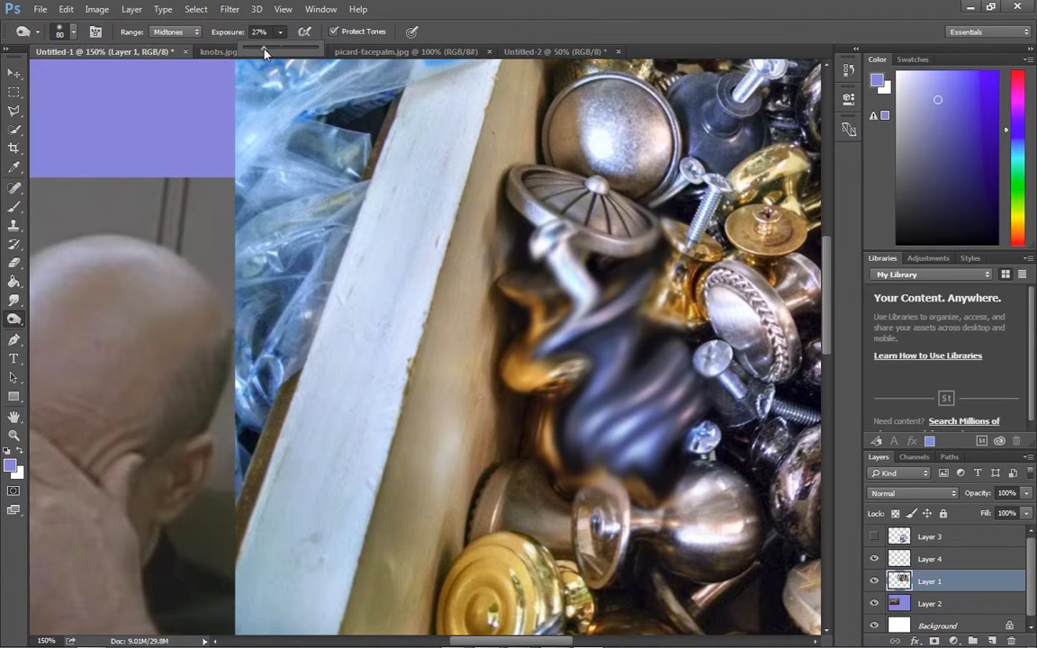
{"action": "left_click", "coordinate": [474, 39]}
{"action": "key", "text": "bracketright"}
{"action": "key", "text": "bracketright"}
{"action": "key", "text": "bracketright"}
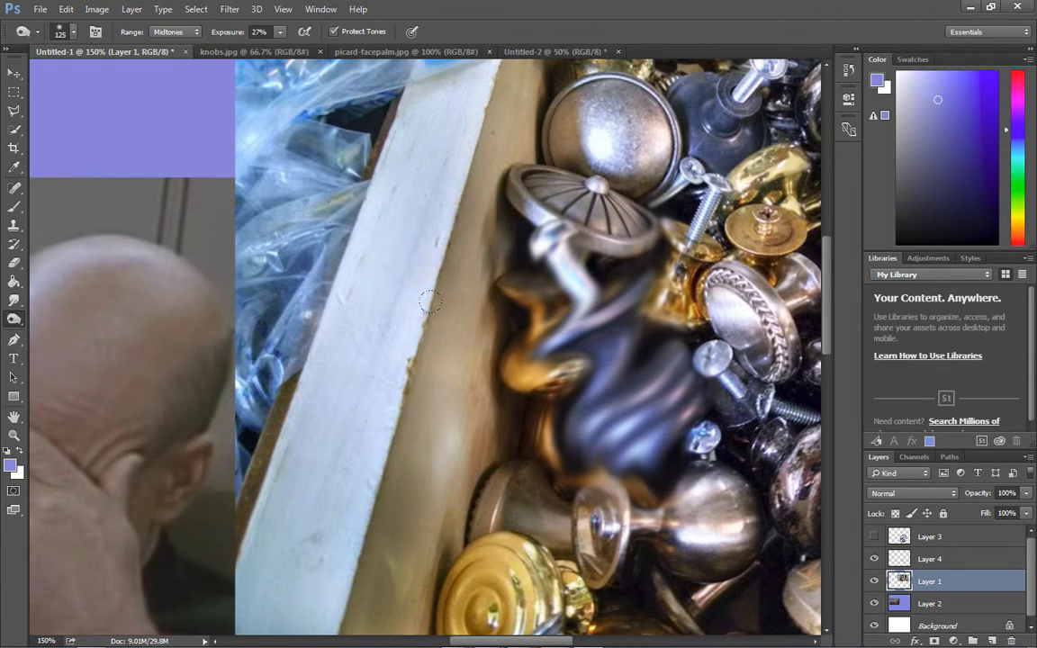
{"action": "mouse_move", "coordinate": [461, 92]}
{"action": "left_mouse_down"}
{"action": "mouse_move", "coordinate": [463, 143]}
{"action": "mouse_move", "coordinate": [441, 194]}
{"action": "left_mouse_up"}
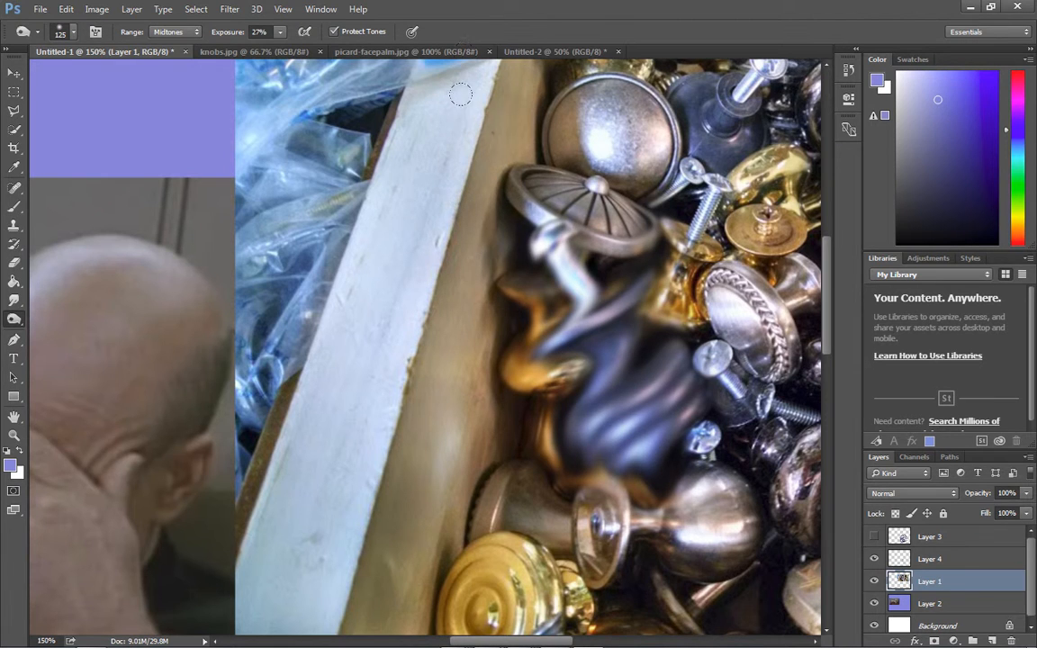
{"action": "left_click_drag", "start_coordinate": [459, 98], "coordinate": [441, 200]}
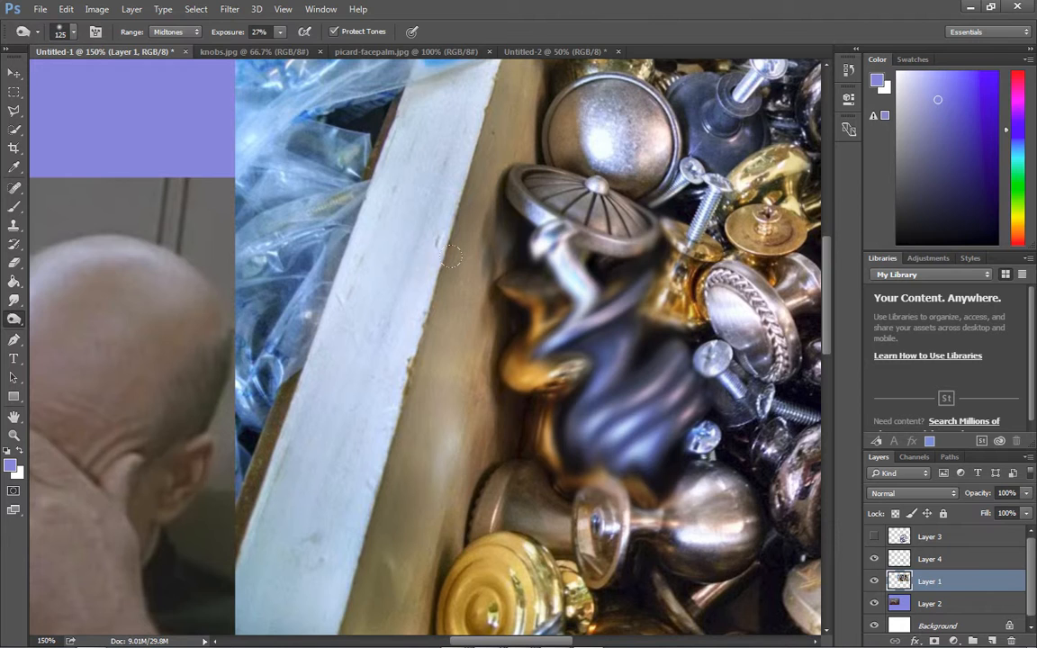
Set the Burn range to Shadows and darken along the wooden divider
{"action": "left_click", "coordinate": [188, 36]}
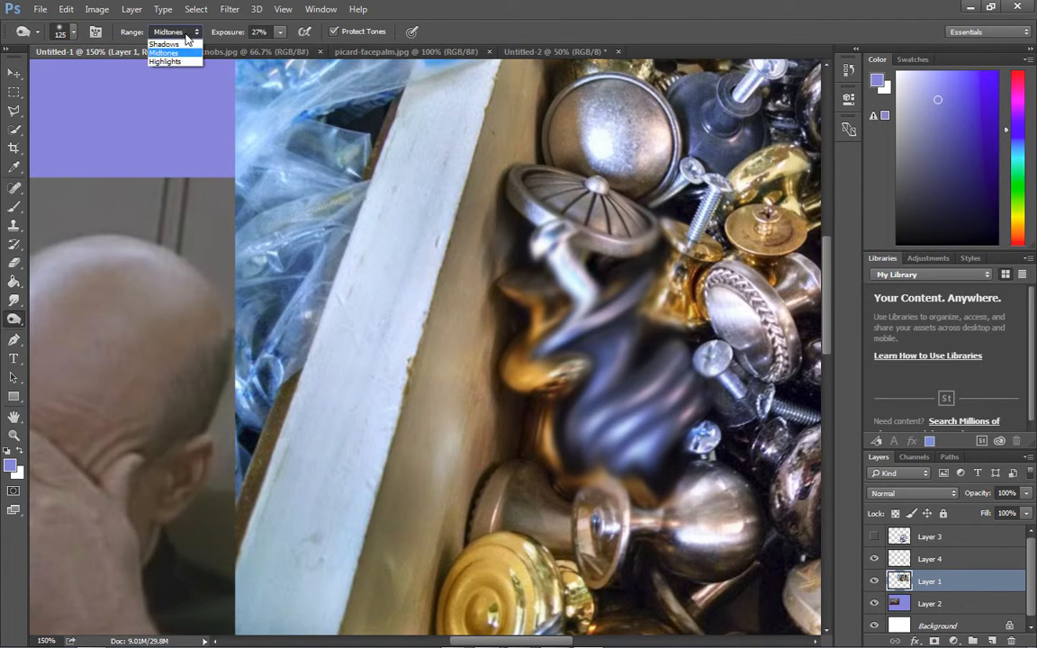
{"action": "left_click", "coordinate": [165, 44]}
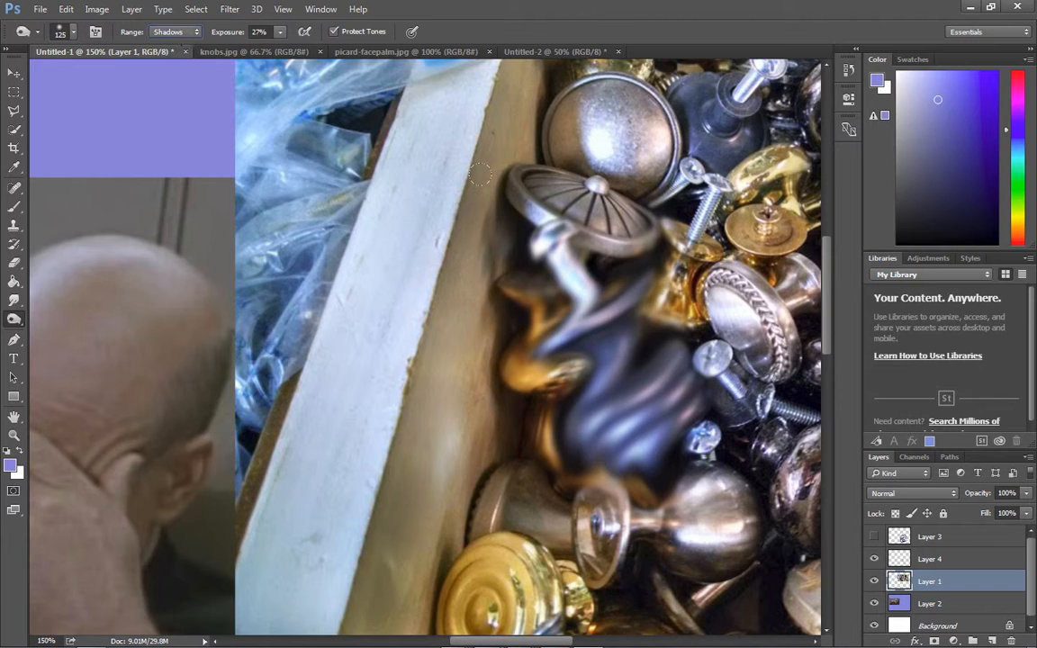
{"action": "mouse_move", "coordinate": [455, 115]}
{"action": "left_mouse_down"}
{"action": "mouse_move", "coordinate": [432, 203]}
{"action": "mouse_move", "coordinate": [449, 103]}
{"action": "mouse_move", "coordinate": [477, 100]}
{"action": "mouse_move", "coordinate": [410, 294]}
{"action": "mouse_move", "coordinate": [422, 409]}
{"action": "mouse_move", "coordinate": [361, 539]}
{"action": "left_mouse_up"}
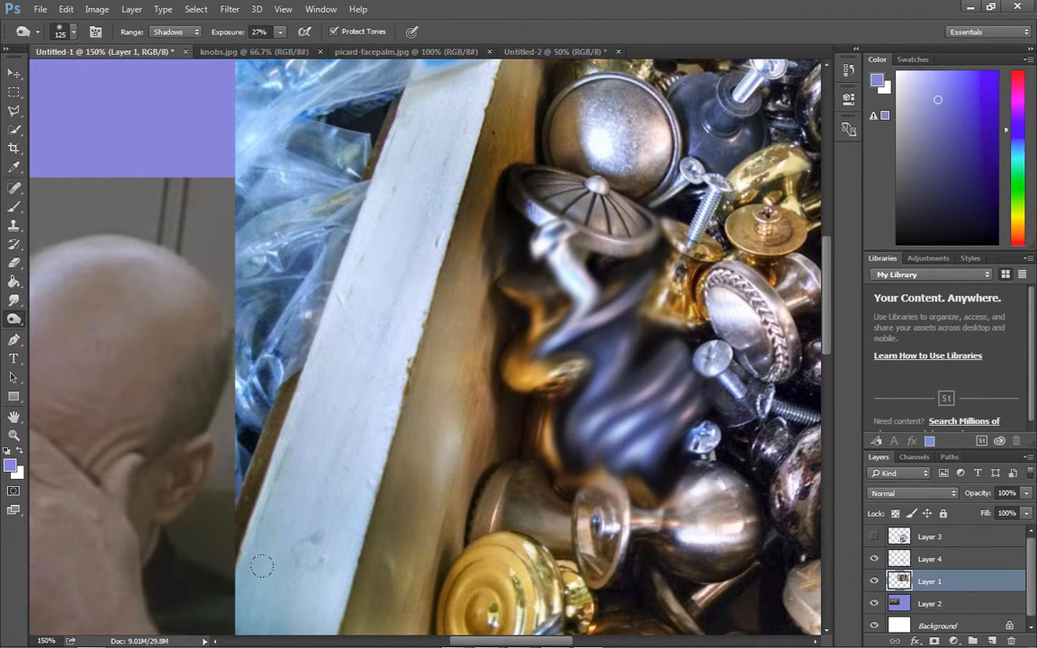
Set the Burn range to Highlights and darken the white top face of the wooden divider
{"action": "left_click", "coordinate": [173, 36]}
{"action": "left_click", "coordinate": [159, 51]}
{"action": "left_click", "coordinate": [169, 32]}
{"action": "left_click", "coordinate": [183, 64]}
{"action": "mouse_move", "coordinate": [256, 479]}
{"action": "left_mouse_down"}
{"action": "mouse_move", "coordinate": [225, 531]}
{"action": "mouse_move", "coordinate": [275, 519]}
{"action": "mouse_move", "coordinate": [343, 369]}
{"action": "mouse_move", "coordinate": [433, 74]}
{"action": "mouse_move", "coordinate": [422, 118]}
{"action": "mouse_move", "coordinate": [396, 85]}
{"action": "mouse_move", "coordinate": [412, 157]}
{"action": "mouse_move", "coordinate": [364, 394]}
{"action": "mouse_move", "coordinate": [286, 604]}
{"action": "left_mouse_up"}
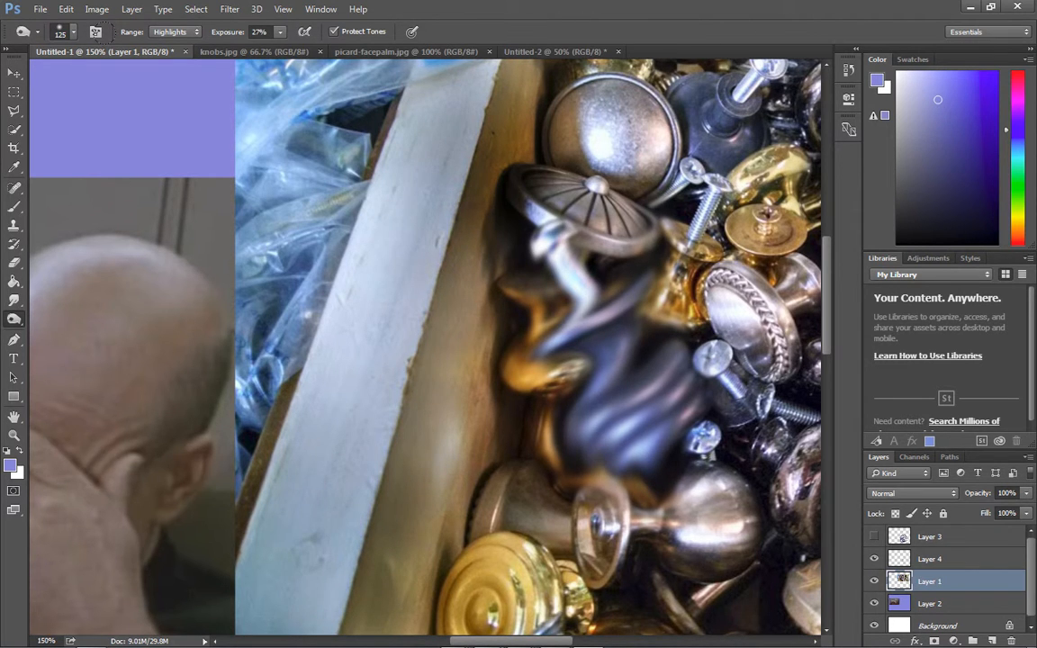
Set the Burn range to Midtones and the exposure to 21%, and darken the divider's wooden side and lower end
{"action": "left_click", "coordinate": [164, 51]}
{"action": "left_click", "coordinate": [280, 32]}
{"action": "left_click", "coordinate": [385, 426]}
{"action": "mouse_move", "coordinate": [395, 484]}
{"action": "left_mouse_down"}
{"action": "mouse_move", "coordinate": [443, 398]}
{"action": "mouse_move", "coordinate": [426, 500]}
{"action": "mouse_move", "coordinate": [448, 397]}
{"action": "mouse_move", "coordinate": [412, 512]}
{"action": "mouse_move", "coordinate": [456, 388]}
{"action": "mouse_move", "coordinate": [452, 363]}
{"action": "mouse_move", "coordinate": [440, 433]}
{"action": "mouse_move", "coordinate": [430, 253]}
{"action": "mouse_move", "coordinate": [424, 304]}
{"action": "mouse_move", "coordinate": [434, 298]}
{"action": "mouse_move", "coordinate": [447, 193]}
{"action": "mouse_move", "coordinate": [447, 219]}
{"action": "mouse_move", "coordinate": [477, 117]}
{"action": "left_mouse_up"}
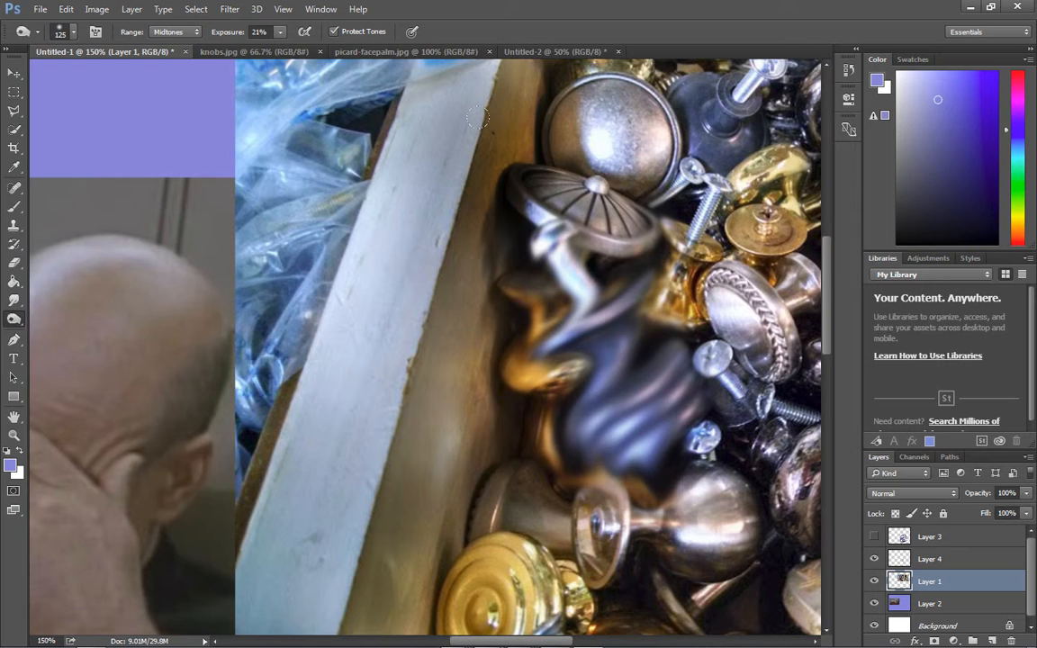
{"action": "mouse_move", "coordinate": [479, 477]}
{"action": "left_mouse_down"}
{"action": "mouse_move", "coordinate": [396, 491]}
{"action": "mouse_move", "coordinate": [346, 466]}
{"action": "mouse_move", "coordinate": [416, 505]}
{"action": "left_mouse_up"}
{"action": "key", "text": "ctrl+minus"}
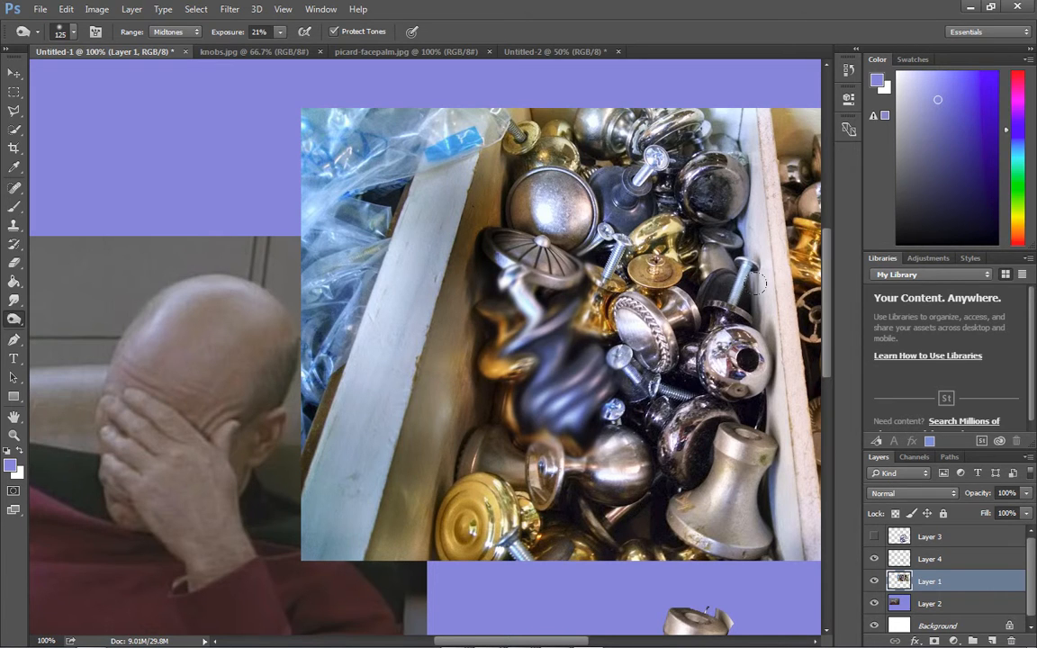
{"action": "mouse_move", "coordinate": [324, 540]}
{"action": "left_mouse_down"}
{"action": "mouse_move", "coordinate": [370, 527]}
{"action": "mouse_move", "coordinate": [359, 550]}
{"action": "mouse_move", "coordinate": [367, 515]}
{"action": "mouse_move", "coordinate": [365, 551]}
{"action": "mouse_move", "coordinate": [392, 550]}
{"action": "mouse_move", "coordinate": [407, 518]}
{"action": "mouse_move", "coordinate": [384, 543]}
{"action": "left_mouse_up"}
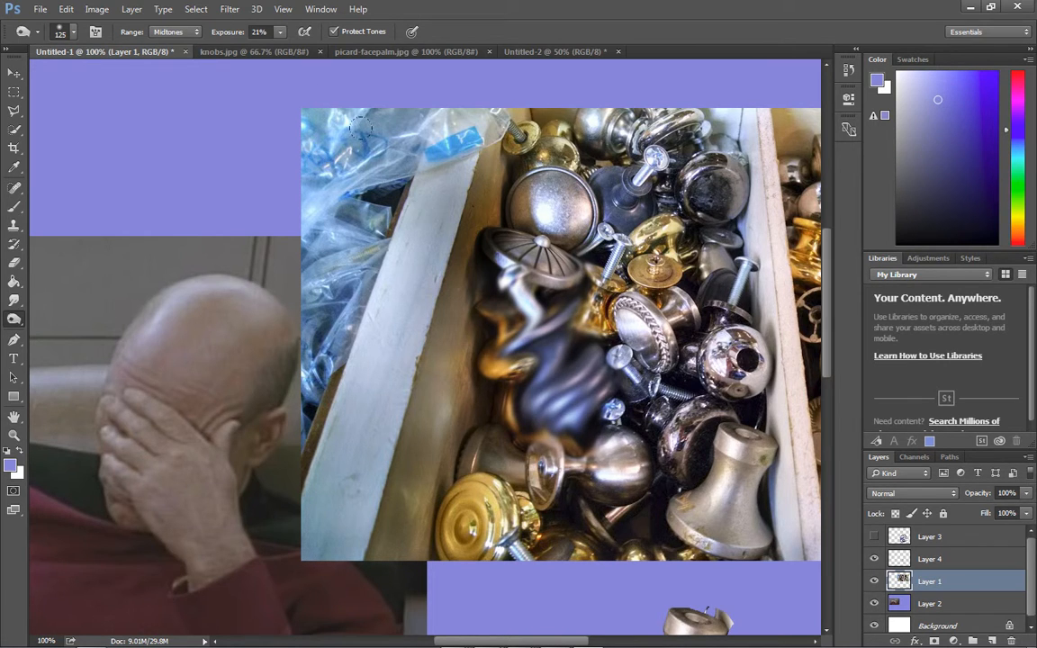
Try burning the midtones of the plastic bags beside the divider at 21% exposure, and undo the strokes
{"action": "left_click", "coordinate": [196, 33]}
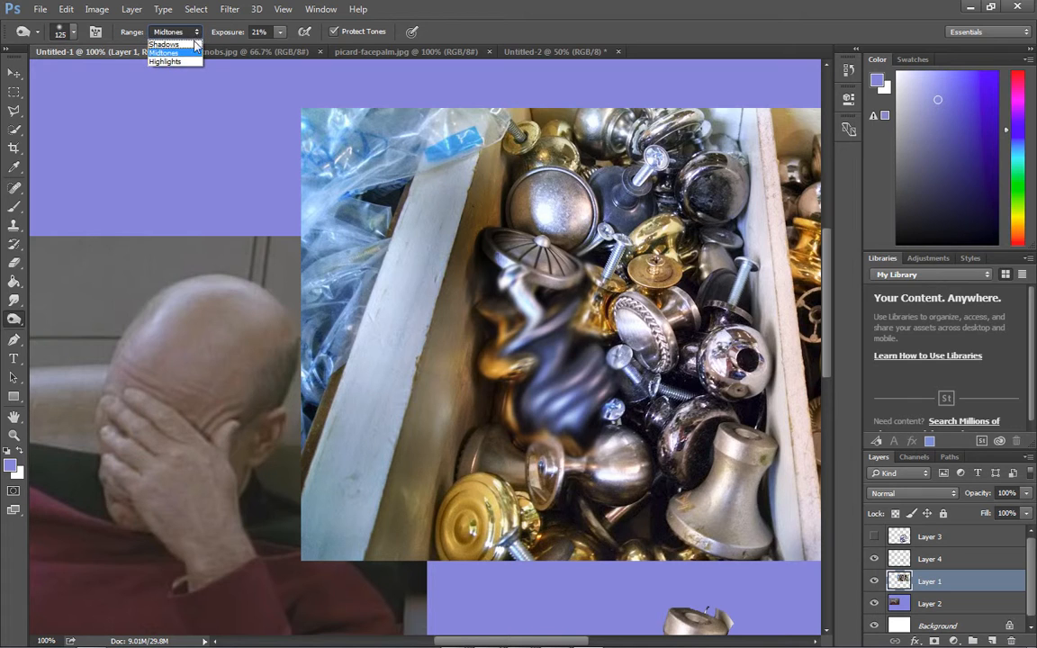
{"action": "left_click", "coordinate": [410, 194]}
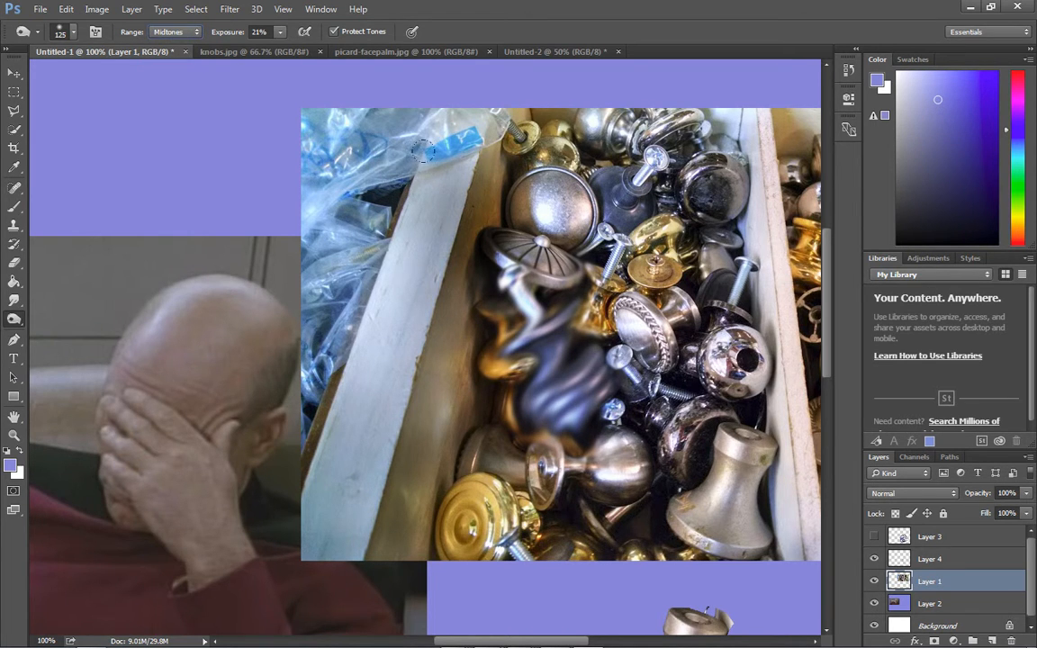
{"action": "mouse_move", "coordinate": [358, 374]}
{"action": "left_mouse_down"}
{"action": "mouse_move", "coordinate": [423, 218]}
{"action": "mouse_move", "coordinate": [356, 364]}
{"action": "left_mouse_up"}
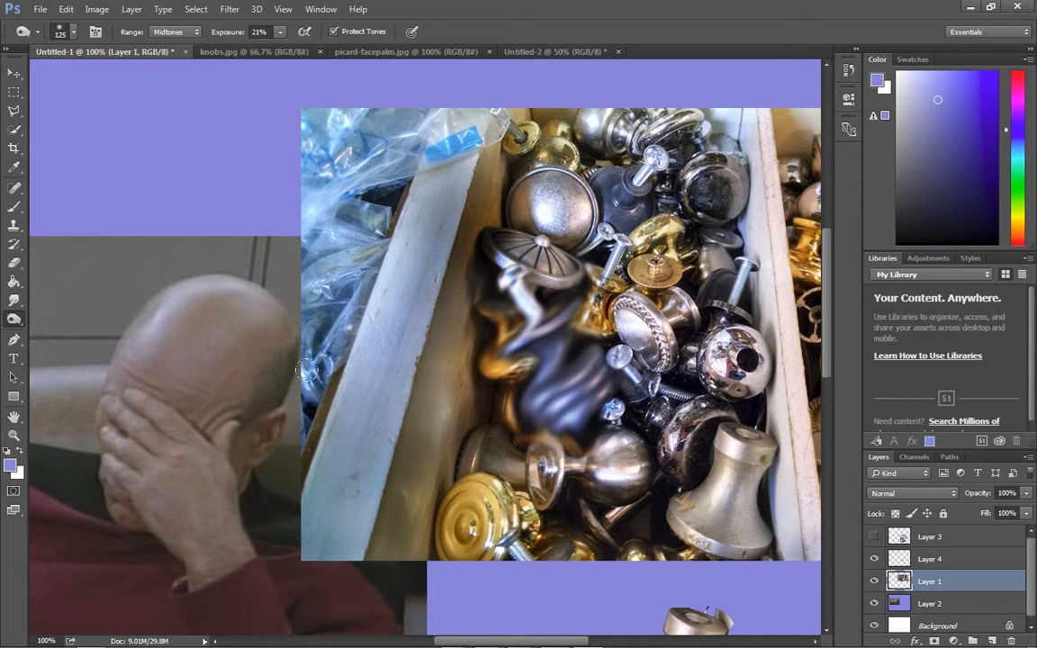
{"action": "key", "text": "ctrl+alt+z"}
{"action": "key", "text": "ctrl+alt+z"}
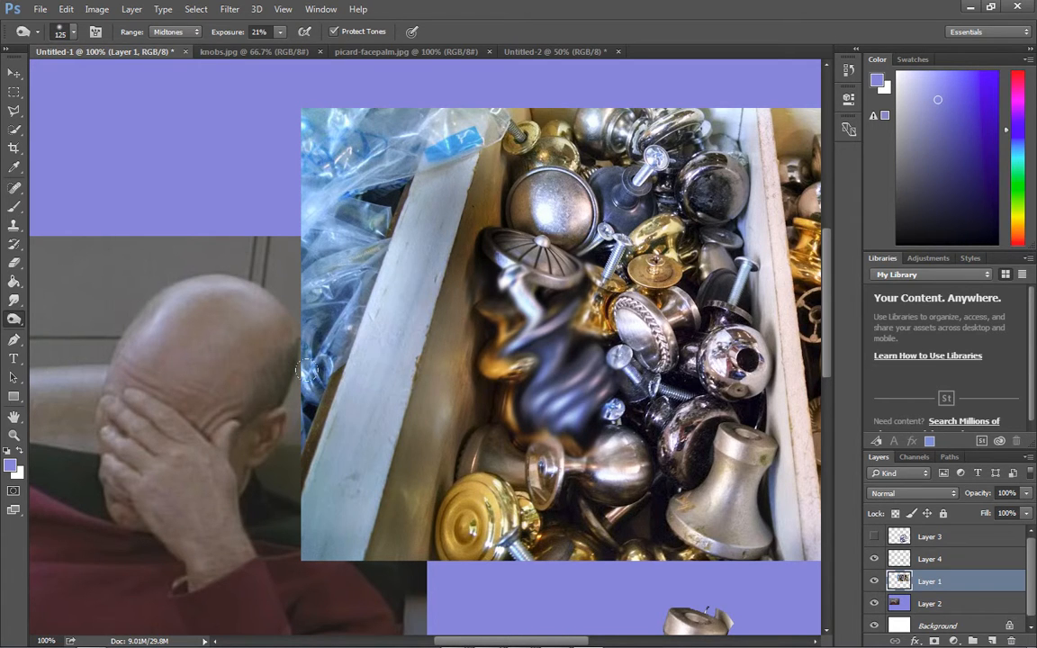
Set the Burn range to Highlights, try darkening the plastic bags, and undo the strokes
{"action": "left_click", "coordinate": [176, 32]}
{"action": "left_click", "coordinate": [167, 61]}
{"action": "mouse_move", "coordinate": [363, 296]}
{"action": "left_mouse_down"}
{"action": "mouse_move", "coordinate": [318, 340]}
{"action": "mouse_move", "coordinate": [353, 302]}
{"action": "mouse_move", "coordinate": [354, 212]}
{"action": "mouse_move", "coordinate": [308, 487]}
{"action": "mouse_move", "coordinate": [396, 268]}
{"action": "mouse_move", "coordinate": [401, 159]}
{"action": "left_mouse_up"}
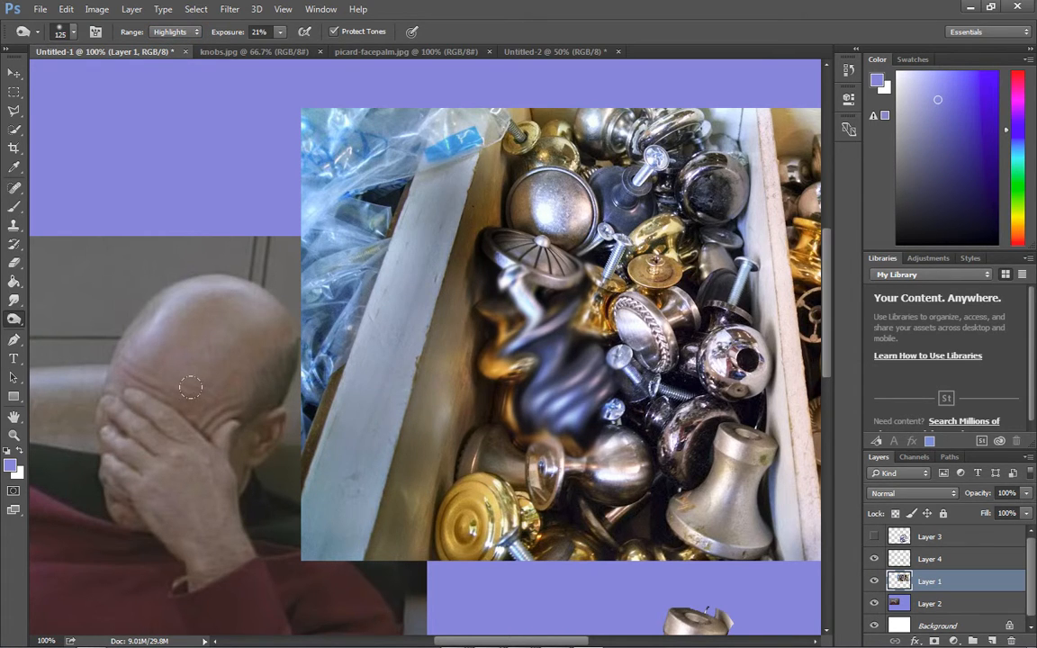
{"action": "key", "text": "ctrl+alt+z"}
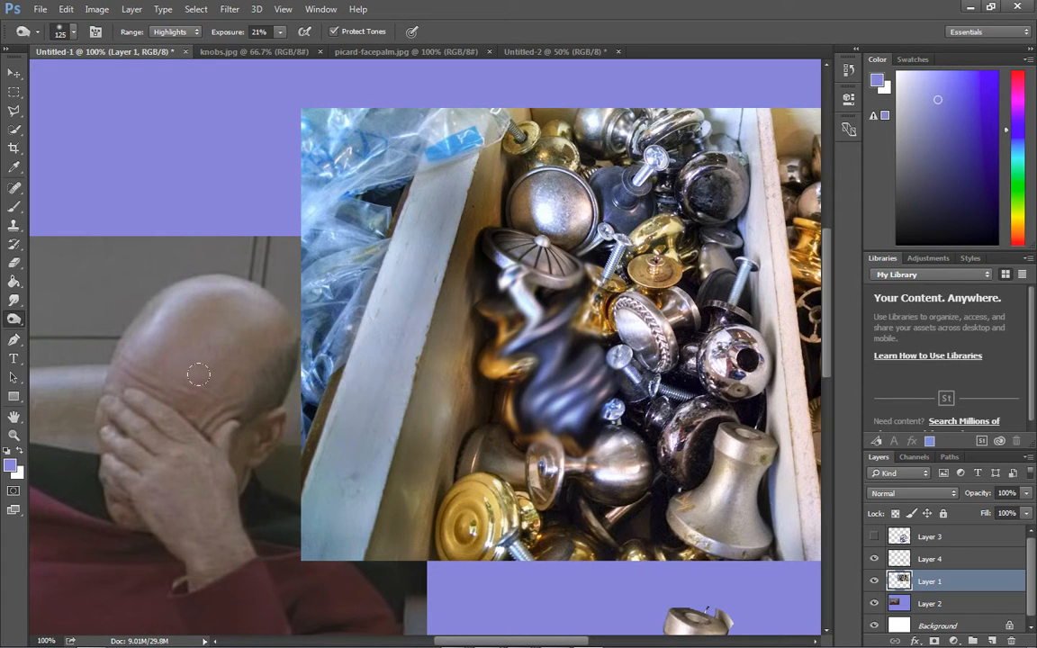
{"action": "key", "text": "ctrl+alt+z"}
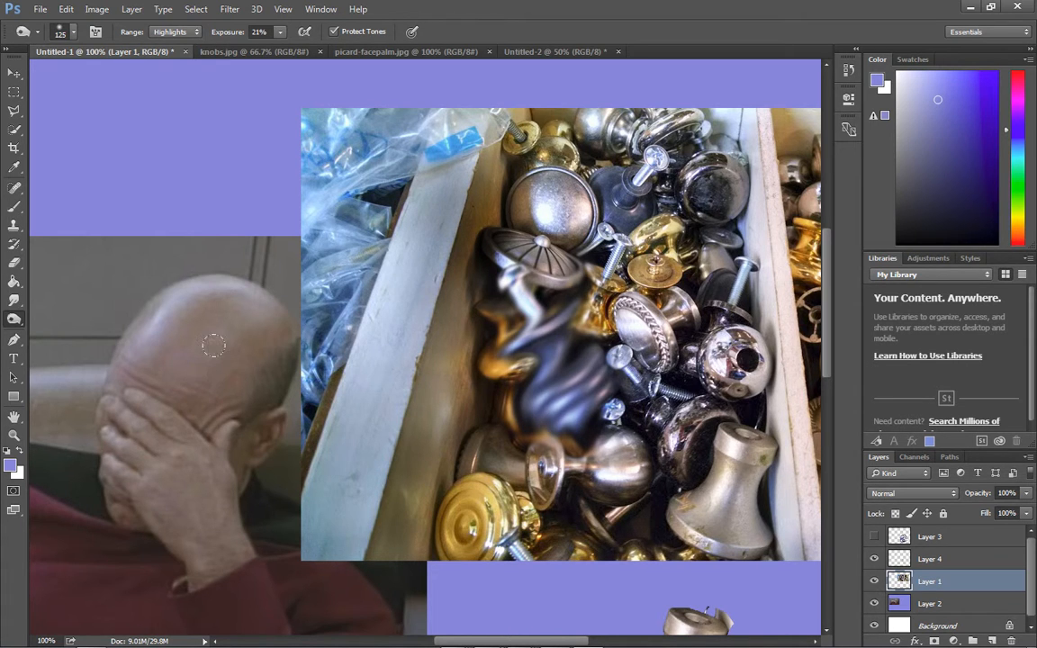
Switch to the Dodge tool and set its exposure to 24% with the range on Midtones
{"action": "right_click", "coordinate": [14, 319]}
{"action": "left_click", "coordinate": [70, 316]}
{"action": "left_click", "coordinate": [280, 33]}
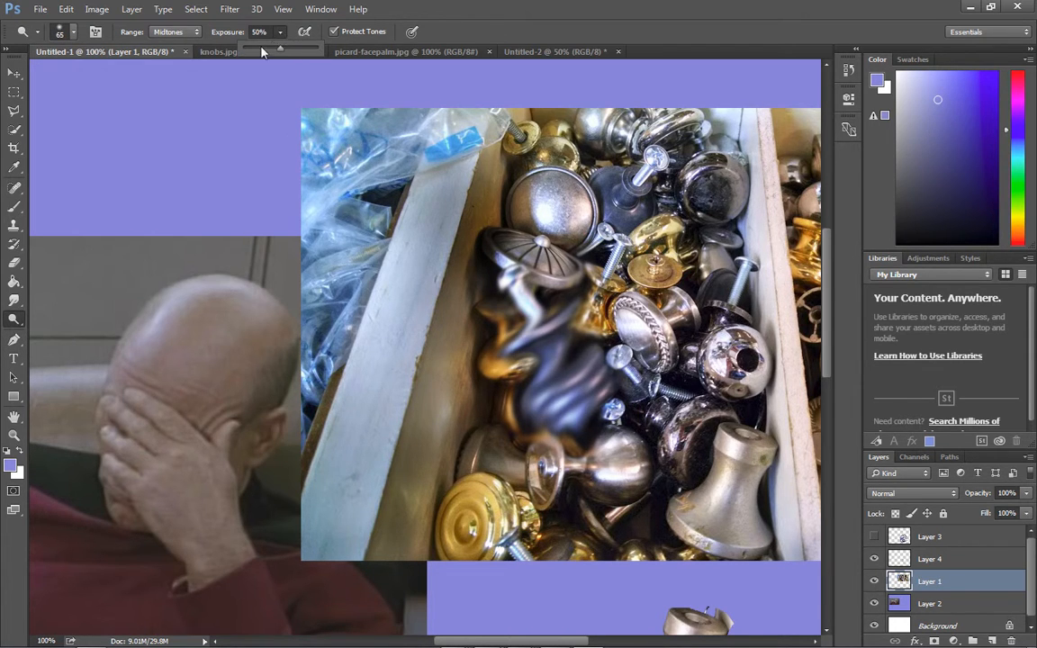
{"action": "left_click_drag", "start_coordinate": [261, 49], "coordinate": [261, 48]}
{"action": "left_click_drag", "start_coordinate": [560, 361], "coordinate": [420, 248]}
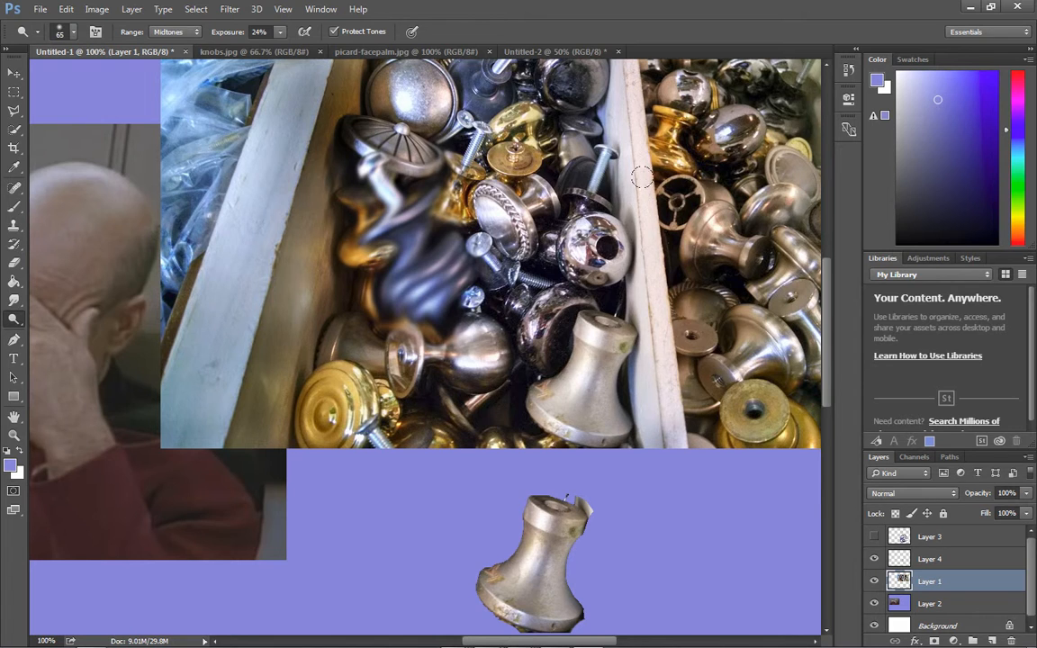
Try the Dodge range on Shadows, and lighten the white dividers of the knob drawer with the range on Highlights
{"action": "left_click", "coordinate": [171, 31]}
{"action": "left_click", "coordinate": [185, 44]}
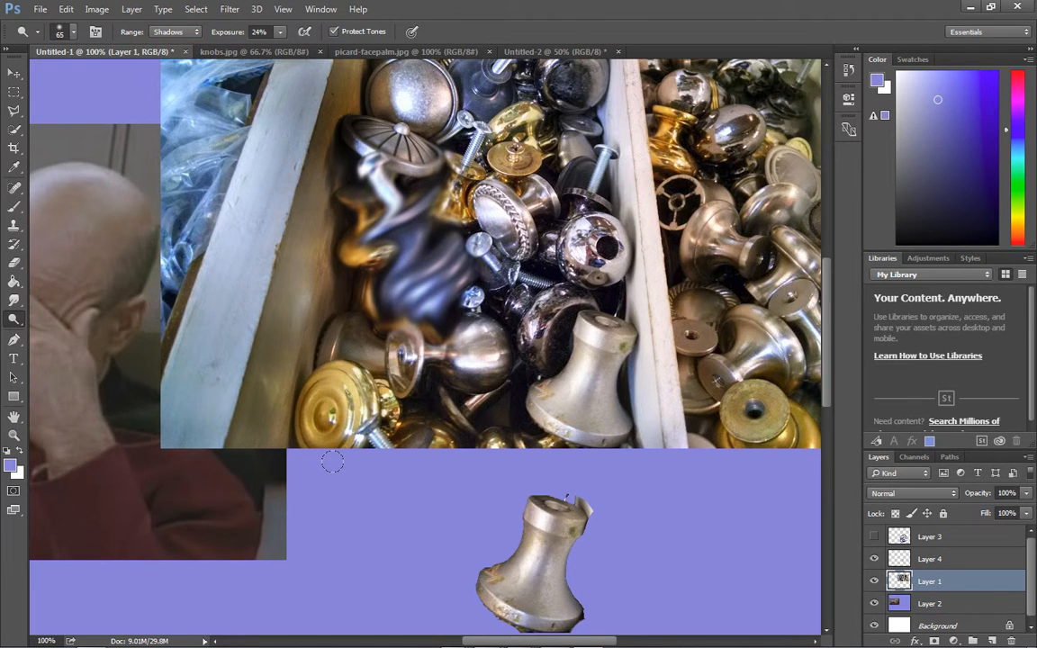
{"action": "left_click", "coordinate": [168, 31]}
{"action": "left_click", "coordinate": [171, 61]}
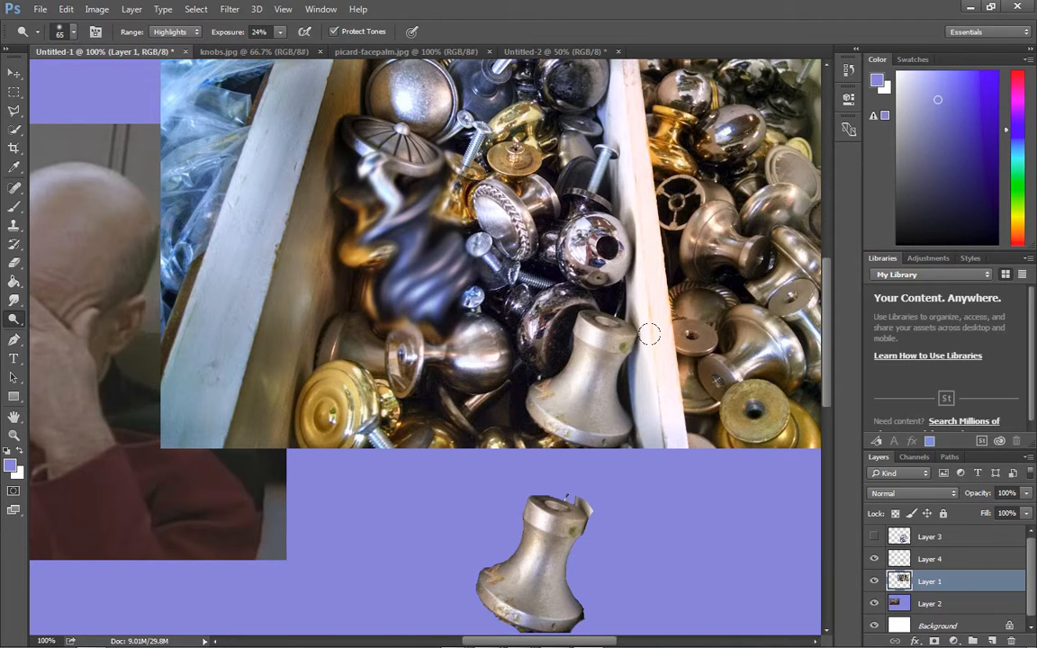
{"action": "left_click_drag", "start_coordinate": [415, 249], "coordinate": [566, 279]}
{"action": "mouse_move", "coordinate": [412, 161]}
{"action": "left_mouse_down"}
{"action": "mouse_move", "coordinate": [438, 91]}
{"action": "mouse_move", "coordinate": [432, 133]}
{"action": "mouse_move", "coordinate": [454, 82]}
{"action": "mouse_move", "coordinate": [416, 82]}
{"action": "mouse_move", "coordinate": [426, 88]}
{"action": "mouse_move", "coordinate": [395, 214]}
{"action": "mouse_move", "coordinate": [444, 139]}
{"action": "mouse_move", "coordinate": [411, 281]}
{"action": "mouse_move", "coordinate": [431, 177]}
{"action": "left_mouse_up"}
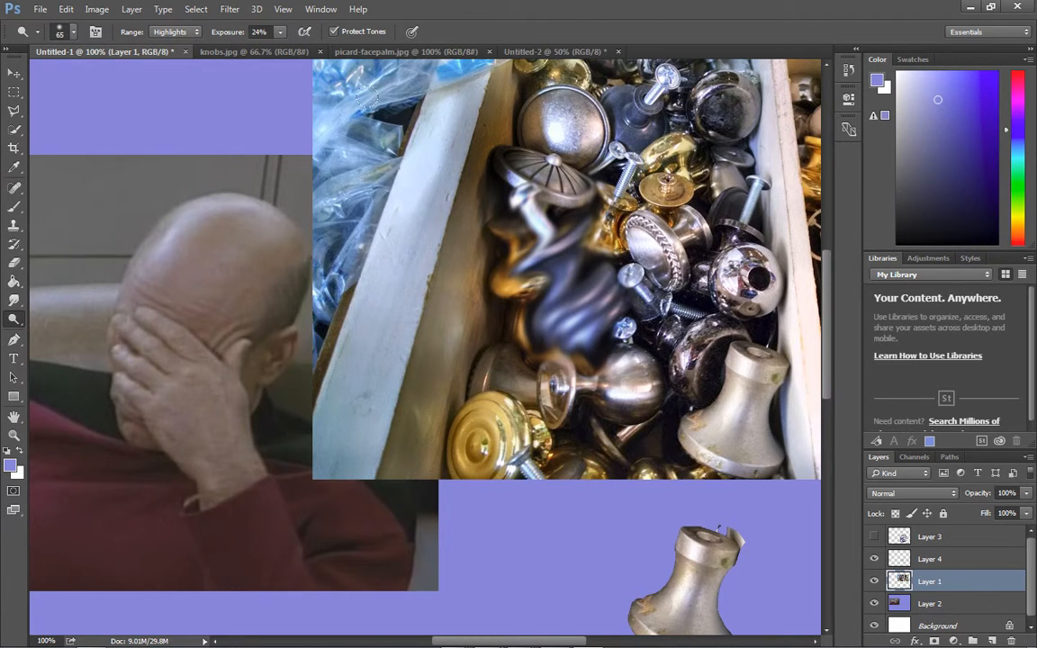
Lighten the divider beside the plastic bags with Dodge exposure at 9%, and set the range to Shadows
{"action": "left_click", "coordinate": [280, 33]}
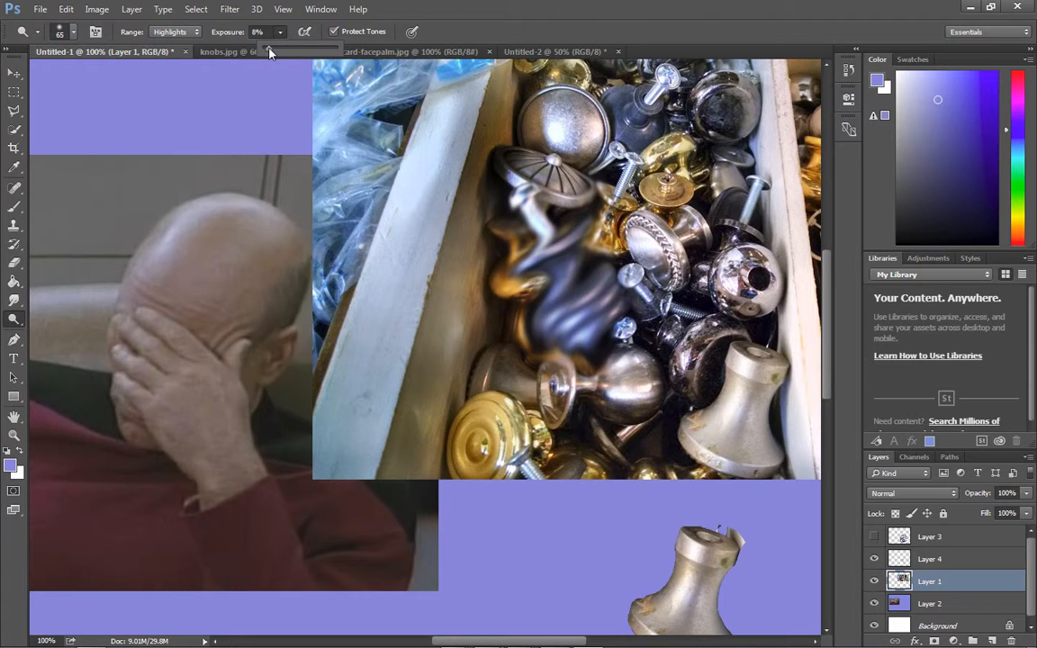
{"action": "left_click", "coordinate": [546, 8]}
{"action": "mouse_move", "coordinate": [458, 103]}
{"action": "left_mouse_down"}
{"action": "mouse_move", "coordinate": [416, 275]}
{"action": "mouse_move", "coordinate": [439, 126]}
{"action": "mouse_move", "coordinate": [405, 234]}
{"action": "mouse_move", "coordinate": [445, 109]}
{"action": "mouse_move", "coordinate": [398, 285]}
{"action": "mouse_move", "coordinate": [344, 405]}
{"action": "mouse_move", "coordinate": [353, 312]}
{"action": "mouse_move", "coordinate": [300, 460]}
{"action": "mouse_move", "coordinate": [336, 387]}
{"action": "mouse_move", "coordinate": [305, 495]}
{"action": "mouse_move", "coordinate": [350, 397]}
{"action": "mouse_move", "coordinate": [326, 489]}
{"action": "mouse_move", "coordinate": [368, 370]}
{"action": "mouse_move", "coordinate": [350, 486]}
{"action": "left_mouse_up"}
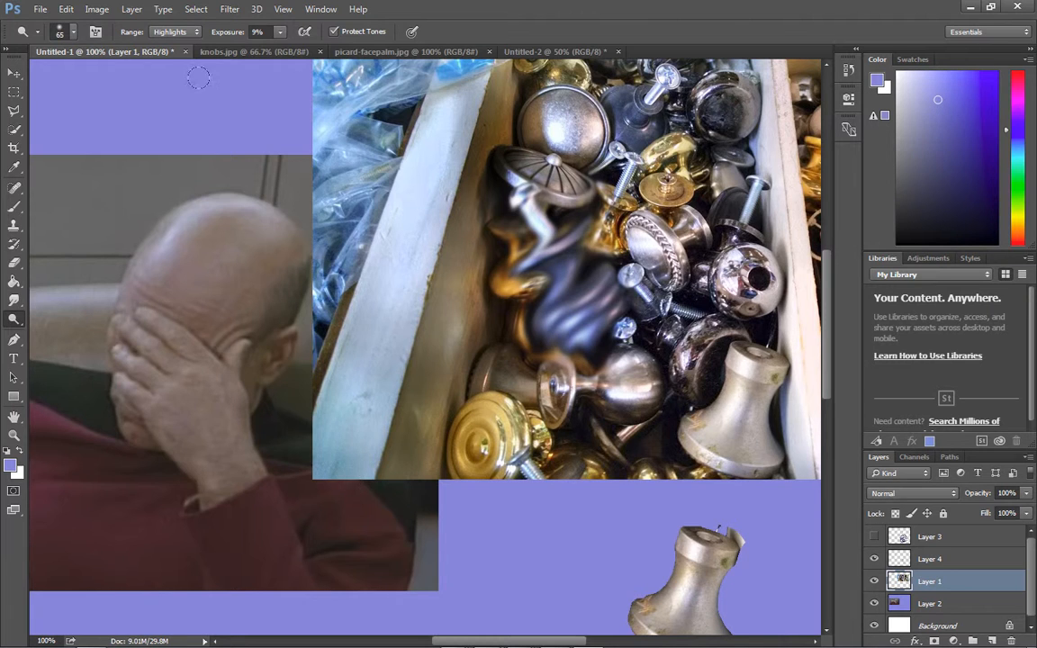
{"action": "left_click", "coordinate": [175, 32]}
{"action": "left_click", "coordinate": [181, 45]}
Select the Clone Stamp tool and enlarge its brush to 300 px with the whole canvas in view
{"action": "left_click", "coordinate": [14, 300]}
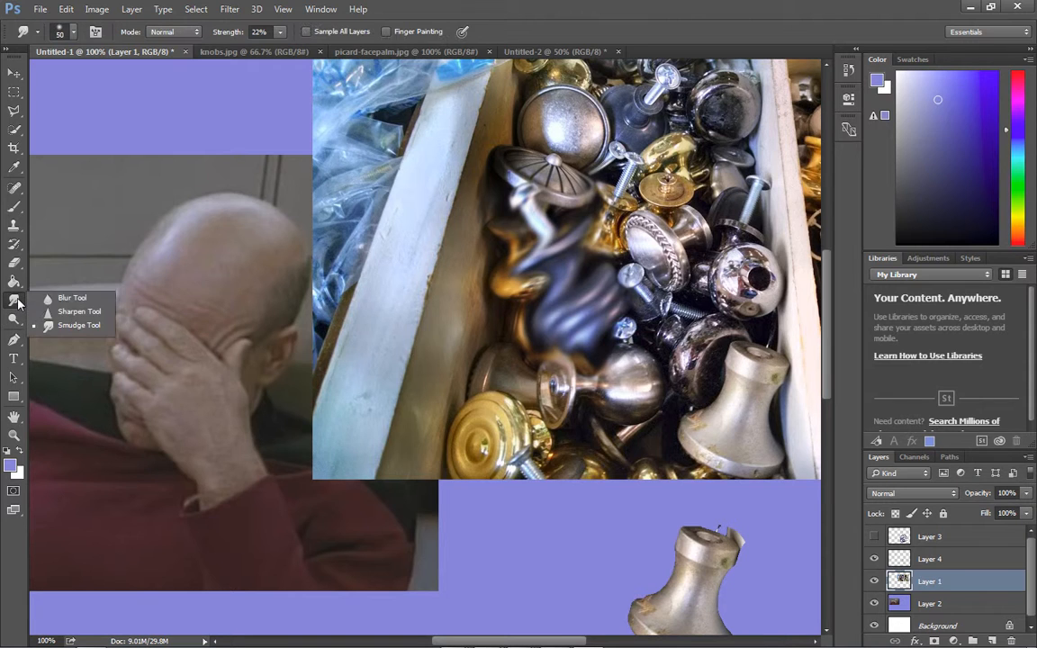
{"action": "left_click", "coordinate": [47, 299]}
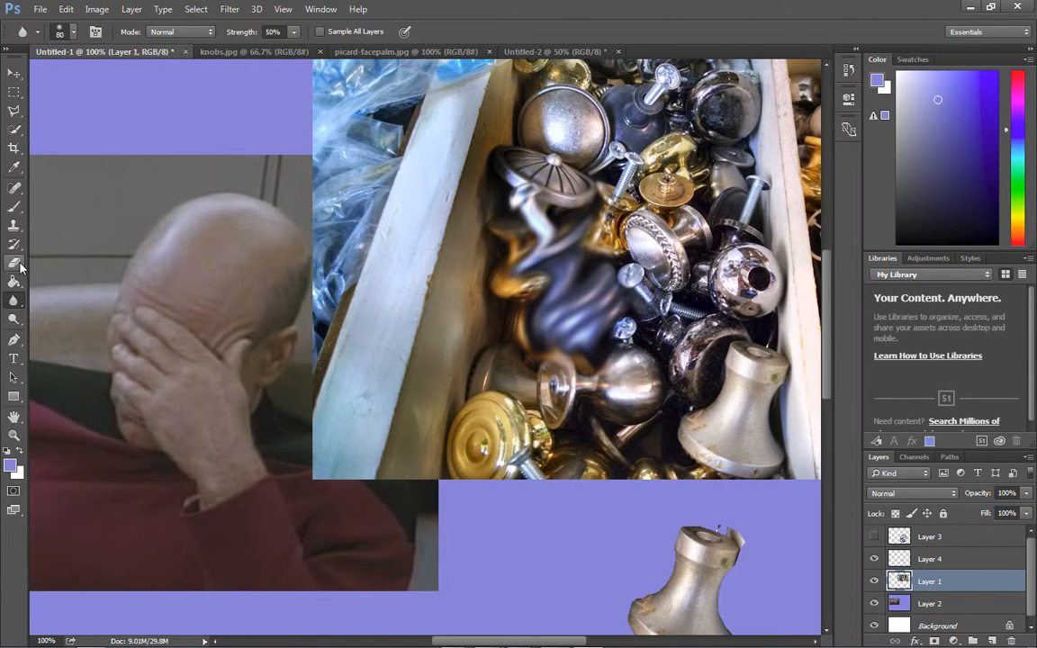
{"action": "left_click", "coordinate": [14, 225]}
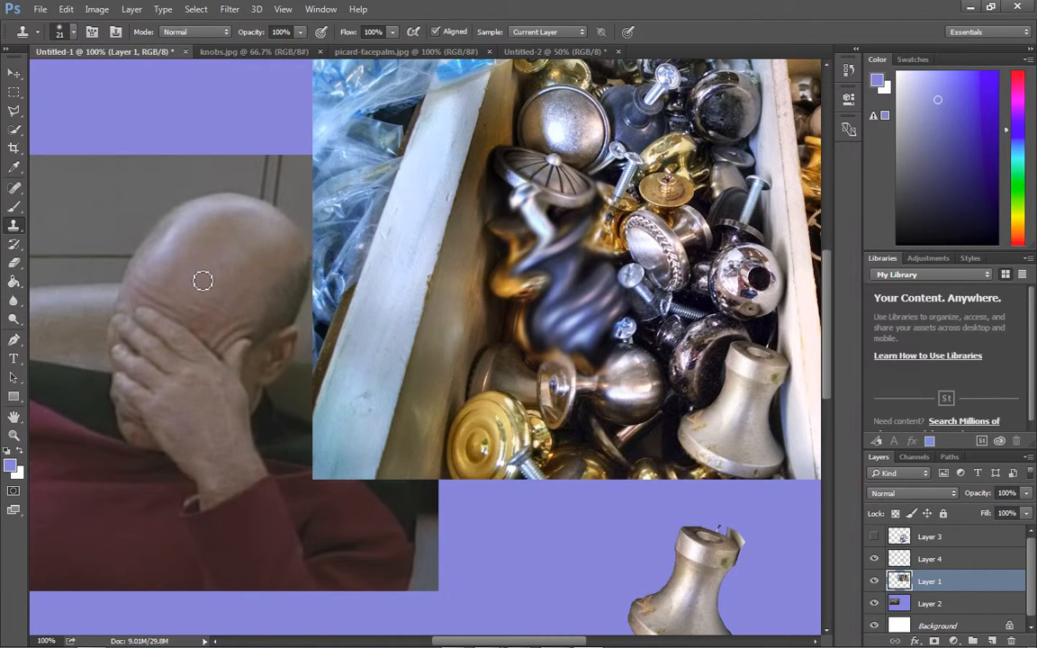
{"action": "key", "text": "ctrl+minus"}
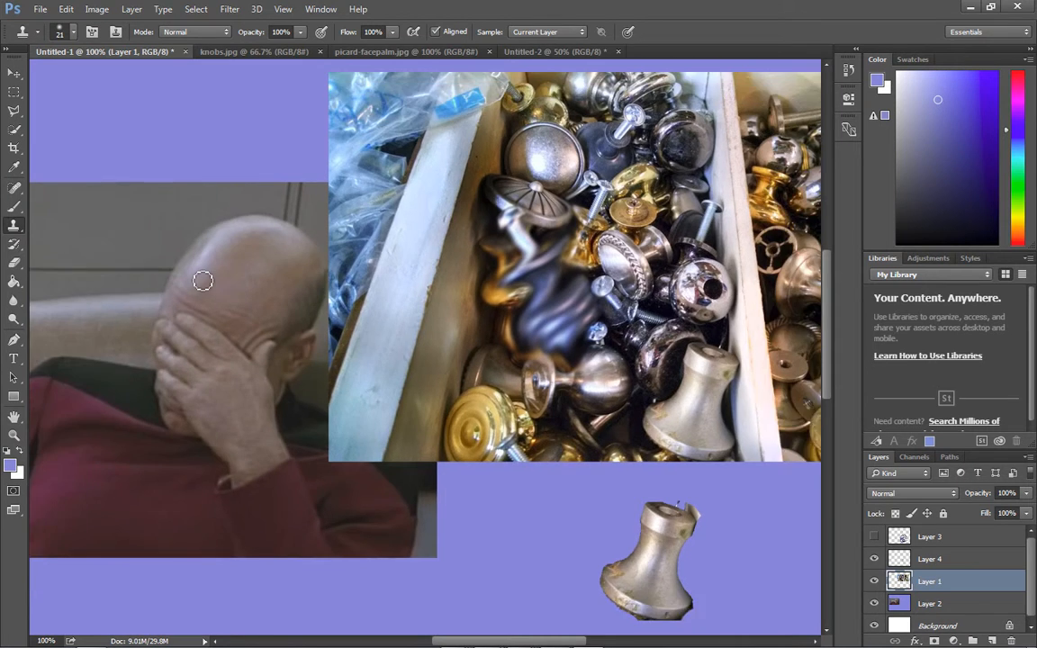
{"action": "mouse_move", "coordinate": [451, 276]}
{"action": "left_mouse_down"}
{"action": "mouse_move", "coordinate": [238, 214]}
{"action": "mouse_move", "coordinate": [252, 220]}
{"action": "left_mouse_up"}
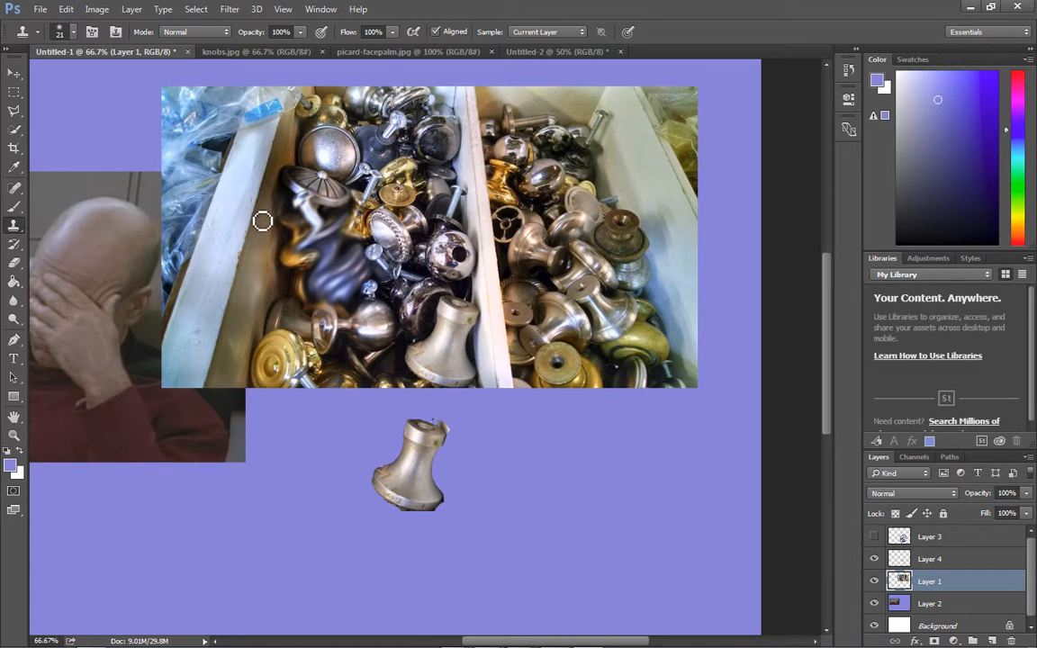
{"action": "left_click_drag", "start_coordinate": [576, 455], "coordinate": [512, 407]}
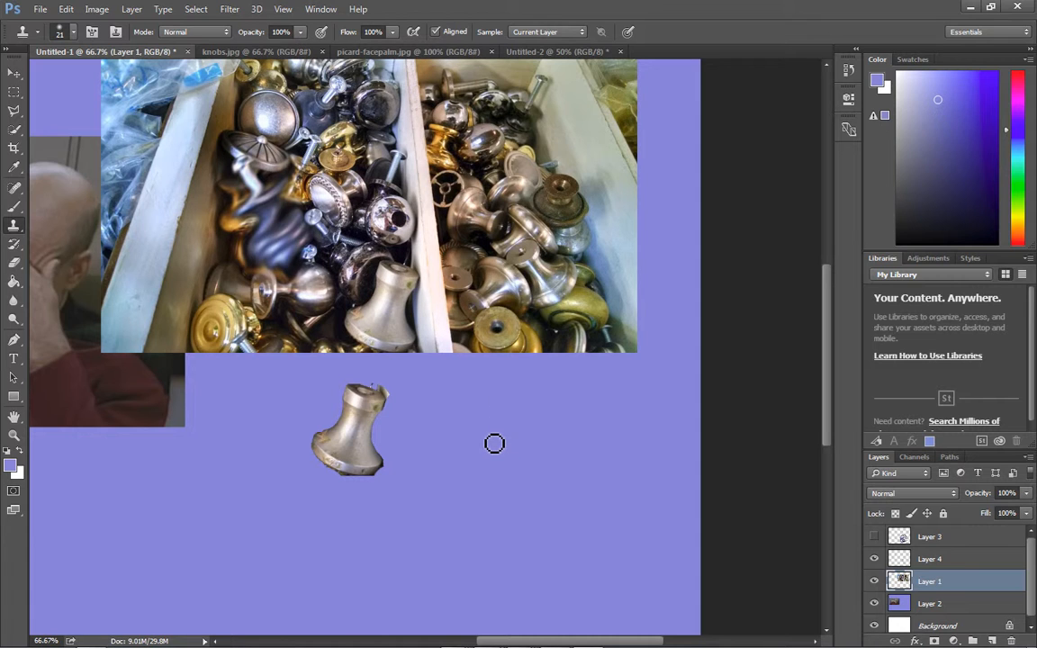
{"action": "key", "text": "bracketright"}
{"action": "key", "text": "ctrl+minus"}
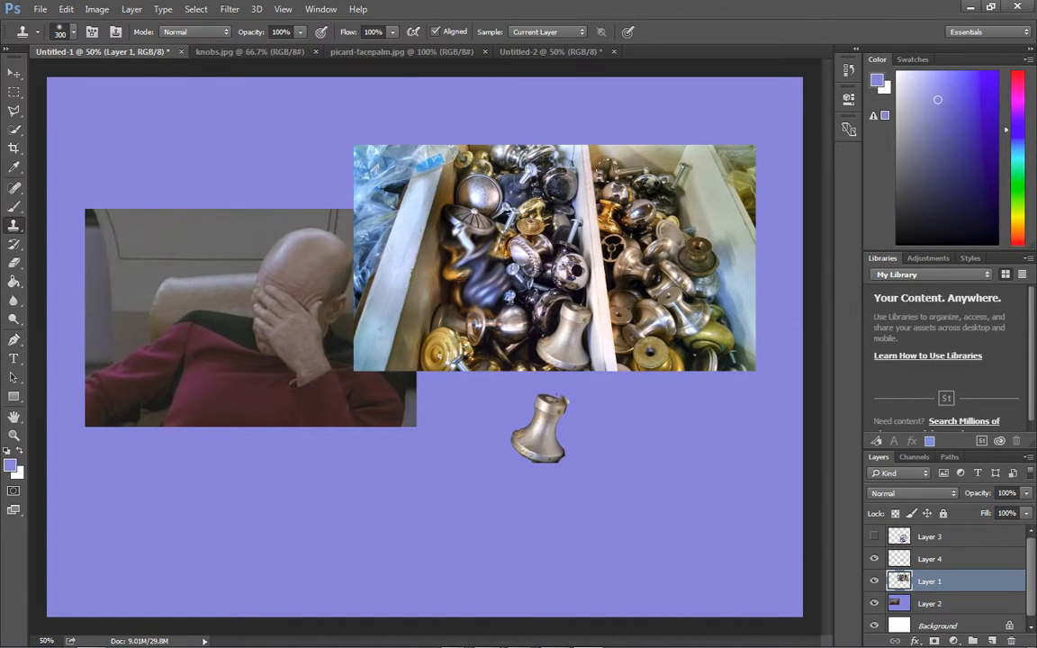
Sample the knobs in the drawer photo and clone the whole photo onto the blue area below it on Layer 1
{"action": "key", "text": "alt"}
{"action": "key", "text": "alt"}
{"action": "left_click", "coordinate": [635, 218], "text": "alt"}
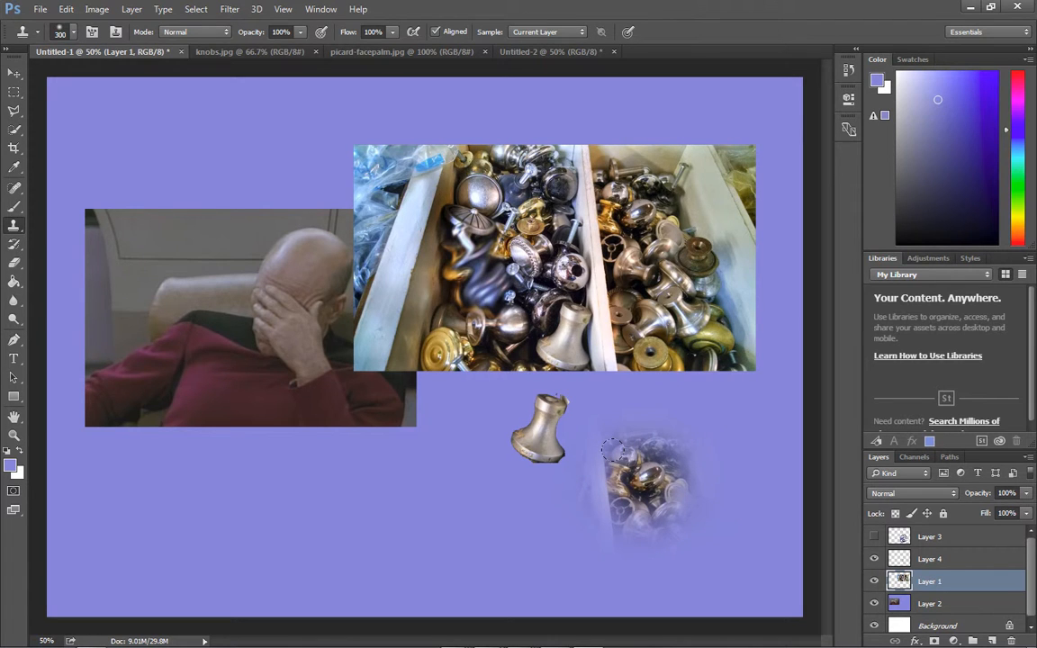
{"action": "mouse_move", "coordinate": [650, 468]}
{"action": "left_mouse_down"}
{"action": "mouse_move", "coordinate": [708, 466]}
{"action": "mouse_move", "coordinate": [684, 415]}
{"action": "mouse_move", "coordinate": [620, 399]}
{"action": "mouse_move", "coordinate": [571, 405]}
{"action": "mouse_move", "coordinate": [534, 447]}
{"action": "mouse_move", "coordinate": [538, 571]}
{"action": "mouse_move", "coordinate": [486, 550]}
{"action": "mouse_move", "coordinate": [469, 395]}
{"action": "mouse_move", "coordinate": [418, 410]}
{"action": "mouse_move", "coordinate": [432, 483]}
{"action": "mouse_move", "coordinate": [416, 555]}
{"action": "mouse_move", "coordinate": [333, 547]}
{"action": "mouse_move", "coordinate": [332, 468]}
{"action": "mouse_move", "coordinate": [346, 398]}
{"action": "mouse_move", "coordinate": [495, 386]}
{"action": "mouse_move", "coordinate": [547, 389]}
{"action": "mouse_move", "coordinate": [357, 434]}
{"action": "mouse_move", "coordinate": [359, 563]}
{"action": "mouse_move", "coordinate": [625, 561]}
{"action": "mouse_move", "coordinate": [742, 395]}
{"action": "mouse_move", "coordinate": [651, 392]}
{"action": "left_mouse_up"}
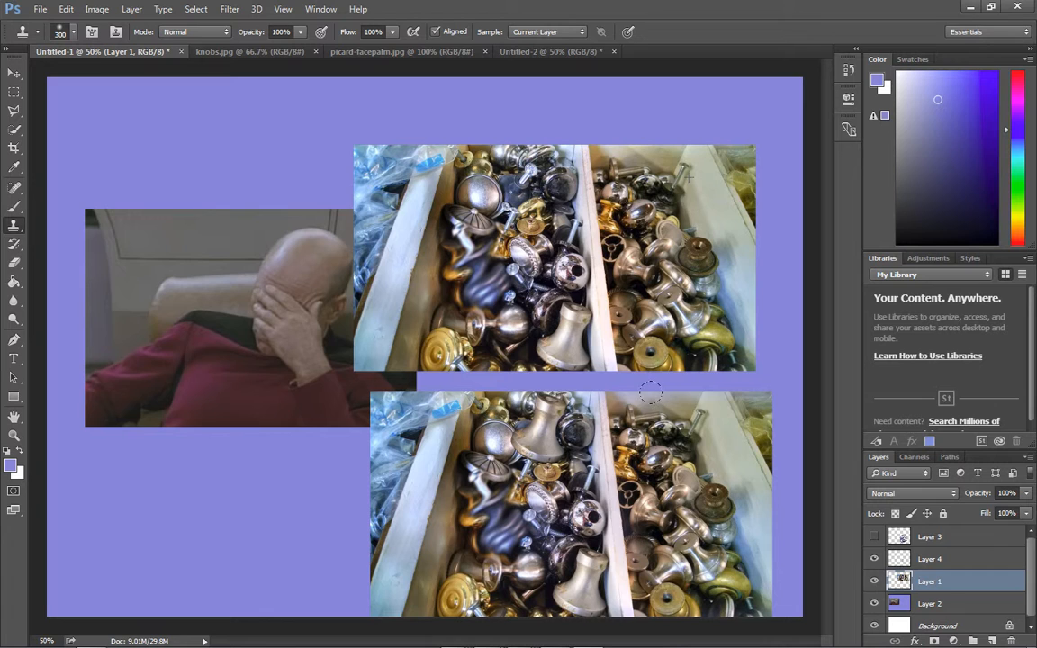
{"action": "left_click_drag", "start_coordinate": [342, 378], "coordinate": [346, 378]}
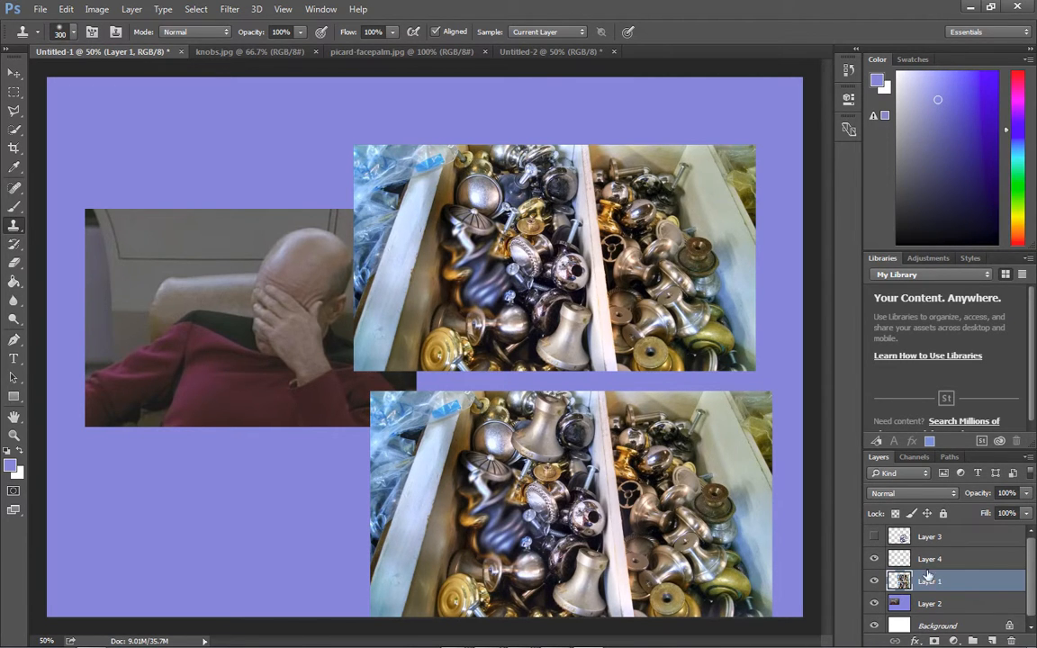
Hide Layer 1 and make Layer 2, holding the facepalm photo, the active layer
{"action": "left_click", "coordinate": [874, 582]}
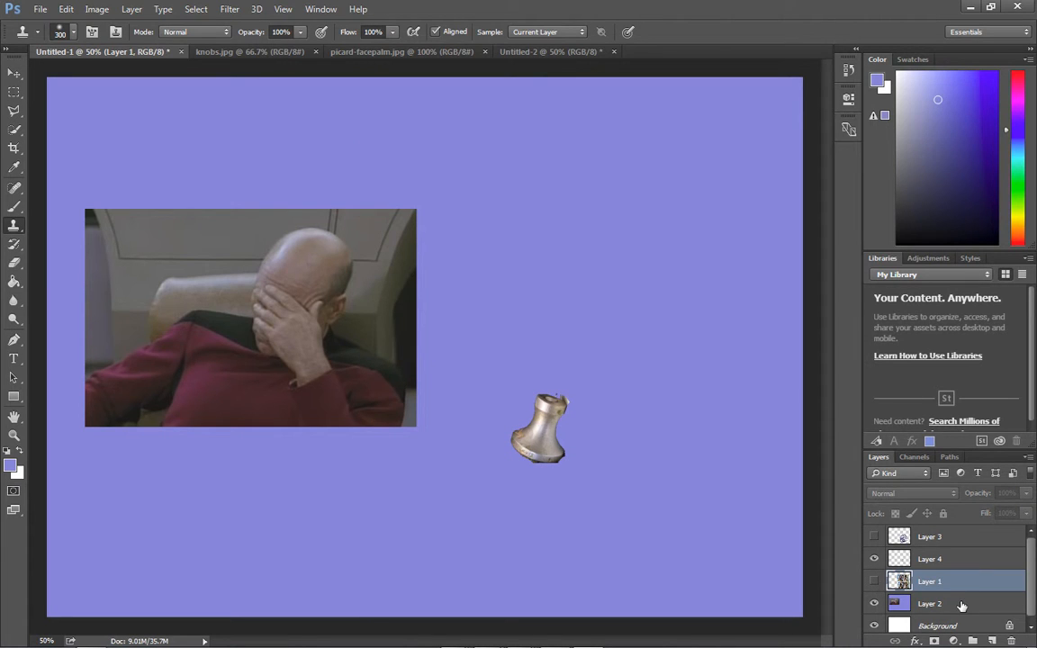
{"action": "left_click", "coordinate": [894, 605]}
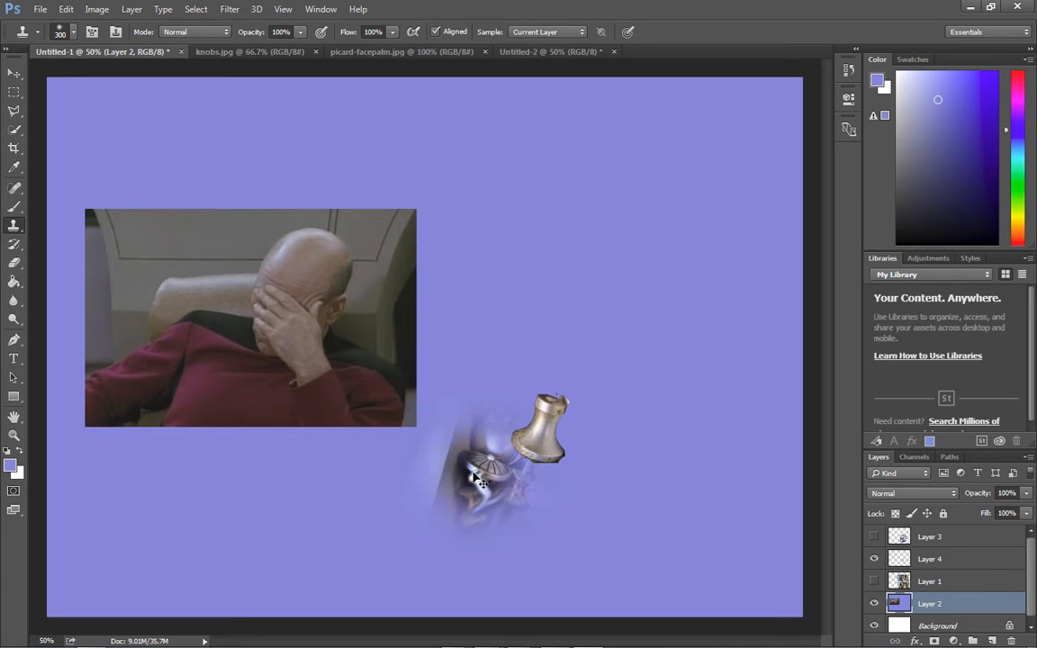
{"action": "key", "text": "ctrl+plus"}
{"action": "key", "text": "ctrl+plus"}
{"action": "left_click_drag", "start_coordinate": [517, 377], "coordinate": [822, 487]}
{"action": "mouse_move", "coordinate": [468, 493]}
{"action": "left_mouse_down"}
{"action": "mouse_move", "coordinate": [715, 463]}
{"action": "mouse_move", "coordinate": [583, 508]}
{"action": "left_mouse_up"}
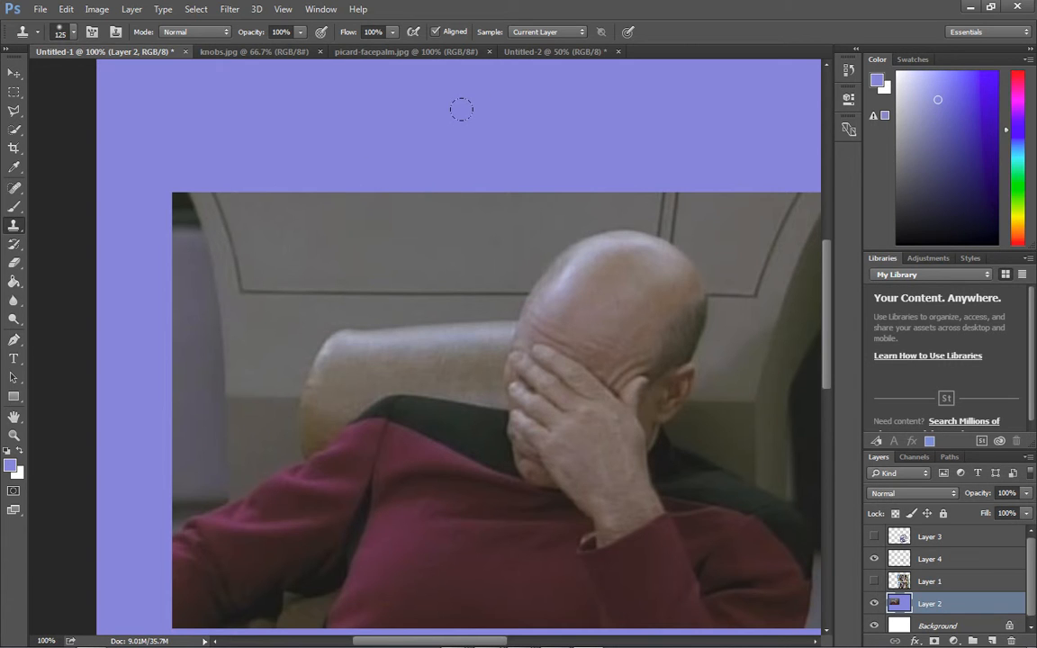
Sample the grey wall color from the facepalm photo and brush a soft stroke at 48% opacity above it
{"action": "key", "text": "i"}
{"action": "left_click", "coordinate": [358, 215]}
{"action": "key", "text": "b"}
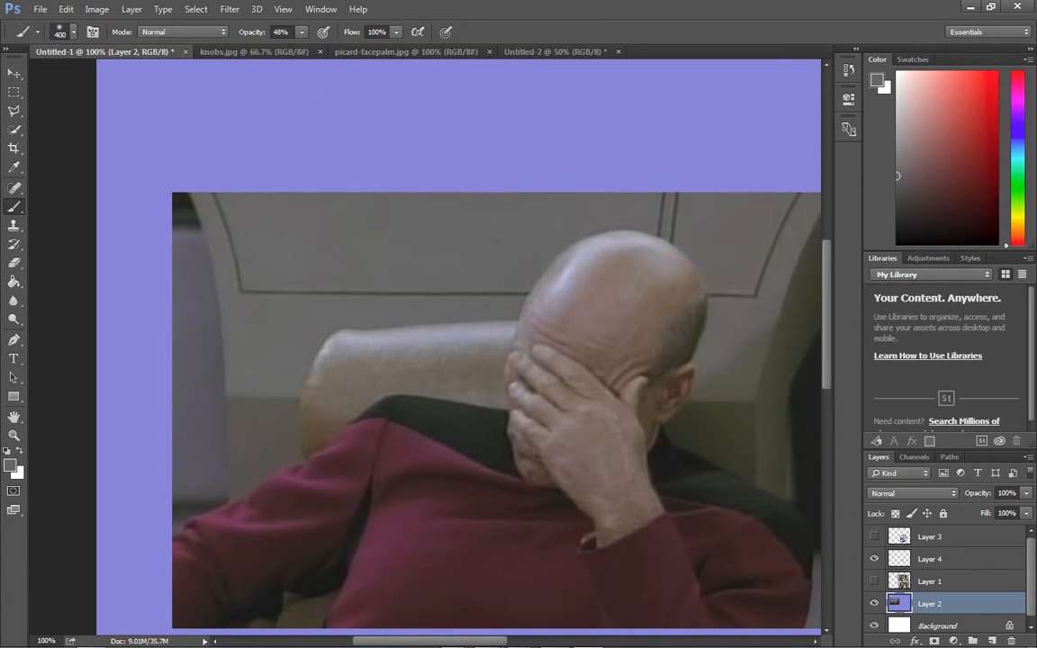
{"action": "mouse_move", "coordinate": [335, 104]}
{"action": "left_mouse_down"}
{"action": "mouse_move", "coordinate": [315, 109]}
{"action": "mouse_move", "coordinate": [428, 101]}
{"action": "left_mouse_up"}
Paint a solid grey band above the facepalm photo using a hard-edged 125 px brush at 100% opacity
{"action": "left_click", "coordinate": [303, 32]}
{"action": "left_click_drag", "start_coordinate": [337, 52], "coordinate": [341, 52]}
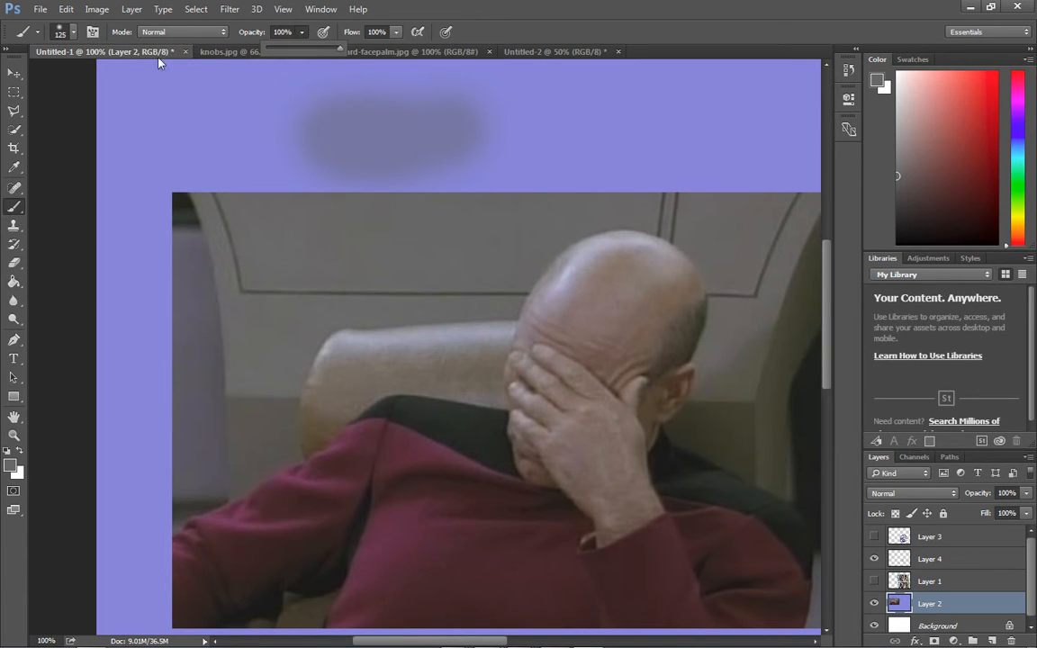
{"action": "left_click", "coordinate": [74, 34]}
{"action": "mouse_move", "coordinate": [140, 111]}
{"action": "left_mouse_down"}
{"action": "mouse_move", "coordinate": [323, 104]}
{"action": "mouse_move", "coordinate": [410, 125]}
{"action": "mouse_move", "coordinate": [279, 130]}
{"action": "left_mouse_up"}
{"action": "left_click", "coordinate": [584, 6]}
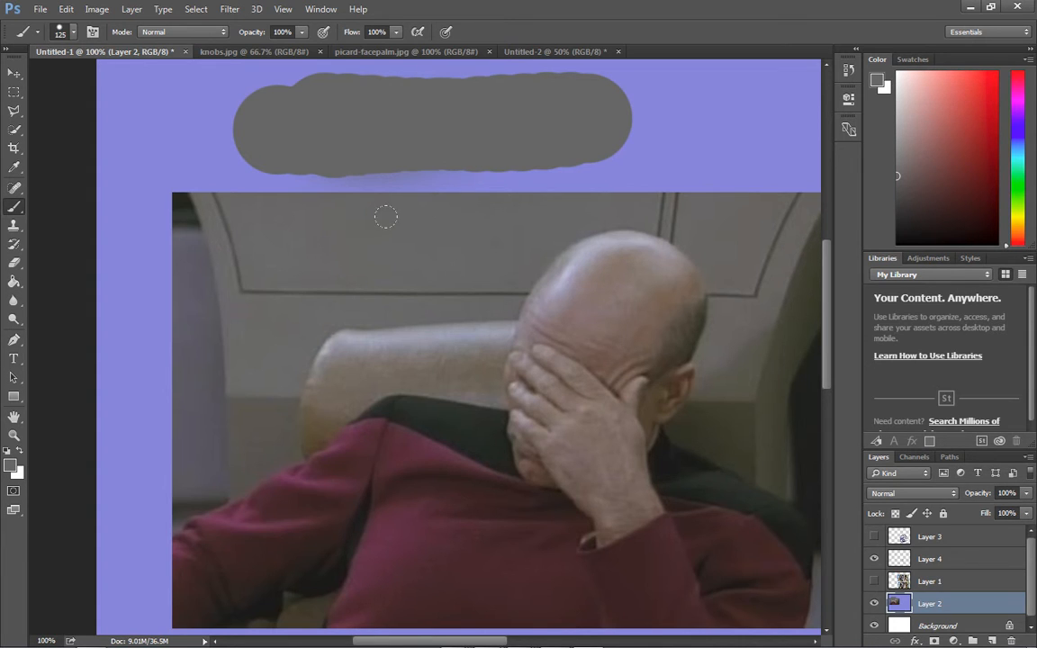
Switch to the 45 px Pencil at 100% opacity and extend the grey band down to the photo's upper edge
{"action": "right_click", "coordinate": [14, 206]}
{"action": "left_click", "coordinate": [72, 217]}
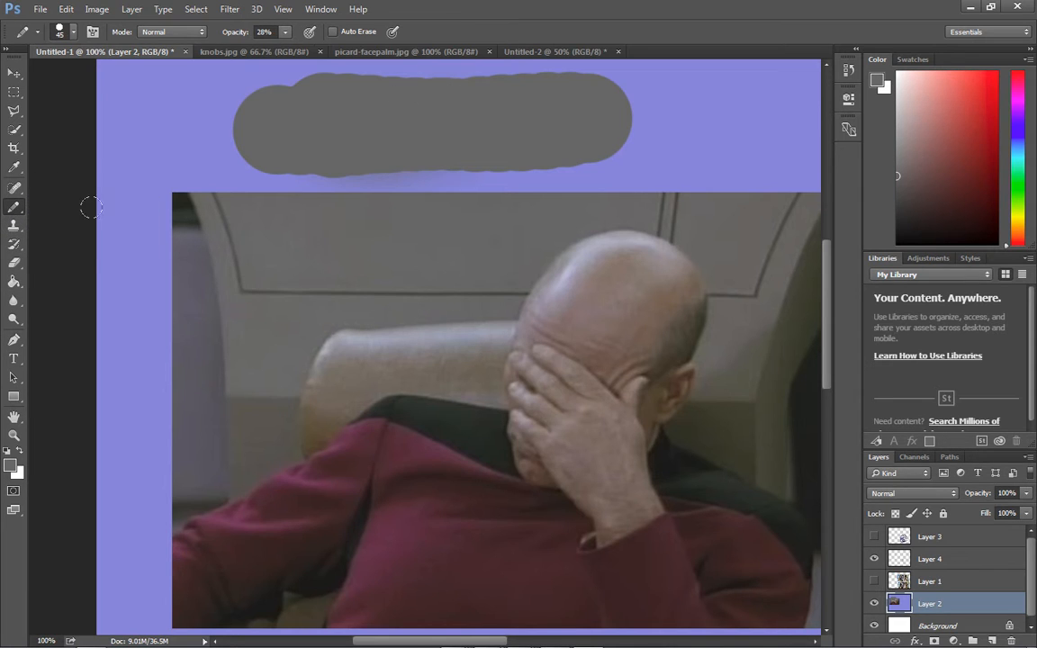
{"action": "left_click_drag", "start_coordinate": [227, 164], "coordinate": [305, 164]}
{"action": "left_click", "coordinate": [287, 35]}
{"action": "left_click_drag", "start_coordinate": [293, 55], "coordinate": [382, 46]}
{"action": "mouse_move", "coordinate": [223, 157]}
{"action": "left_mouse_down"}
{"action": "mouse_move", "coordinate": [391, 166]}
{"action": "mouse_move", "coordinate": [603, 154]}
{"action": "mouse_move", "coordinate": [222, 166]}
{"action": "mouse_move", "coordinate": [235, 169]}
{"action": "mouse_move", "coordinate": [648, 162]}
{"action": "left_mouse_up"}
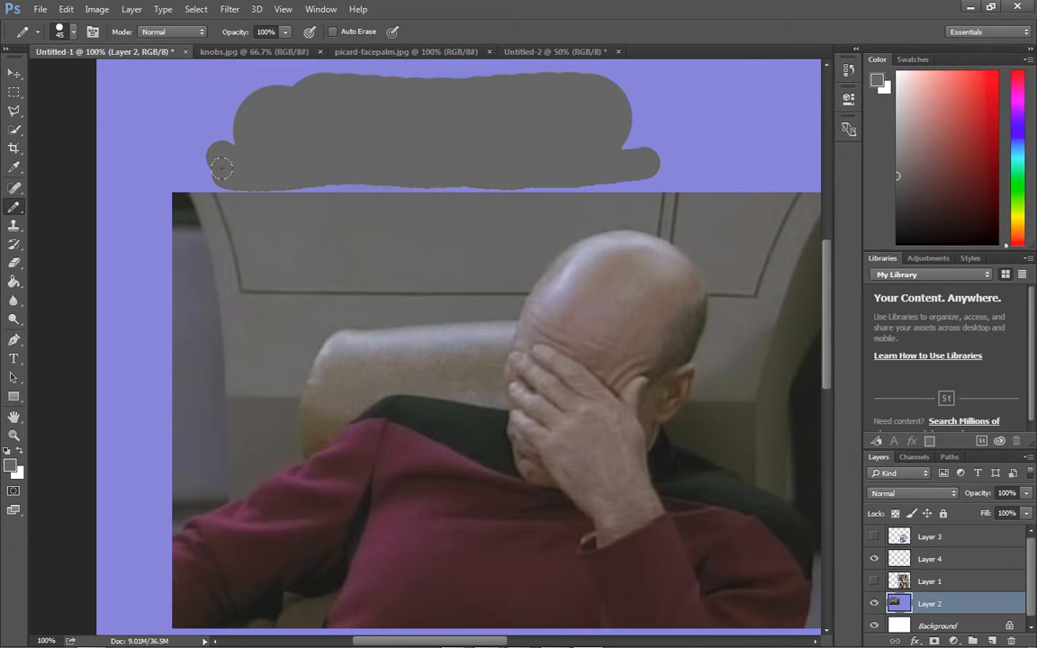
{"action": "mouse_move", "coordinate": [222, 170]}
{"action": "left_mouse_down"}
{"action": "mouse_move", "coordinate": [655, 159]}
{"action": "mouse_move", "coordinate": [628, 143]}
{"action": "mouse_move", "coordinate": [630, 117]}
{"action": "mouse_move", "coordinate": [640, 152]}
{"action": "mouse_move", "coordinate": [523, 158]}
{"action": "left_mouse_up"}
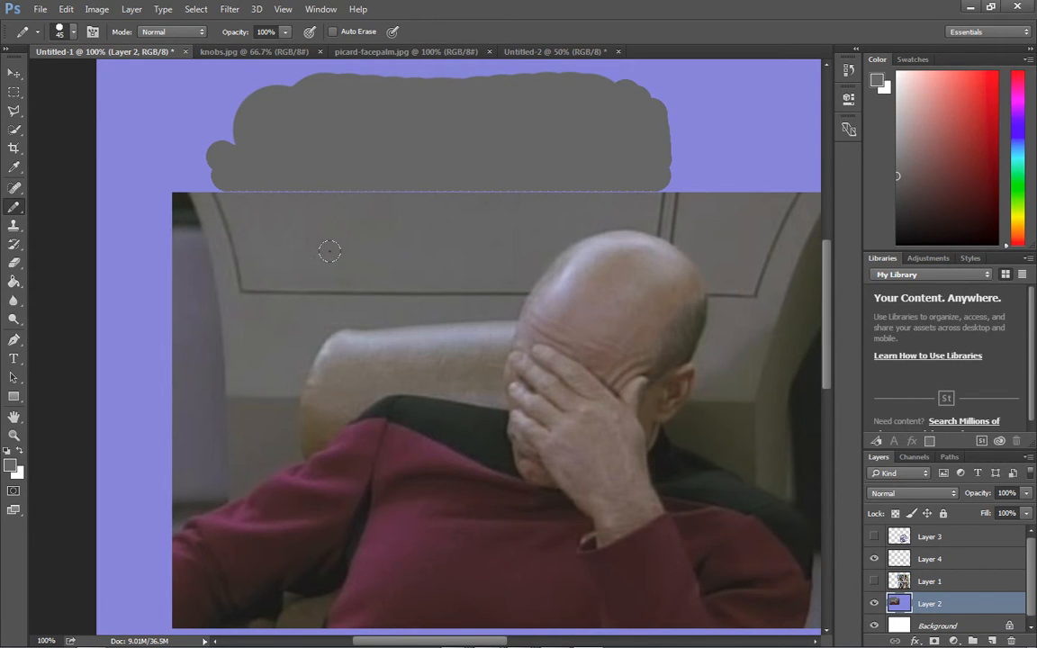
Reduce the Clone Stamp brush to 80 px and clone the photo's wall texture over the first part of the grey band
{"action": "left_click", "coordinate": [14, 226]}
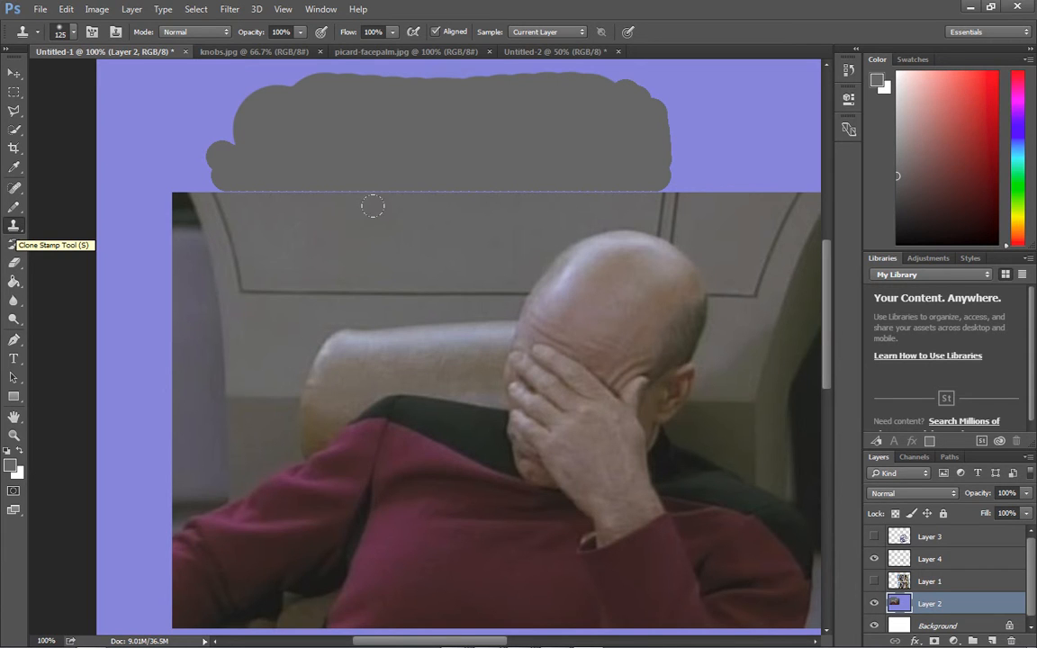
{"action": "key", "text": "bracketleft"}
{"action": "key", "text": "bracketleft"}
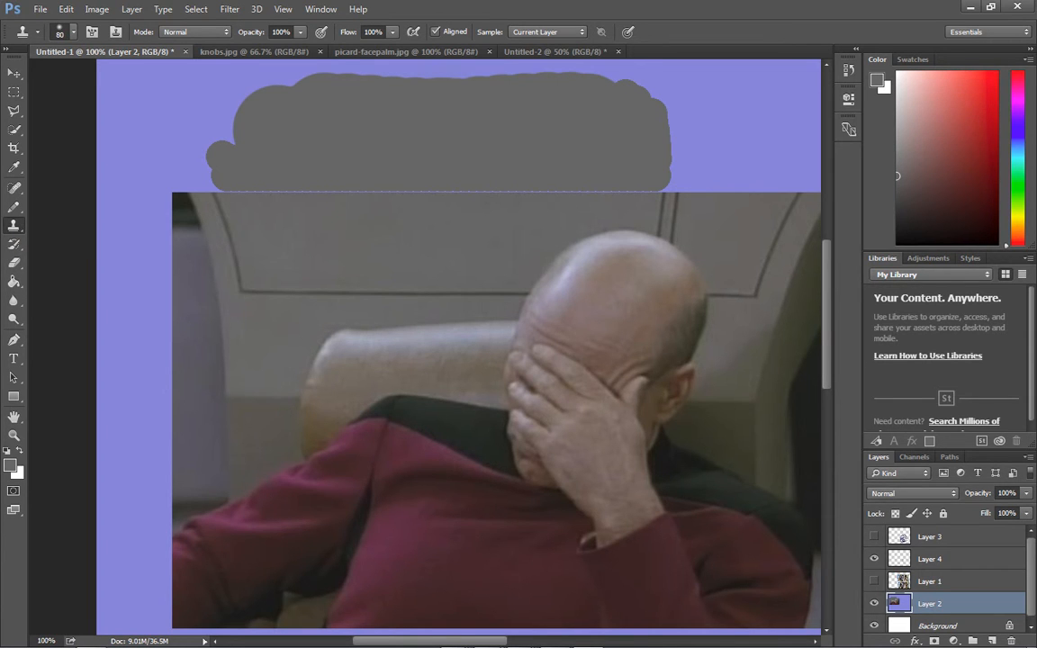
{"action": "left_click_drag", "start_coordinate": [337, 262], "coordinate": [354, 250]}
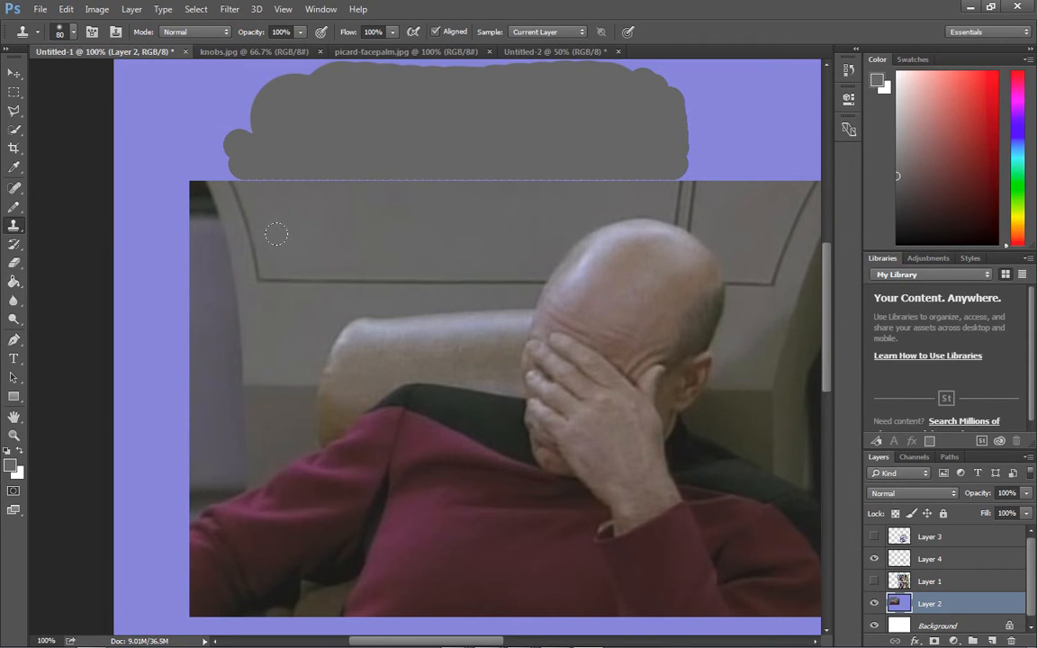
{"action": "mouse_move", "coordinate": [245, 151]}
{"action": "left_mouse_down"}
{"action": "mouse_move", "coordinate": [457, 157]}
{"action": "mouse_move", "coordinate": [451, 127]}
{"action": "mouse_move", "coordinate": [371, 133]}
{"action": "mouse_move", "coordinate": [246, 120]}
{"action": "mouse_move", "coordinate": [255, 86]}
{"action": "mouse_move", "coordinate": [473, 88]}
{"action": "left_mouse_up"}
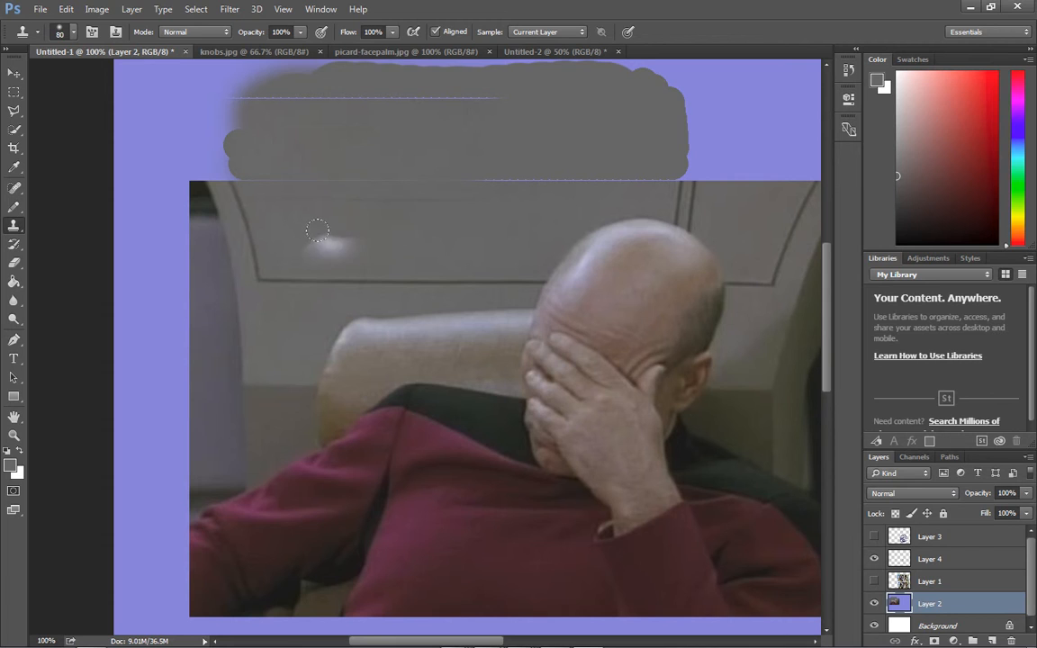
Undo the last clone strokes, try cloning the wall along the photo's upper seam above the head, and undo that stroke
{"action": "key", "text": "ctrl+alt+z"}
{"action": "key", "text": "ctrl+alt+z"}
{"action": "left_click", "coordinate": [439, 242], "text": "alt"}
{"action": "left_click_drag", "start_coordinate": [454, 170], "coordinate": [614, 161]}
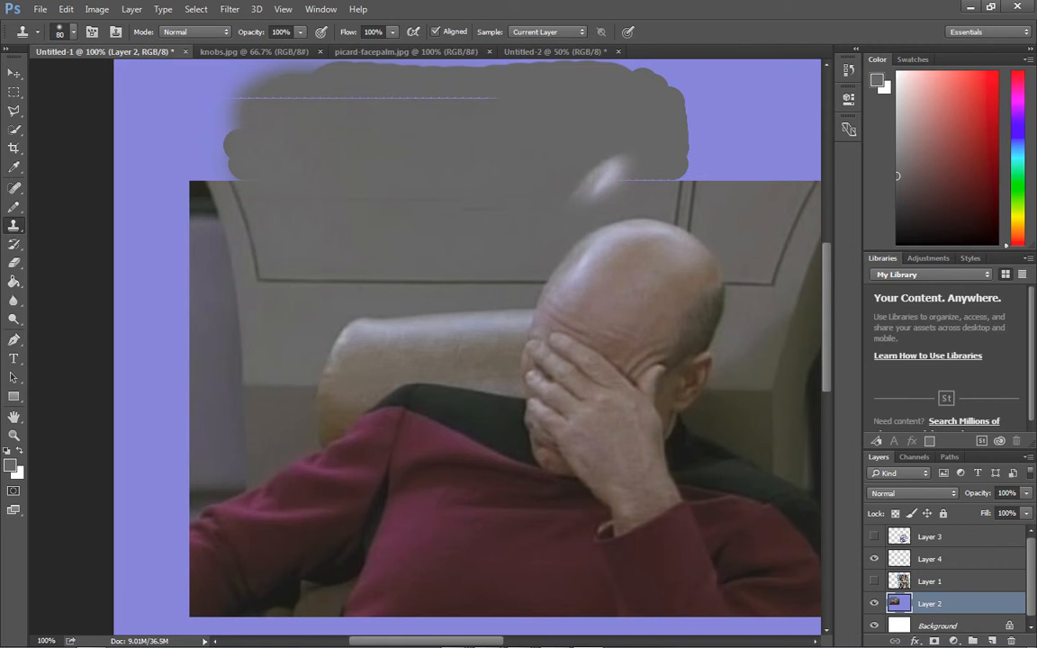
{"action": "key", "text": "ctrl+z"}
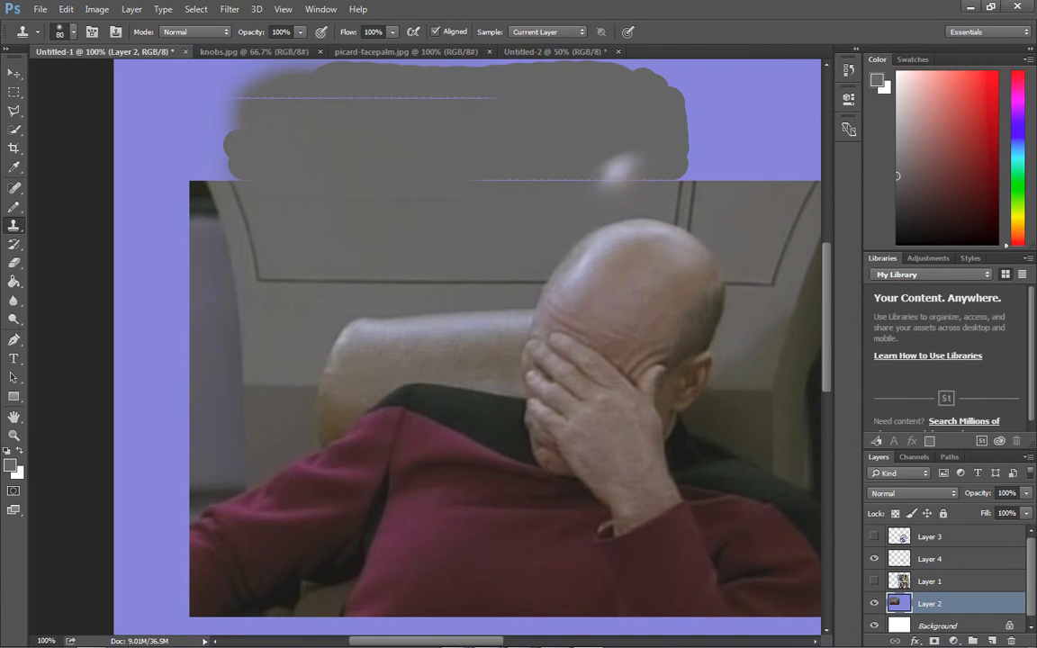
Resample the grey band and the wall, and clone over the photo's upper seam and the thin blue line in the band
{"action": "left_click", "coordinate": [378, 137], "text": "alt"}
{"action": "left_click_drag", "start_coordinate": [426, 165], "coordinate": [654, 165]}
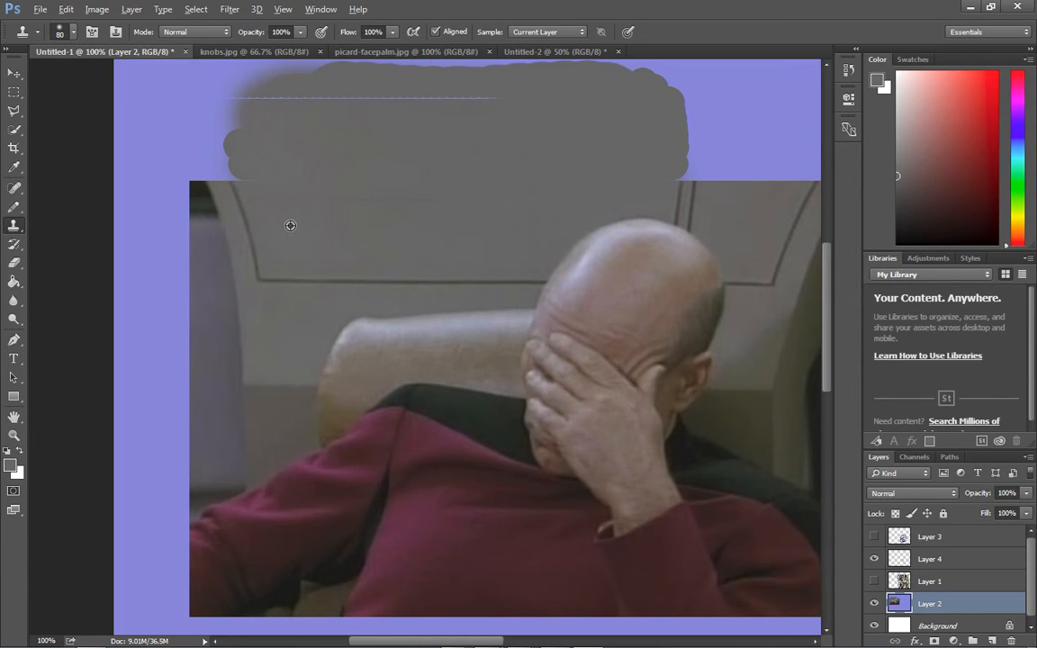
{"action": "mouse_move", "coordinate": [487, 117]}
{"action": "left_mouse_down"}
{"action": "mouse_move", "coordinate": [566, 99]}
{"action": "mouse_move", "coordinate": [608, 103]}
{"action": "left_mouse_up"}
{"action": "left_click", "coordinate": [313, 248], "text": "alt"}
{"action": "left_click_drag", "start_coordinate": [328, 95], "coordinate": [510, 88]}
{"action": "left_click", "coordinate": [303, 243], "text": "alt"}
{"action": "left_click_drag", "start_coordinate": [294, 187], "coordinate": [453, 177]}
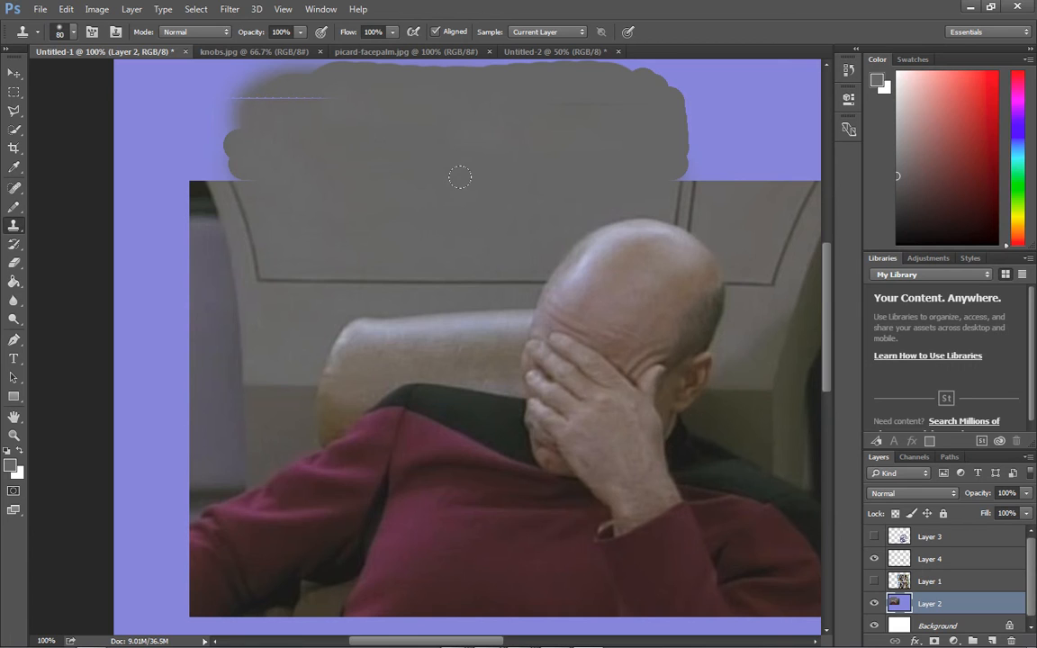